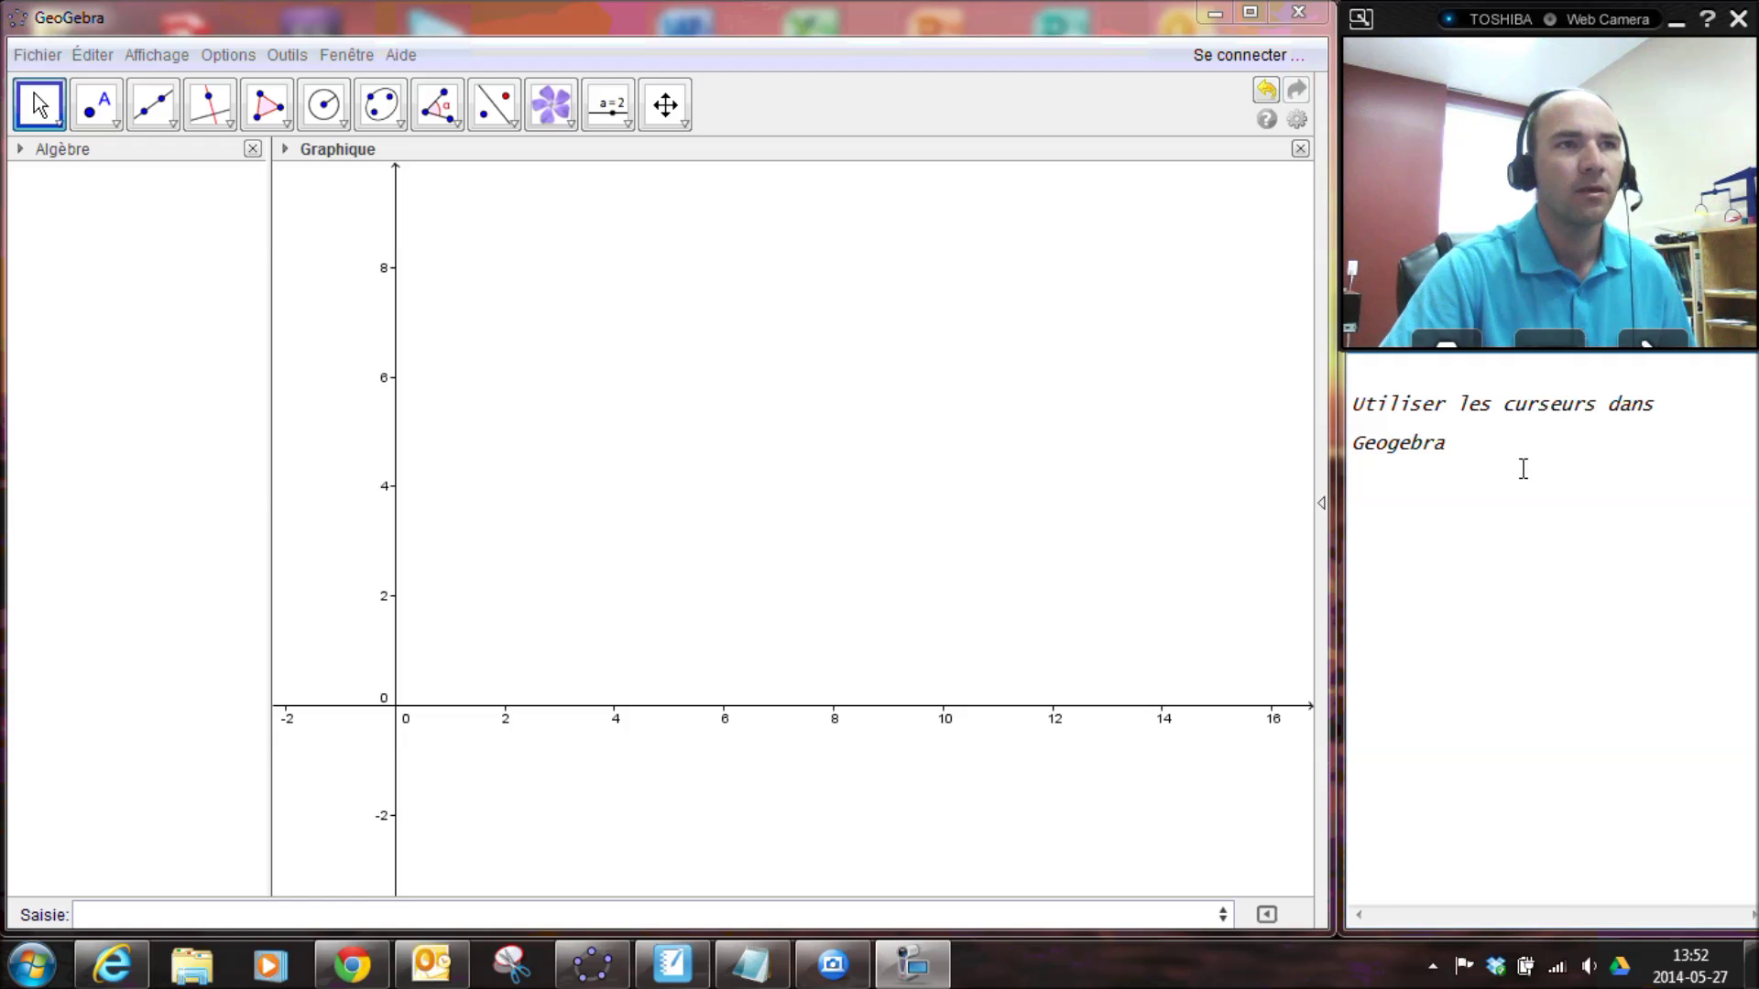
# Create a number slider a from -5 to 5 with increment 0.1 in the first quadrant and move it to 1.5.
pyautogui.click(612, 118)
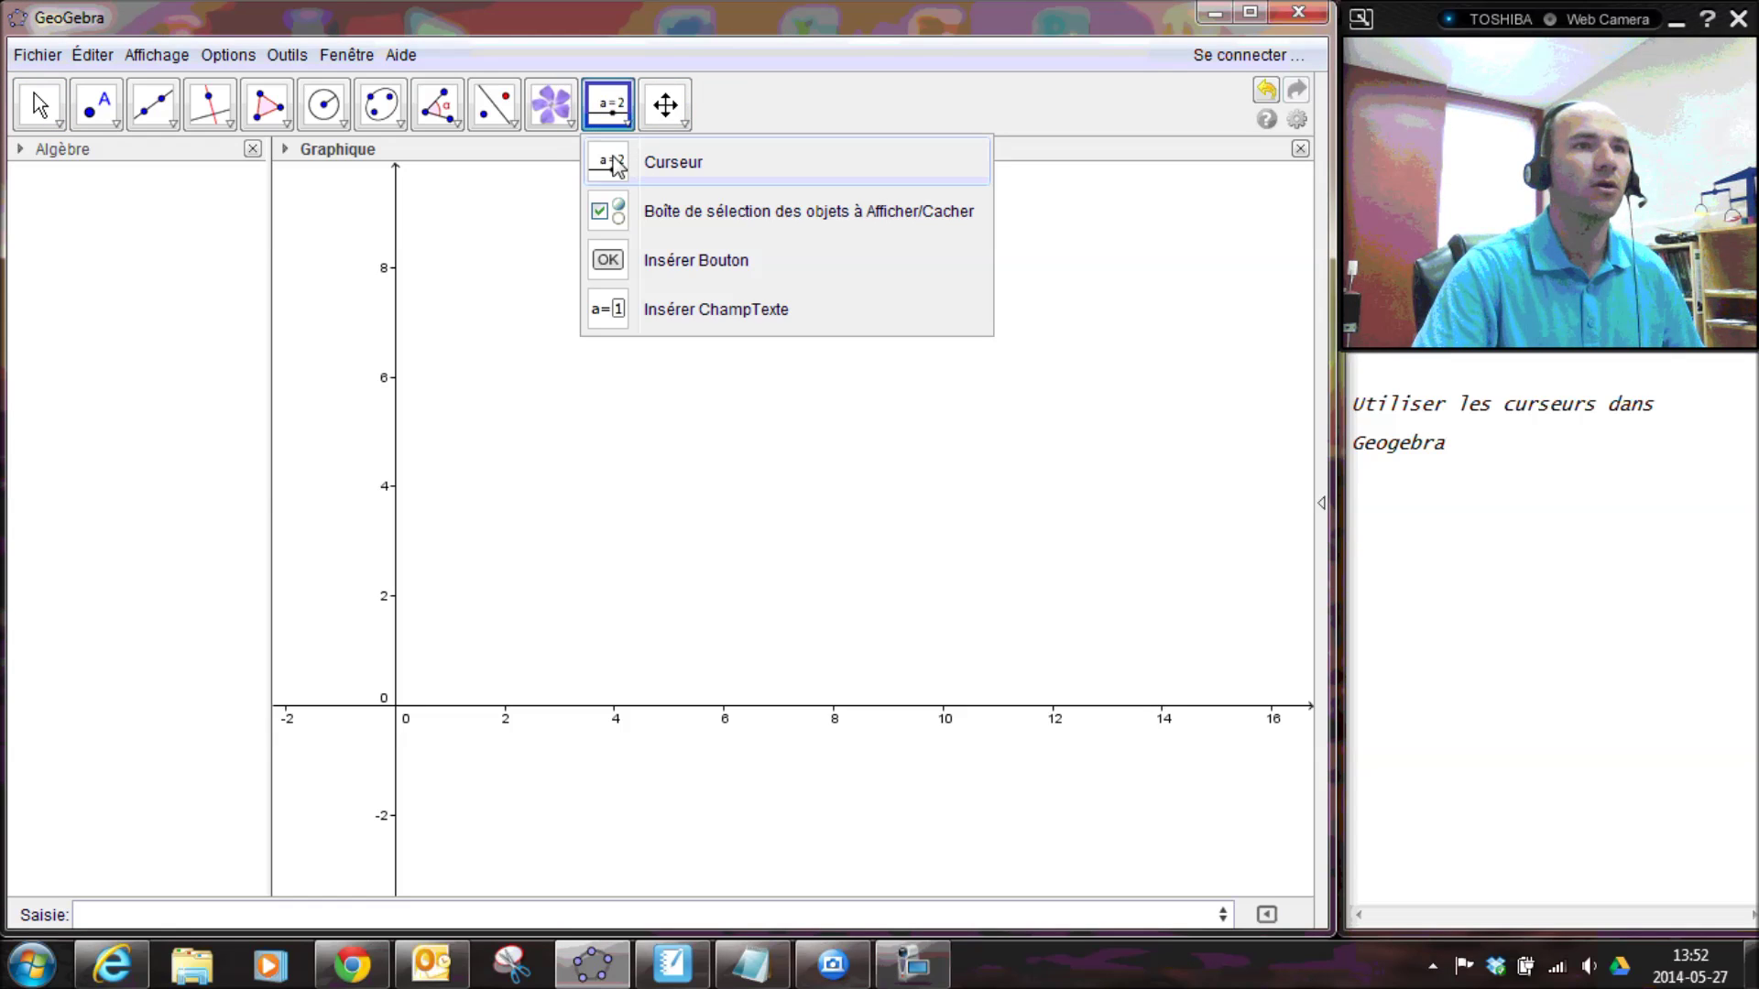
pyautogui.click(616, 165)
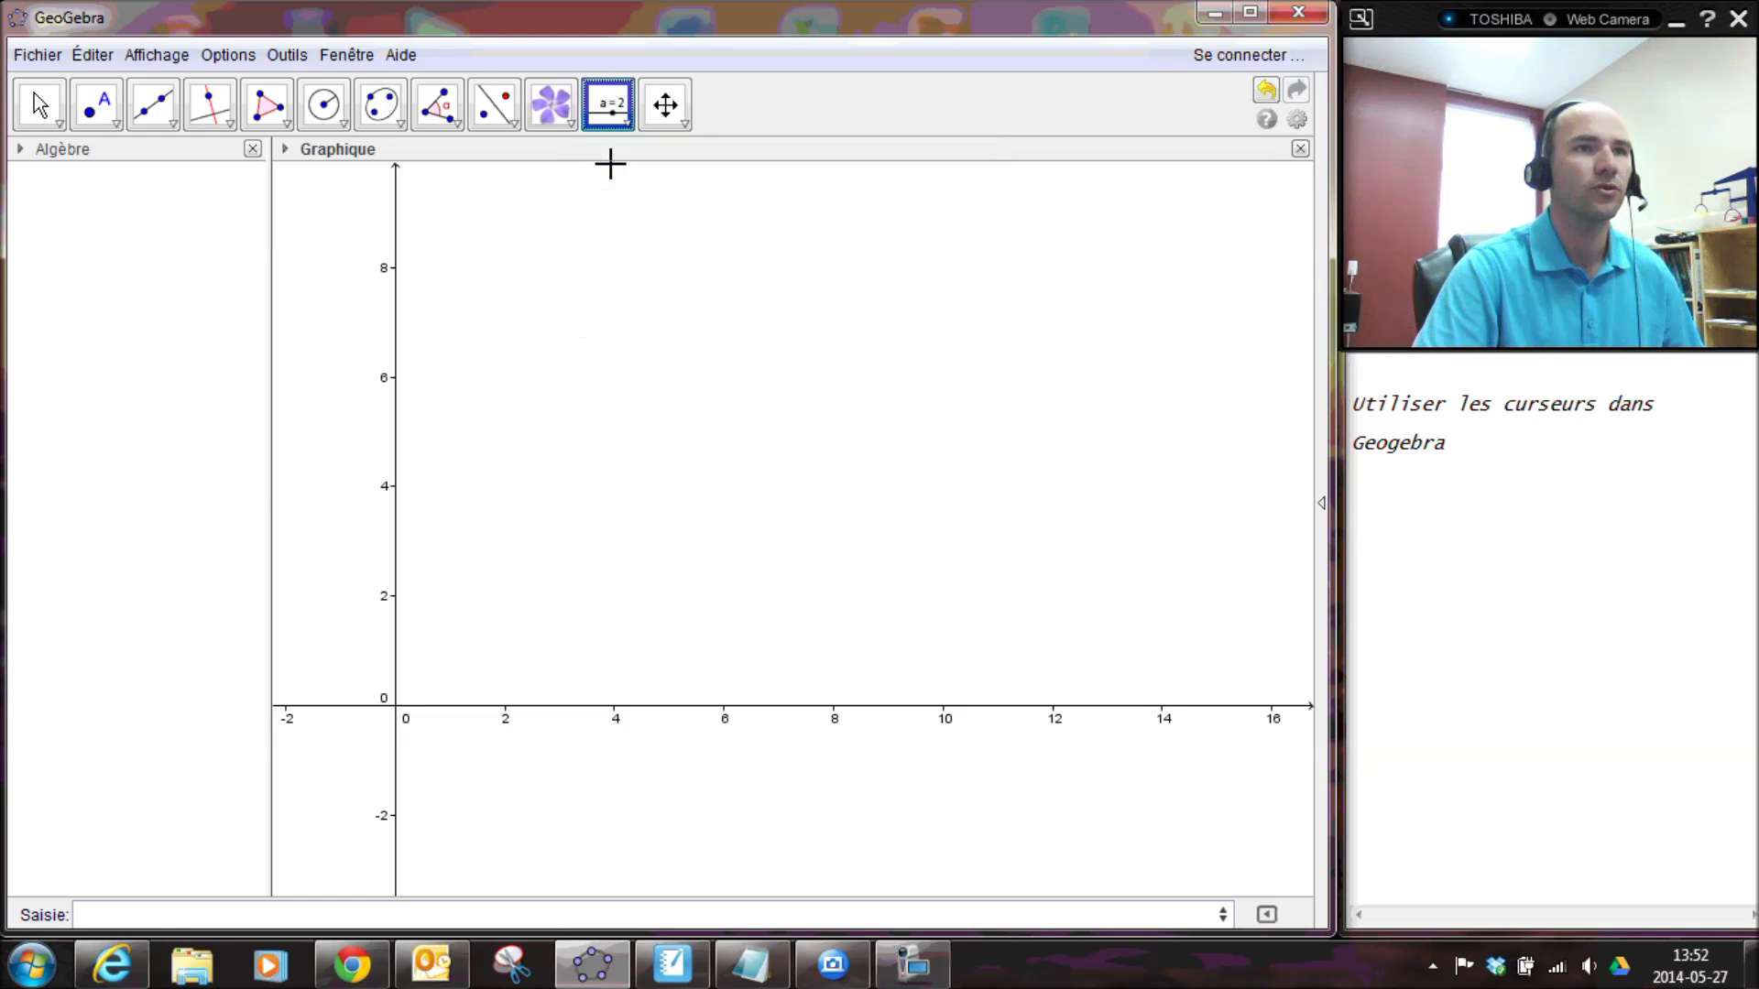
pyautogui.click(539, 363)
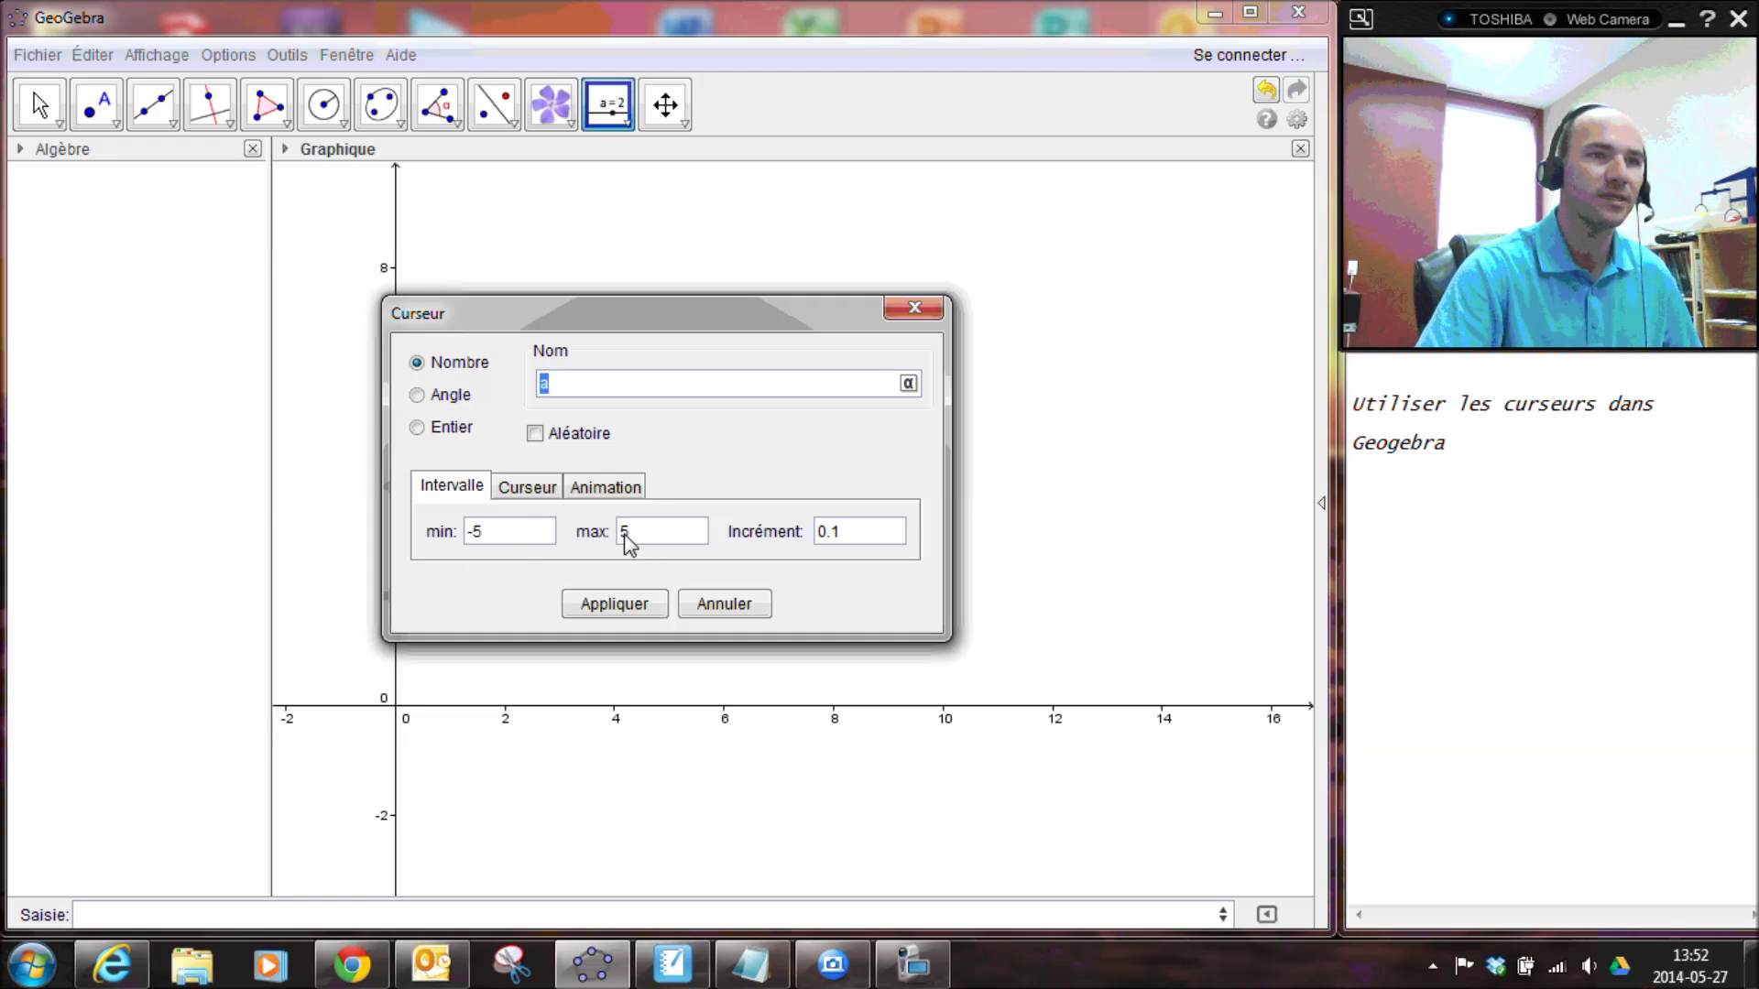
pyautogui.click(636, 605)
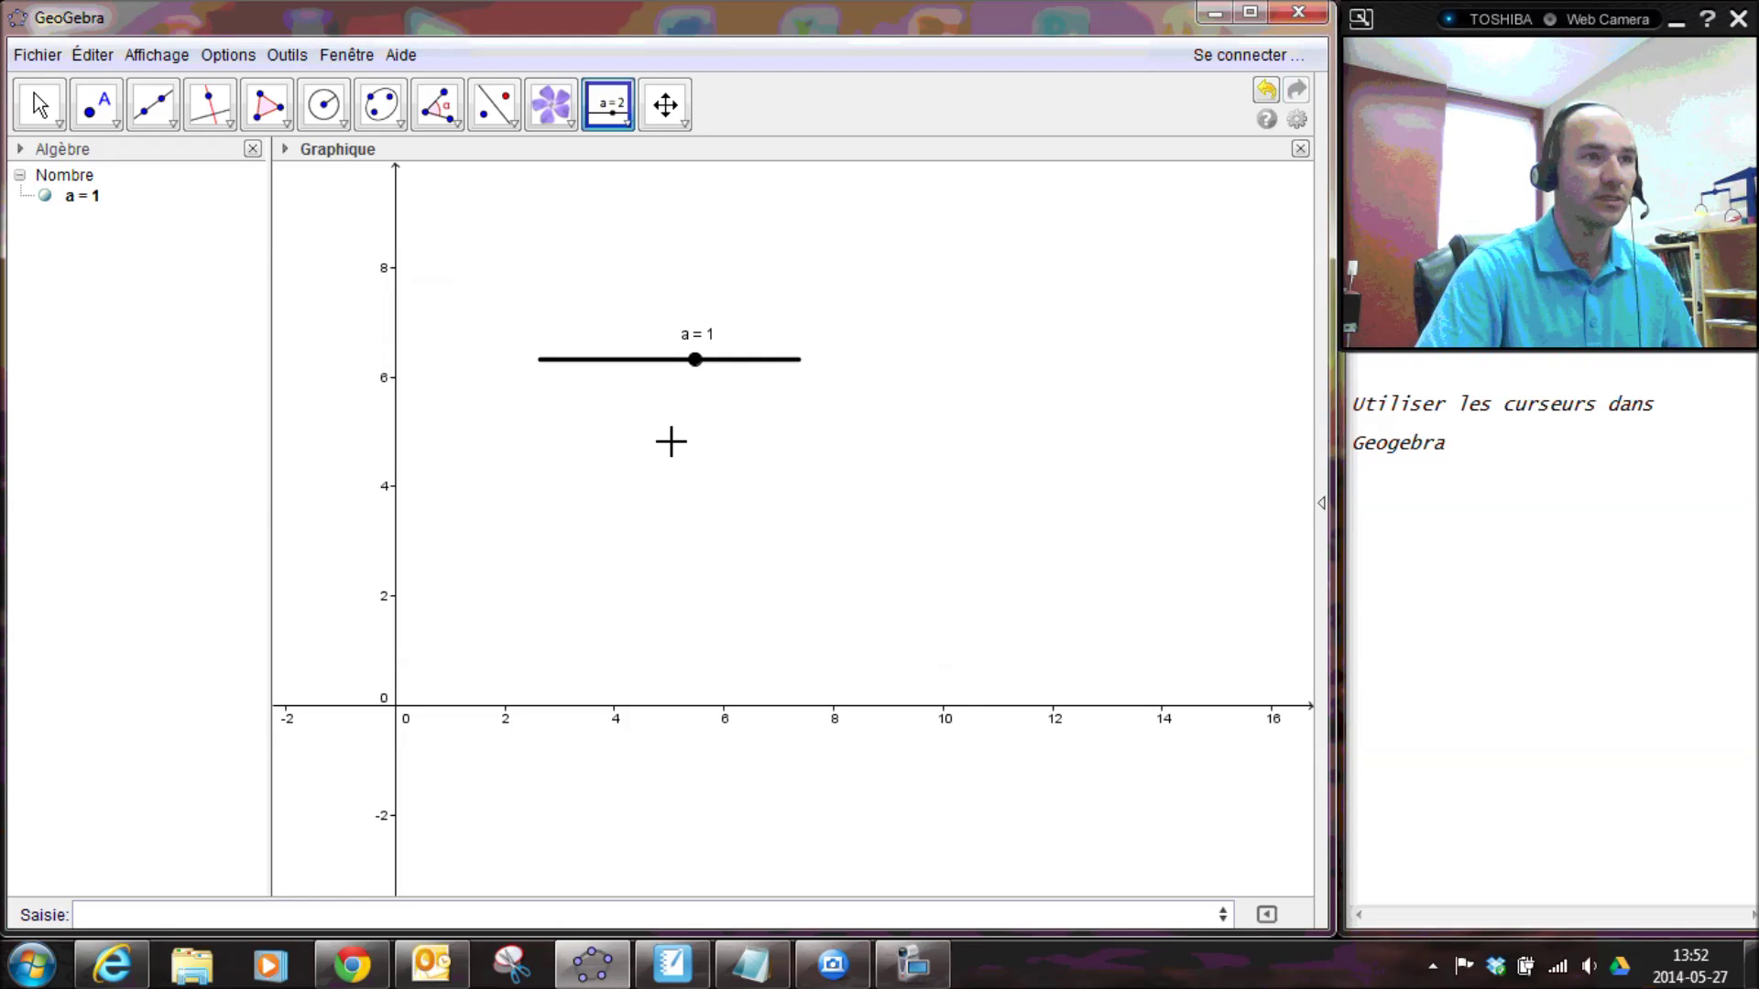
pyautogui.click(39, 104)
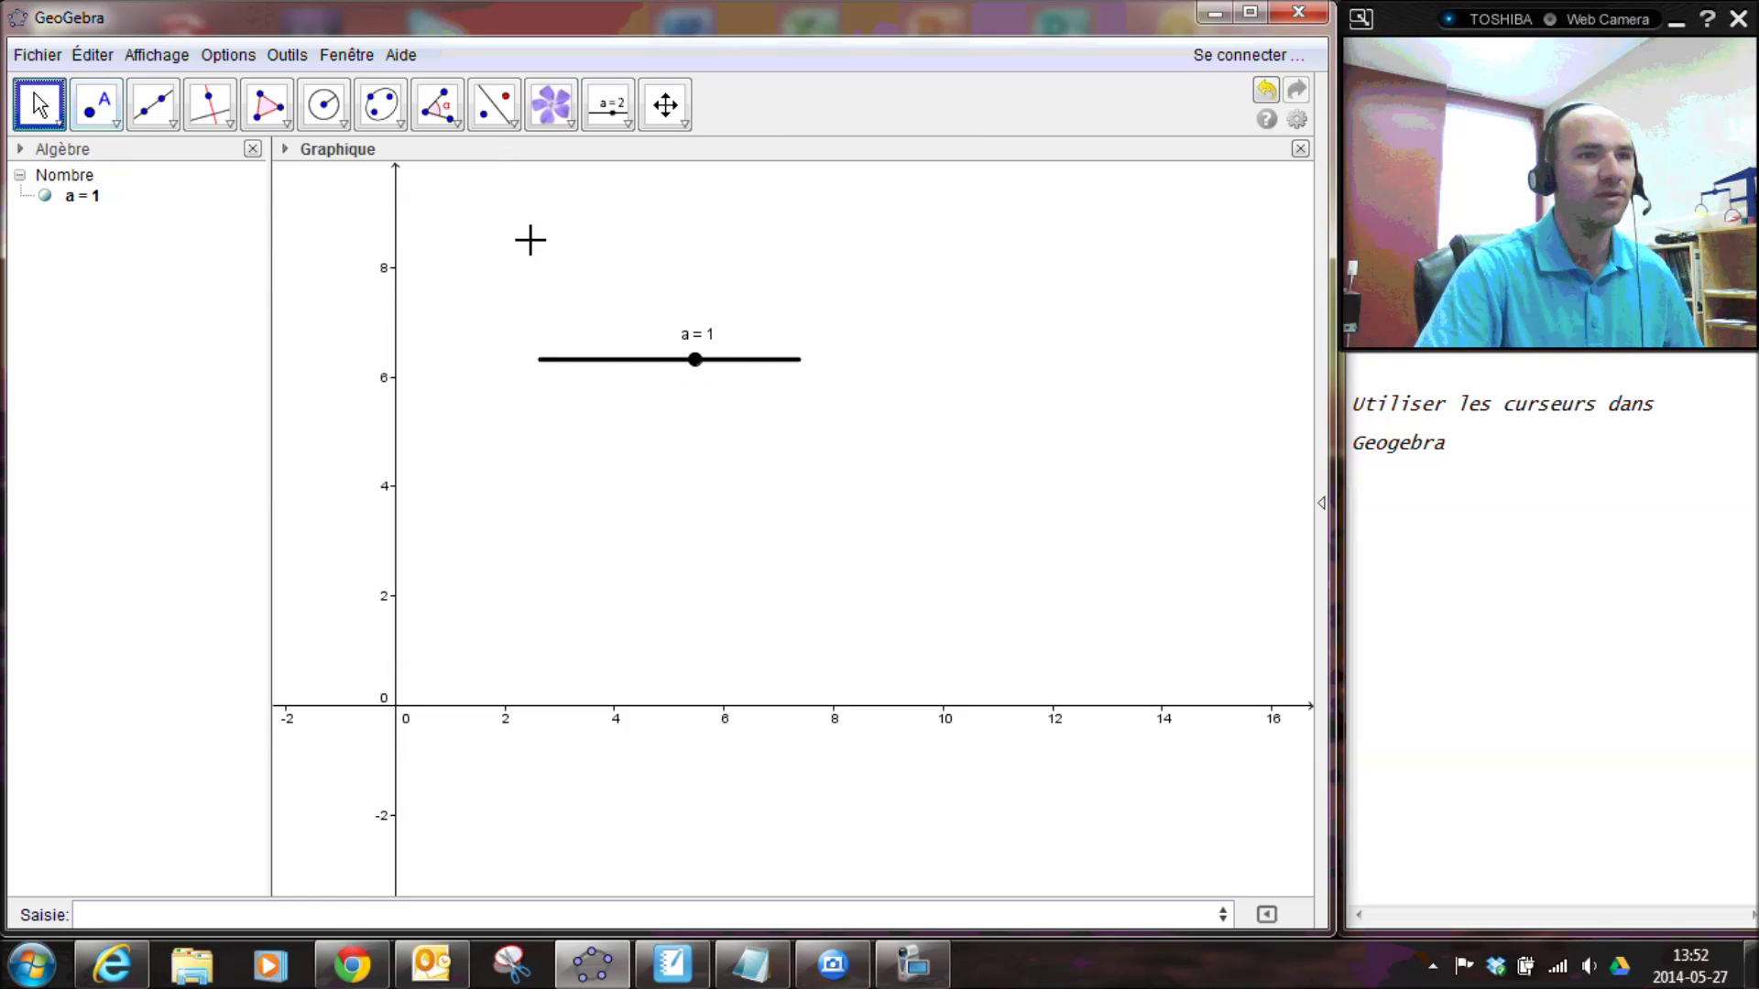
pyautogui.moveTo(695, 359)
pyautogui.mouseDown()
pyautogui.moveTo(573, 357)
pyautogui.moveTo(710, 373)
pyautogui.mouseUp()
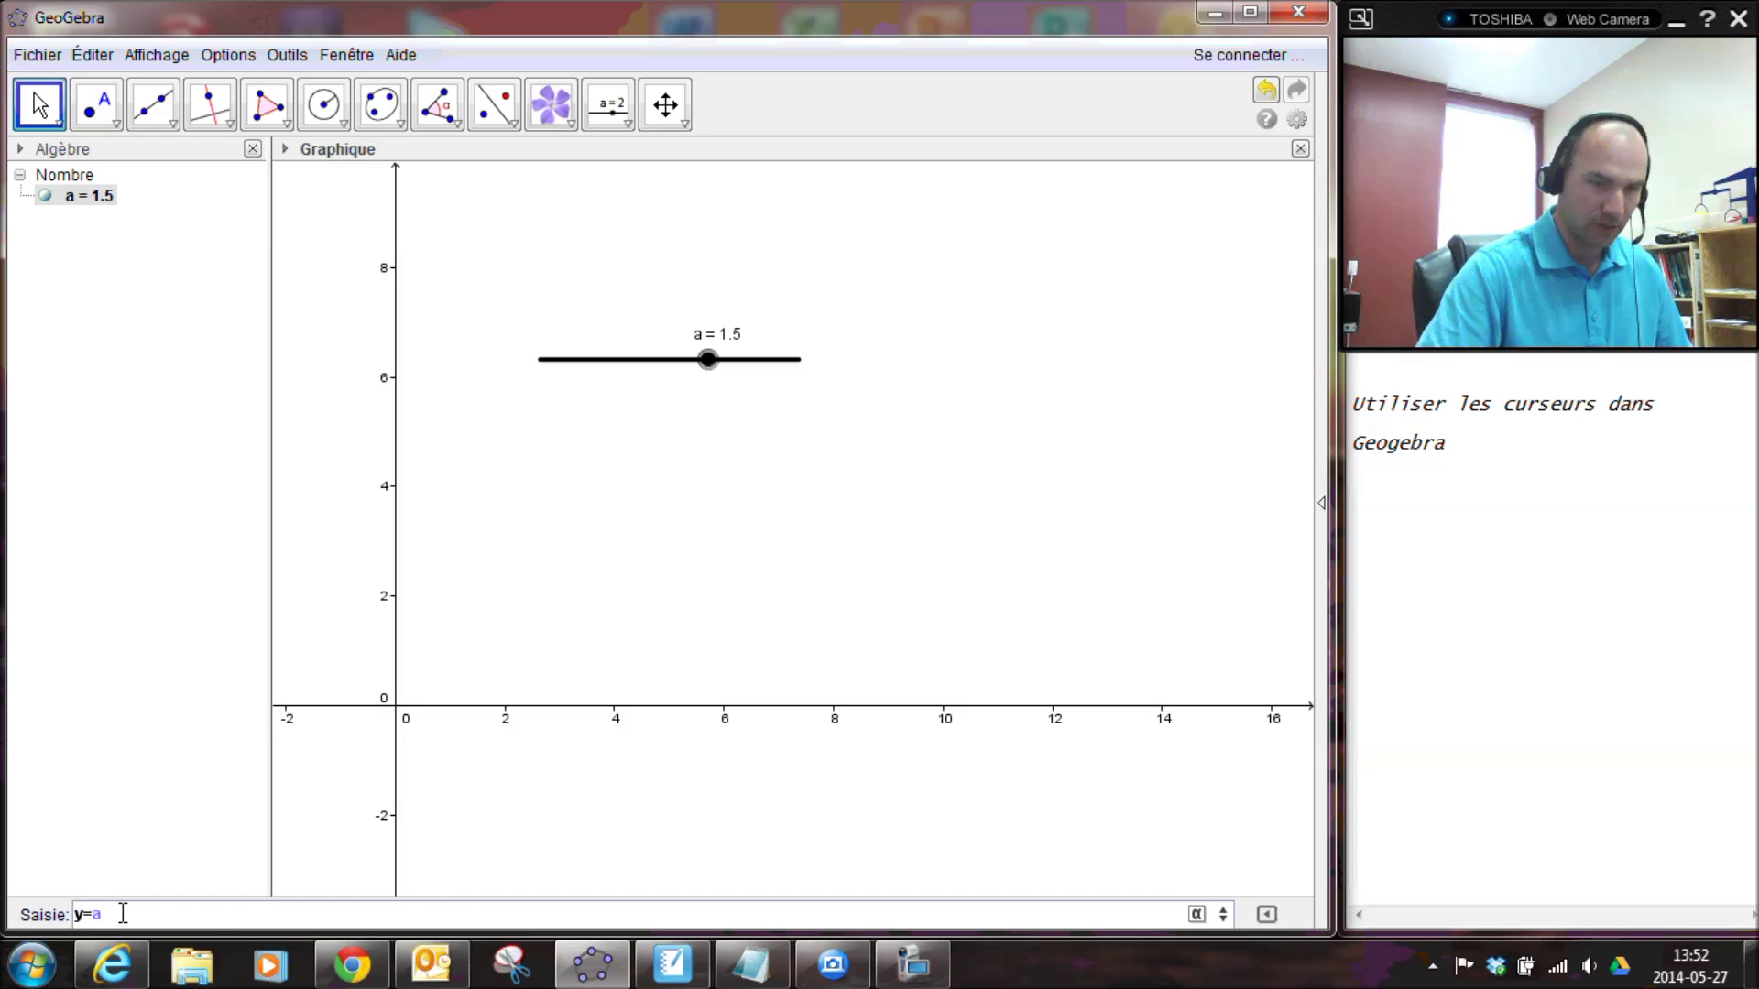
# Plot the line y = ax using slider a as its slope.
pyautogui.write('x')
pyautogui.press('BackSpace')
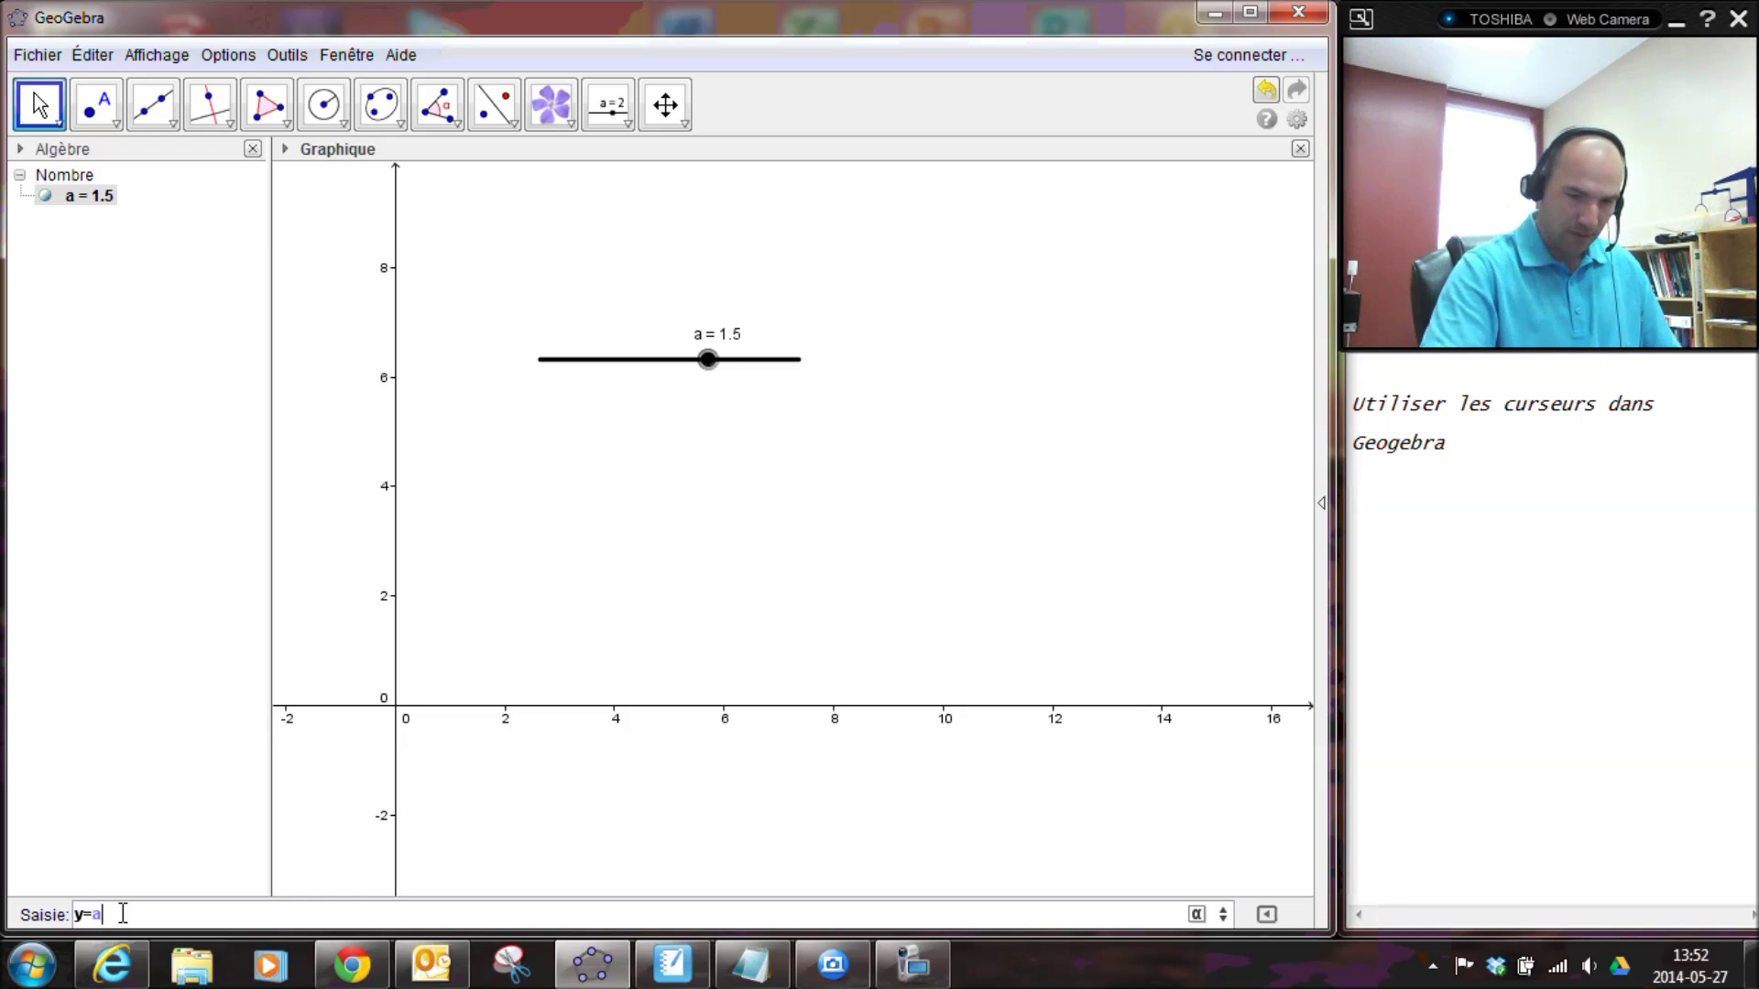
pyautogui.press('Return')
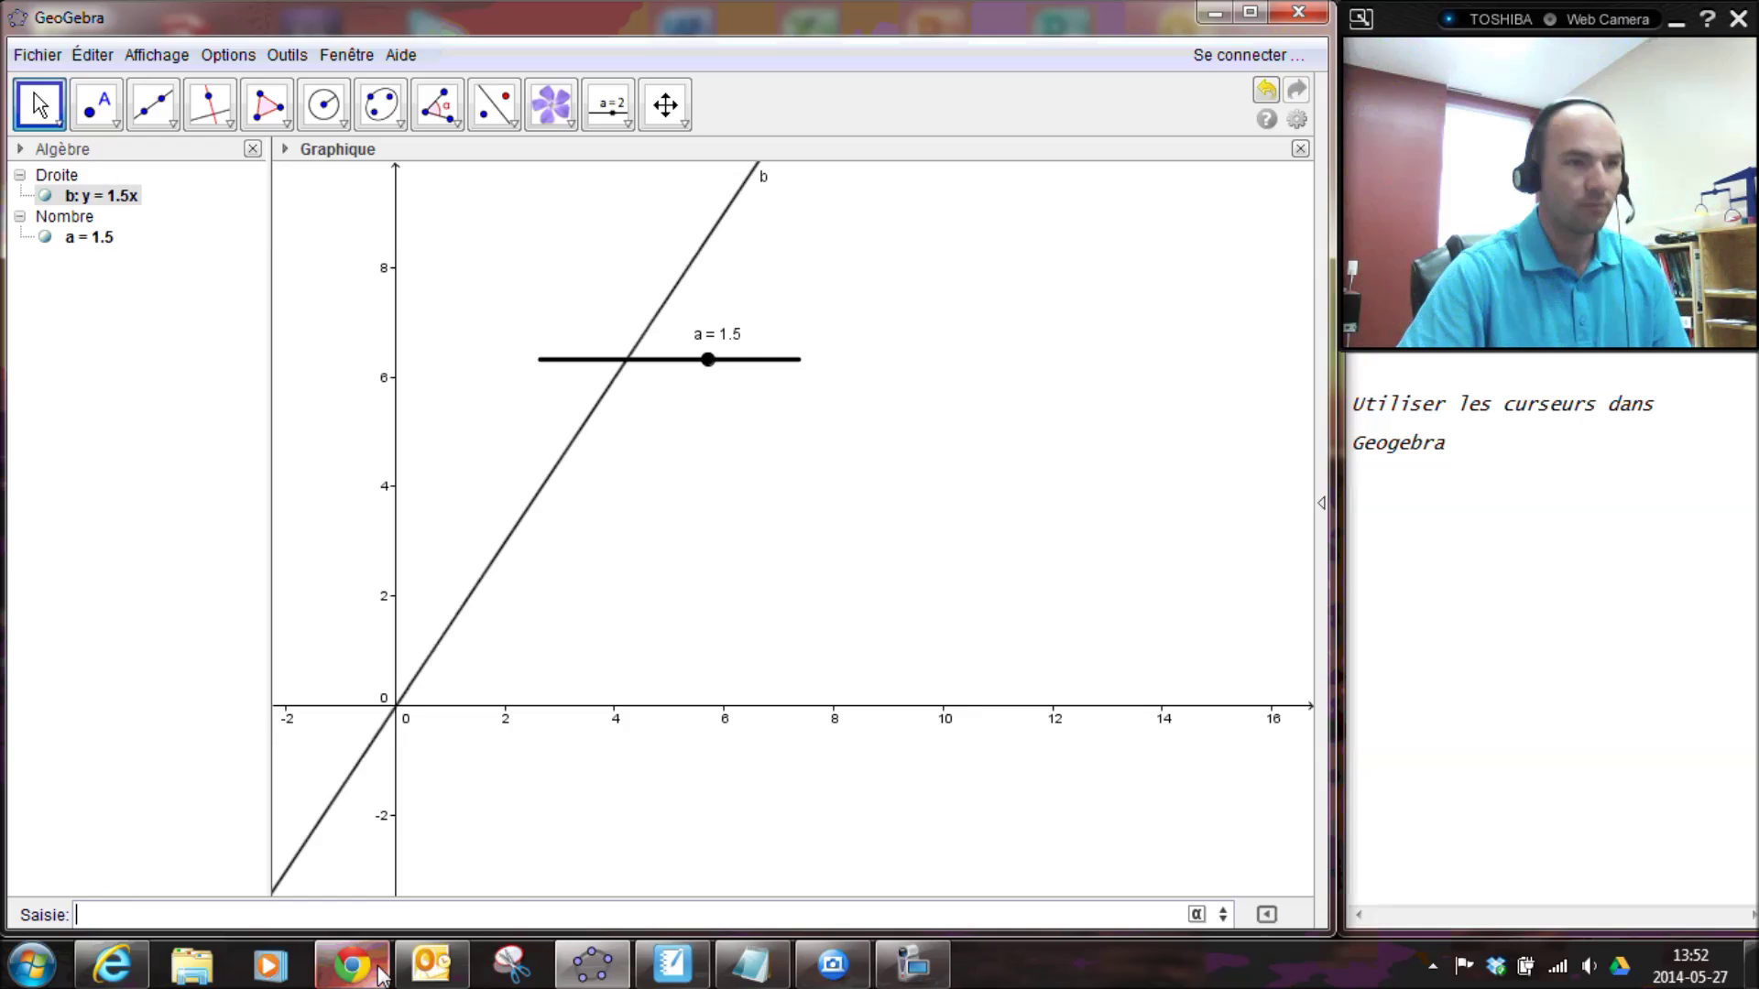
# Lower slider a to 0.8 to change the slope of the line.
pyautogui.moveTo(432, 964)
pyautogui.moveTo(708, 367)
pyautogui.mouseDown()
pyautogui.moveTo(632, 366)
pyautogui.moveTo(696, 373)
pyautogui.mouseUp()
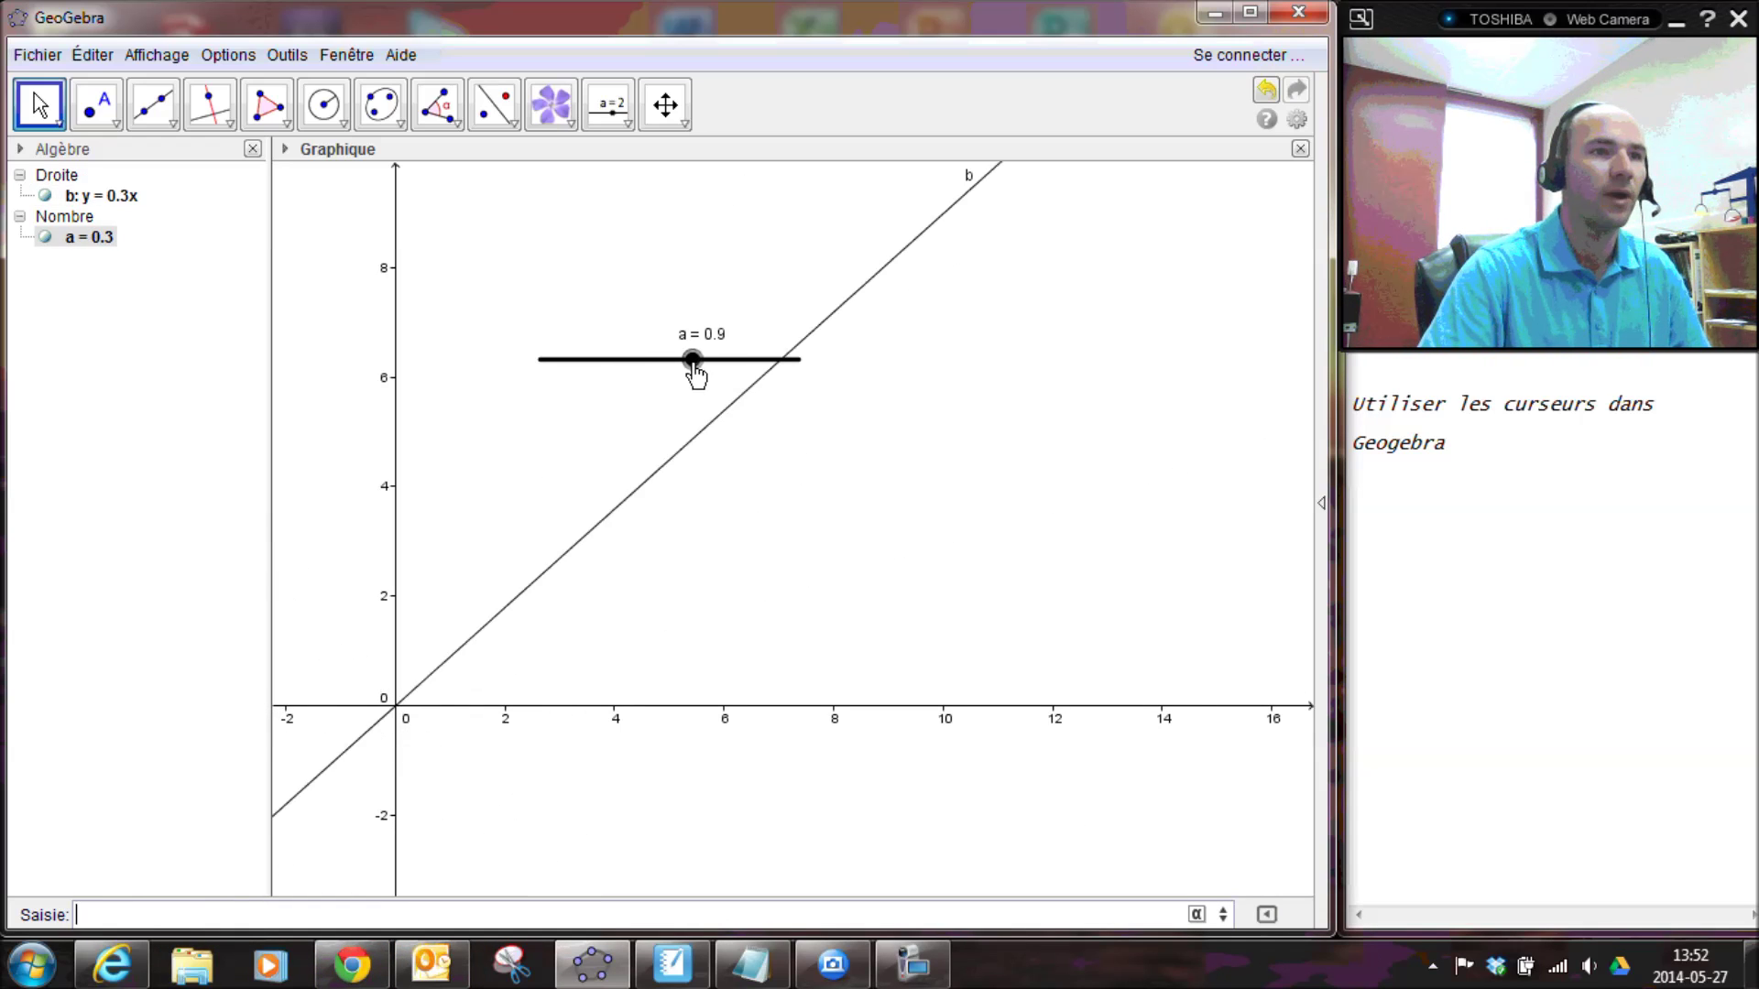
pyautogui.click(665, 104)
pyautogui.moveTo(706, 593); pyautogui.dragTo(1142, 444)
pyautogui.click(41, 105)
pyautogui.moveTo(693, 361)
pyautogui.mouseDown()
pyautogui.moveTo(629, 373)
pyautogui.moveTo(691, 364)
pyautogui.mouseUp()
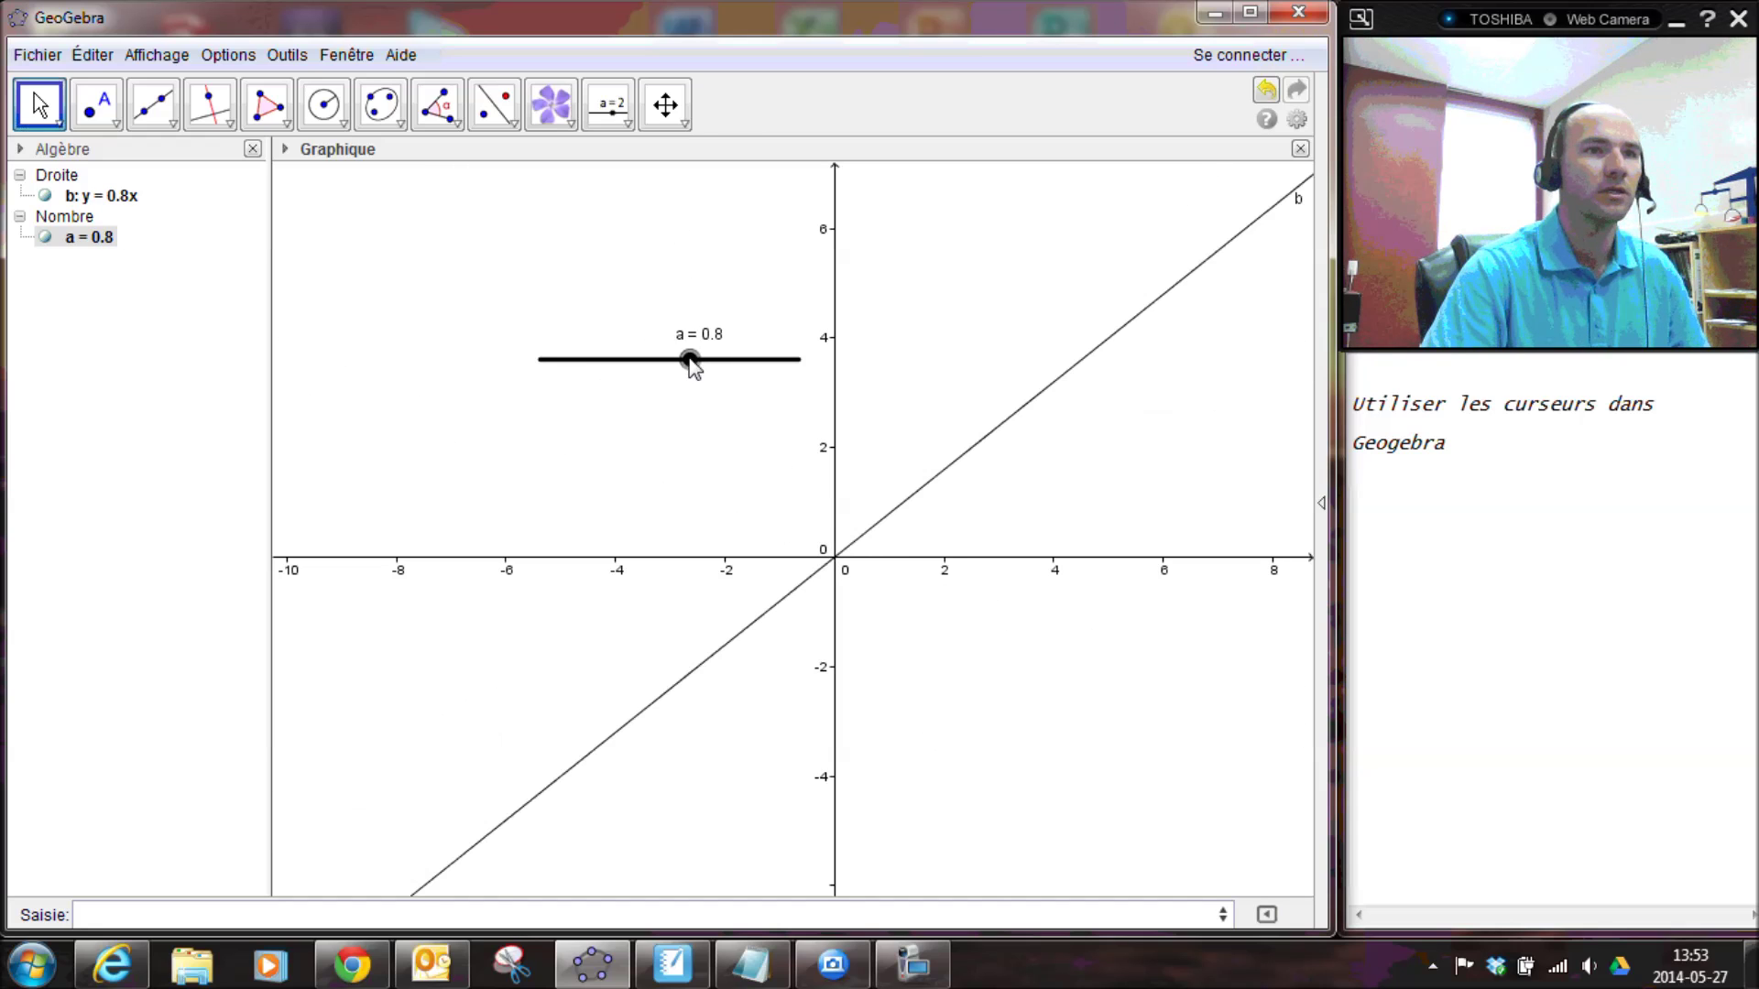
# Create a second number slider named b above slider a, ranging from -5 to 5 with increment 0.1.
pyautogui.click(609, 106)
pyautogui.click(625, 123)
pyautogui.click(608, 173)
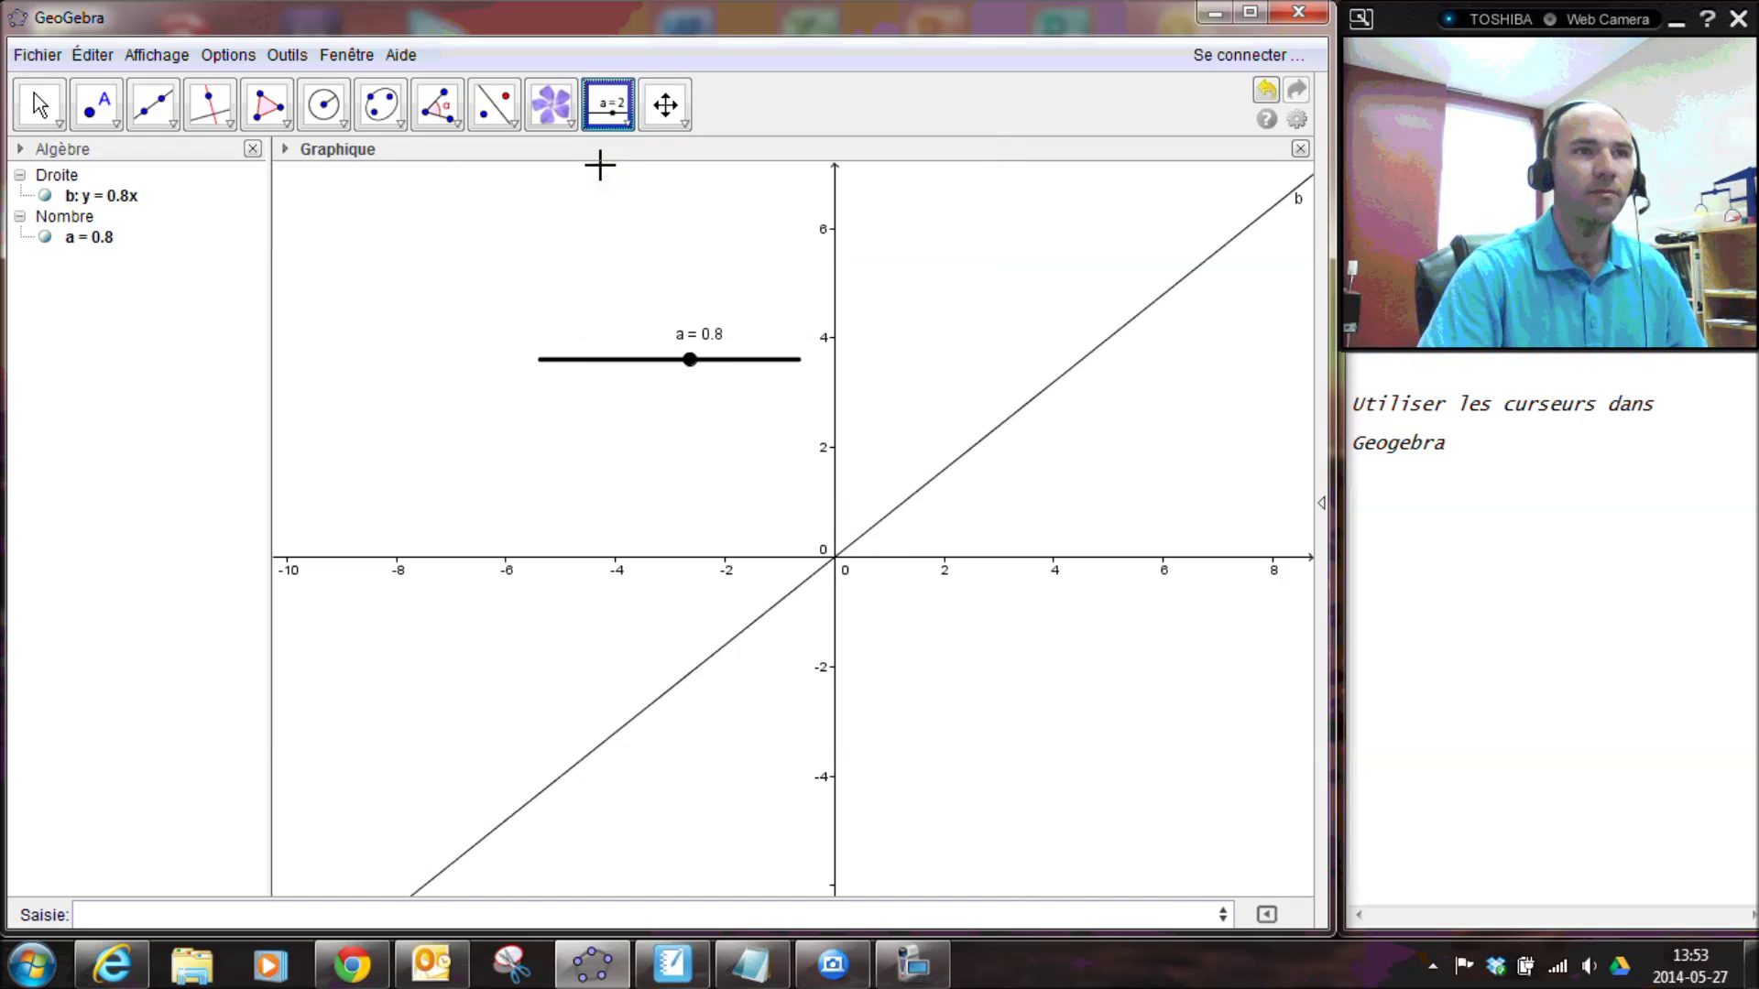
pyautogui.click(559, 258)
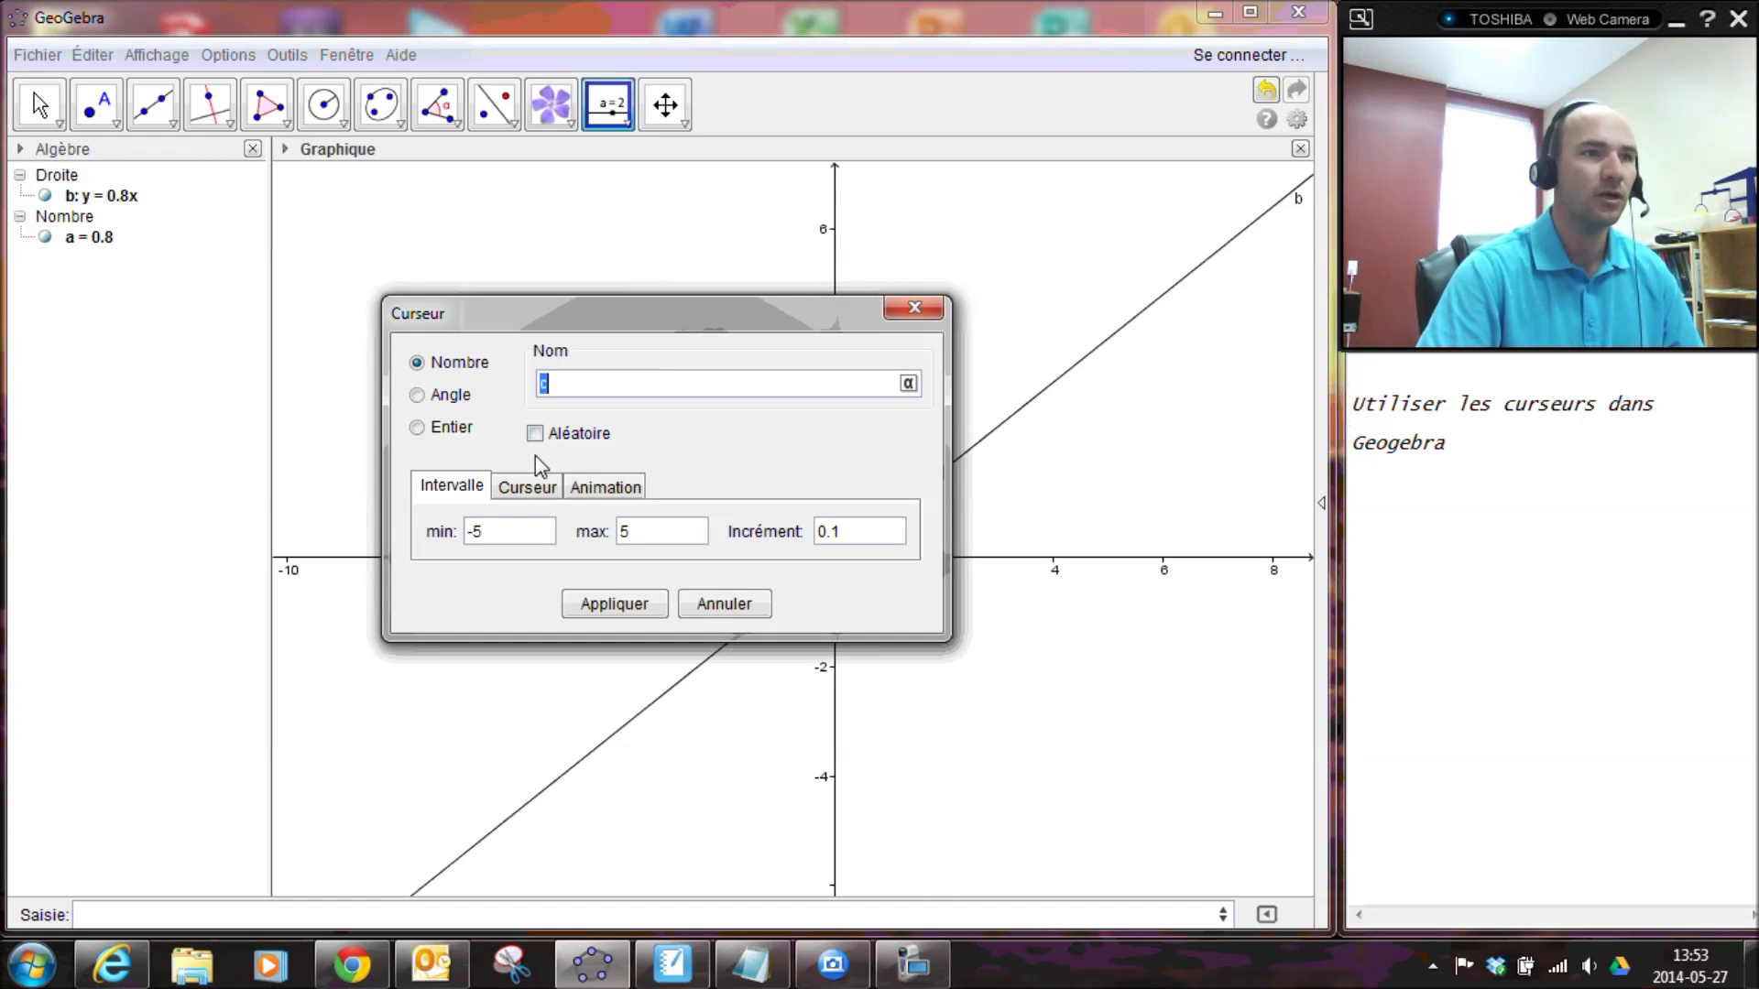
pyautogui.write('b')
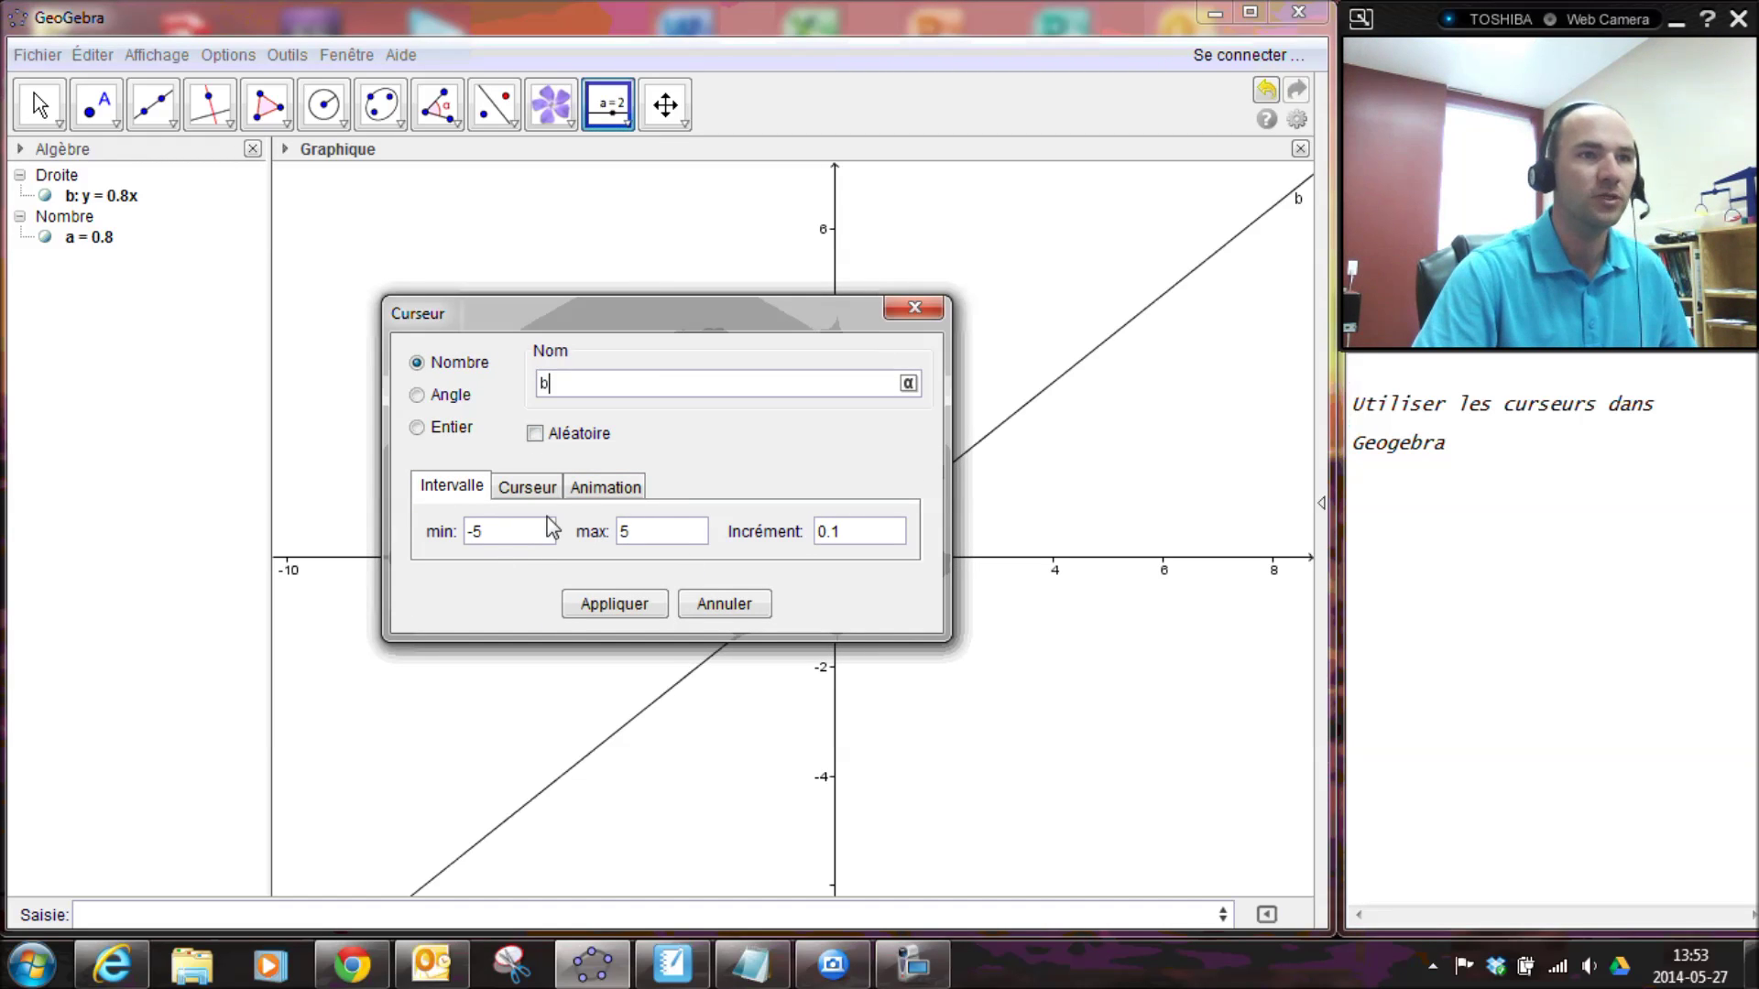
pyautogui.click(631, 606)
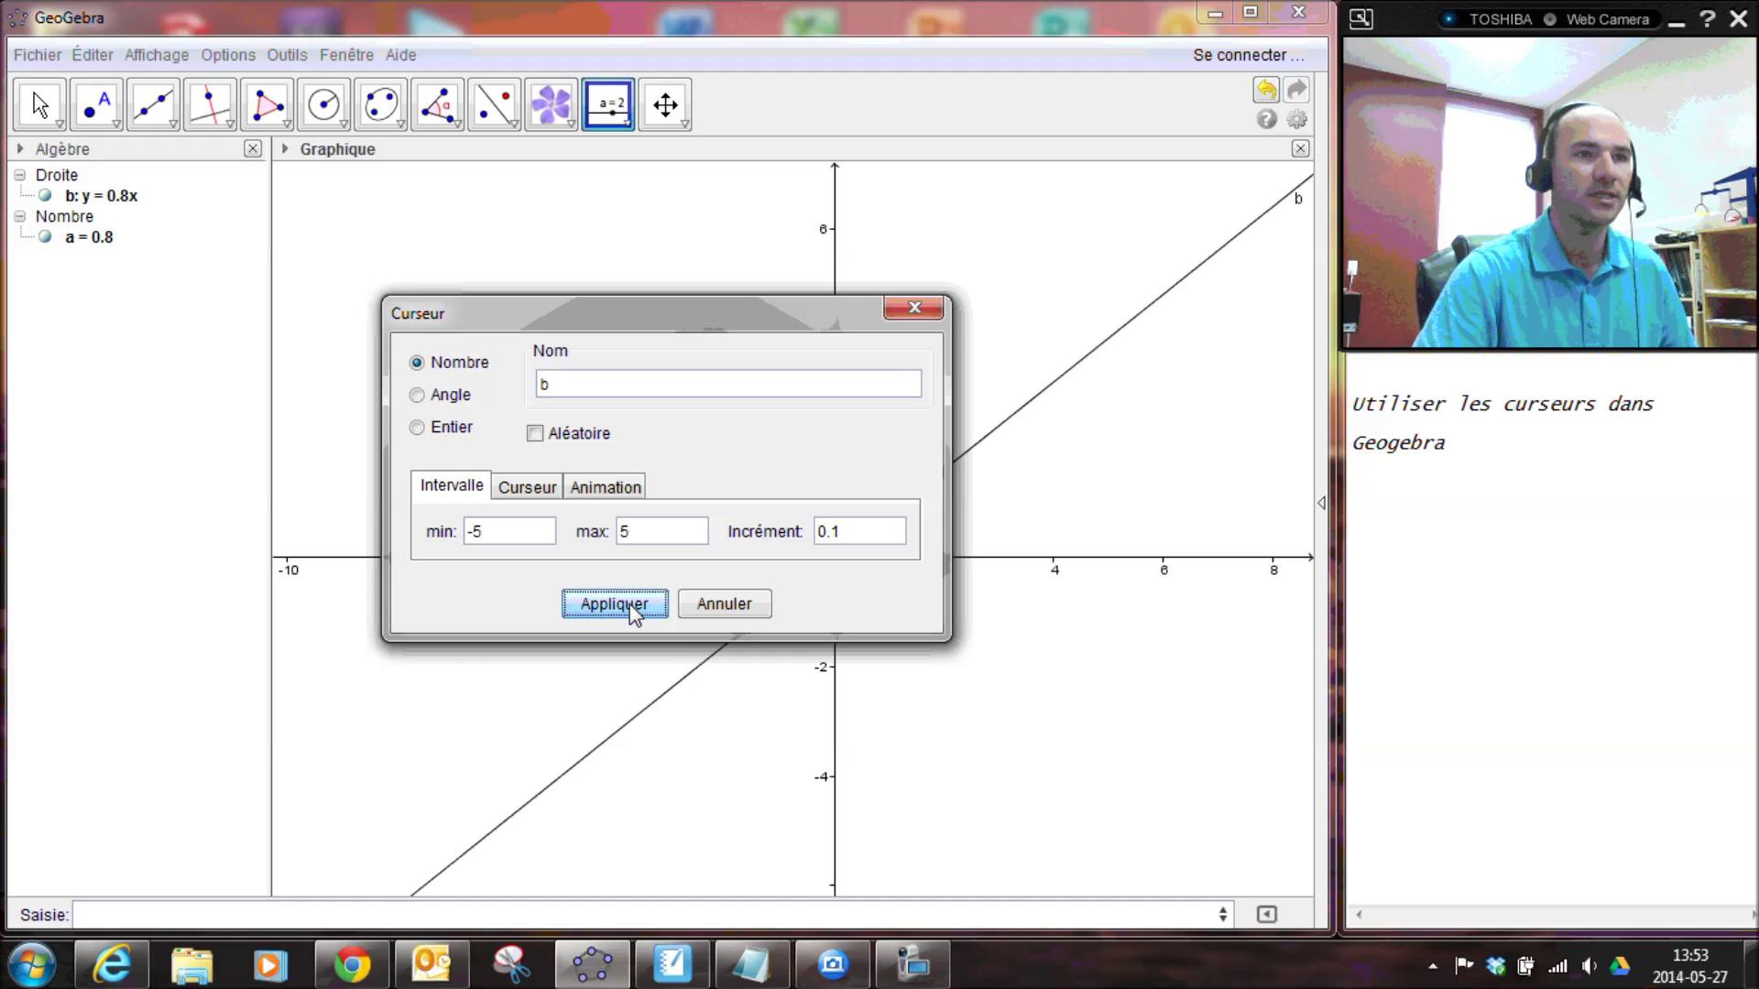
# Redefine the line as y = ax + b and test it by setting slider a to 0.5 and lowering slider b.
pyautogui.doubleClick(116, 200)
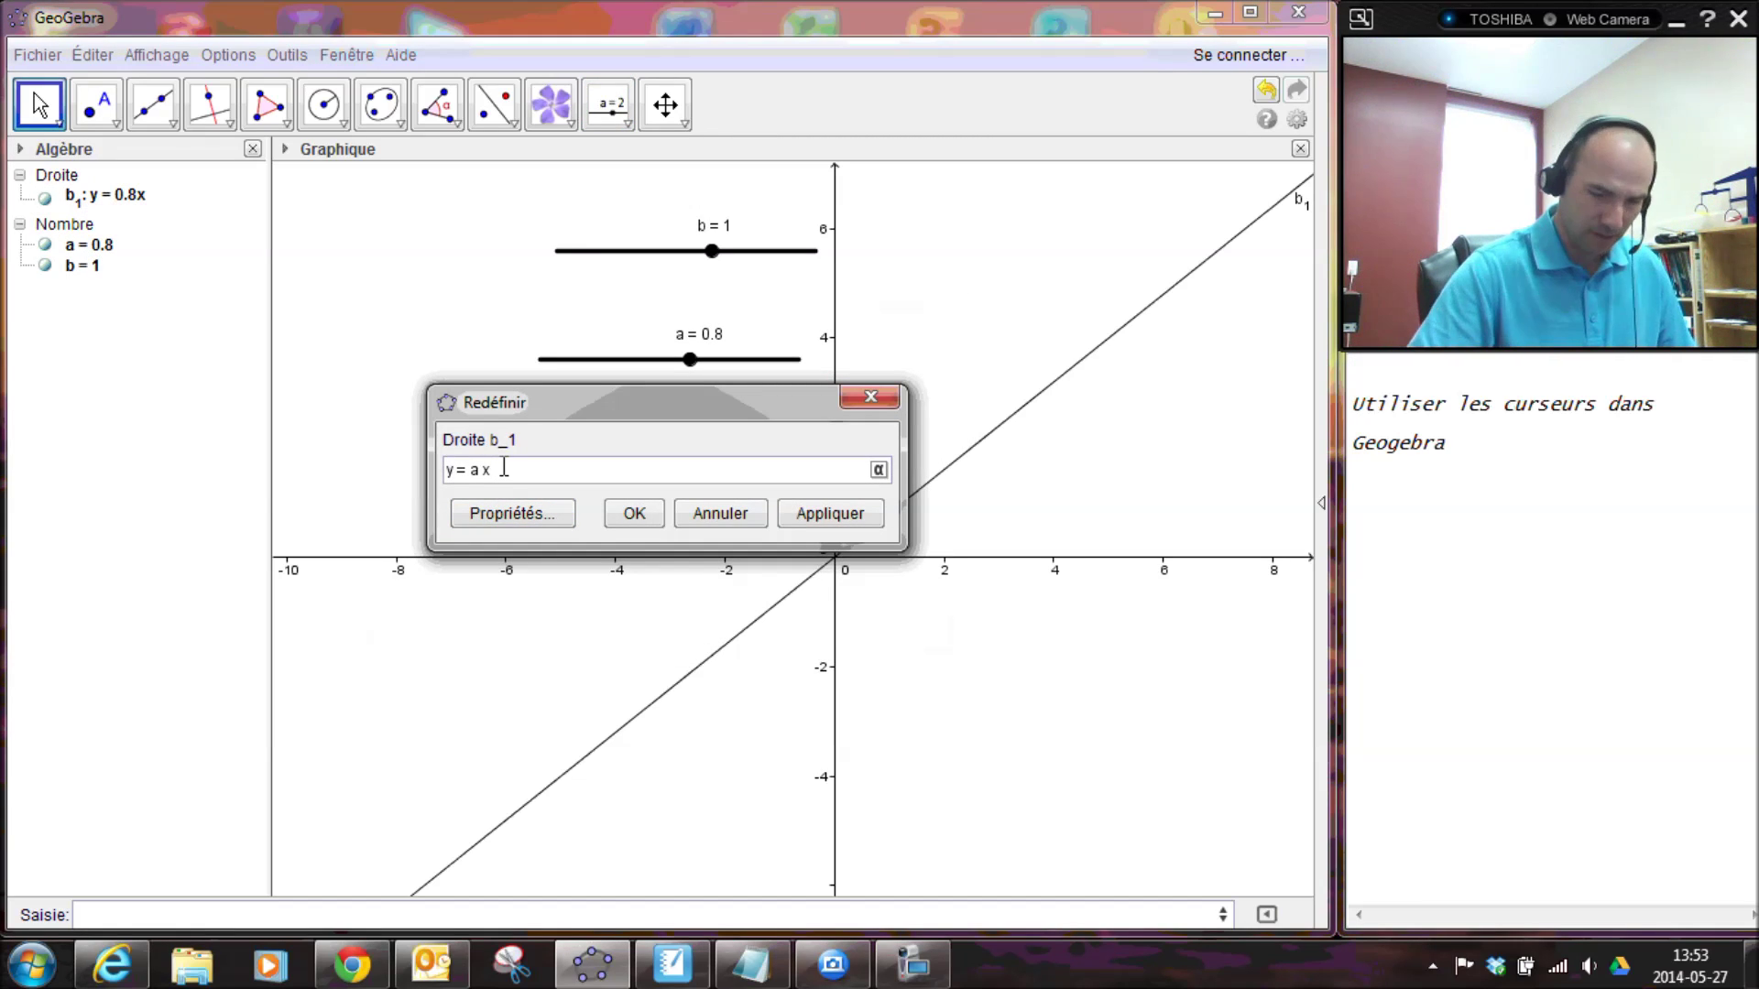
pyautogui.write('b')
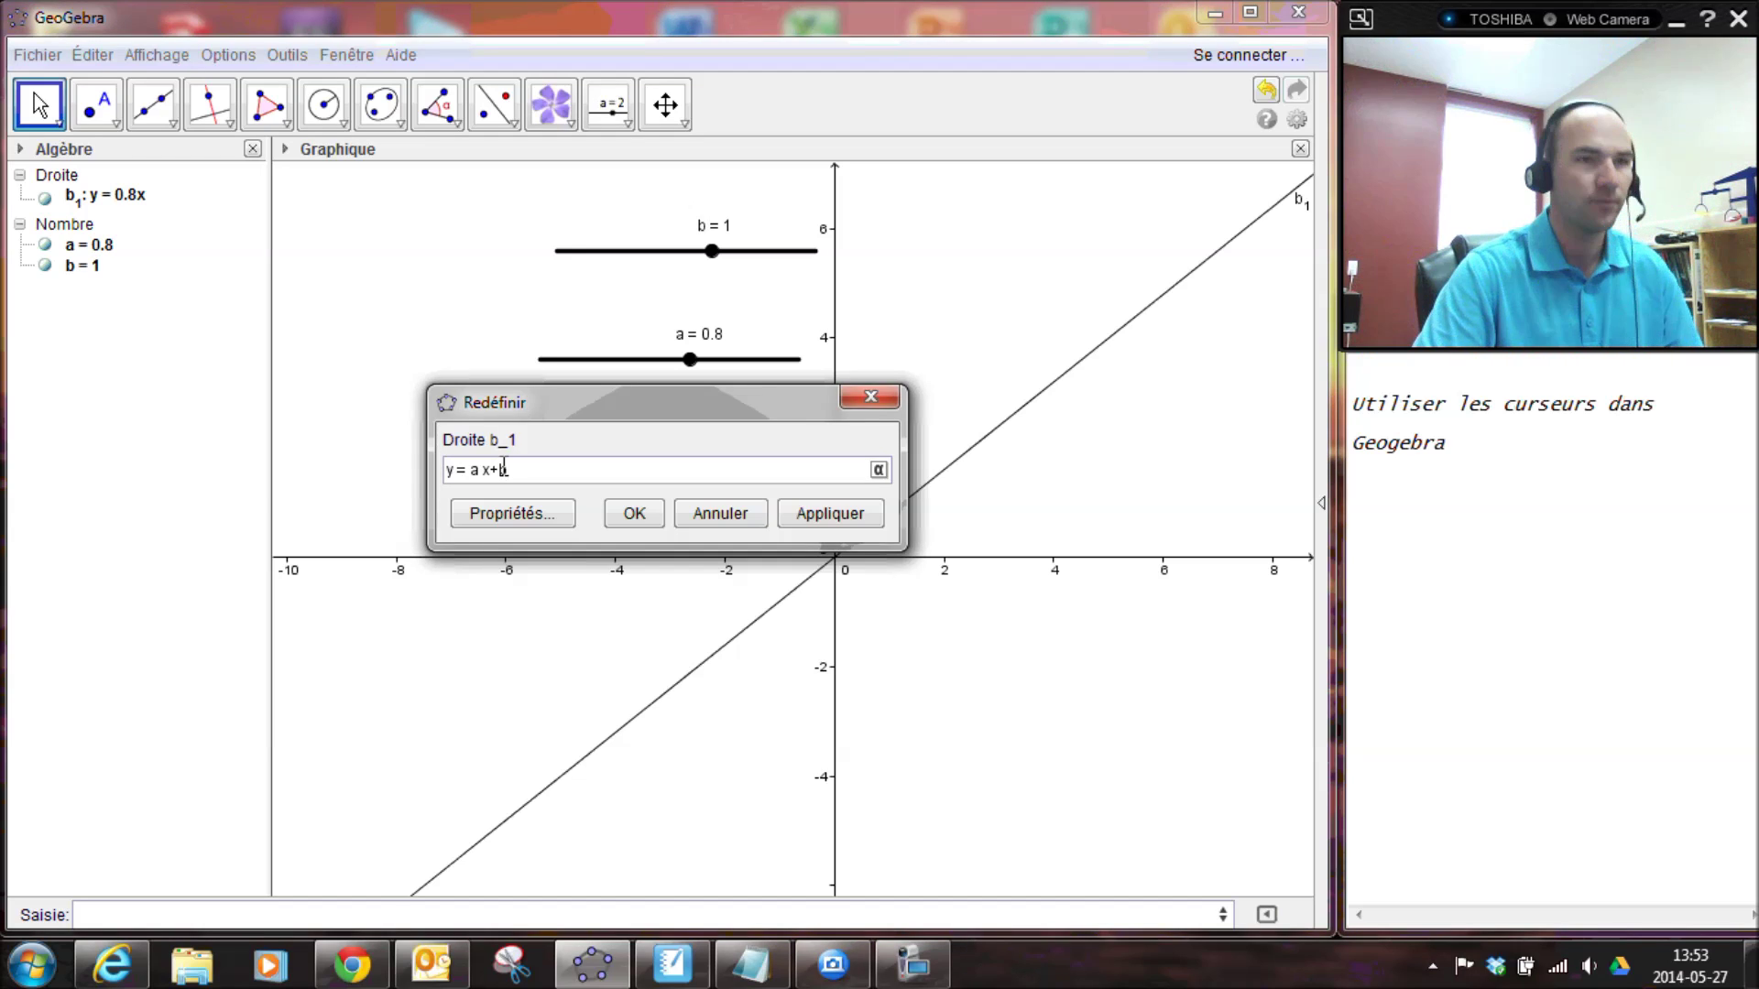
pyautogui.press('Return')
pyautogui.moveTo(690, 359)
pyautogui.mouseDown()
pyautogui.moveTo(641, 366)
pyautogui.moveTo(706, 365)
pyautogui.moveTo(683, 359)
pyautogui.mouseUp()
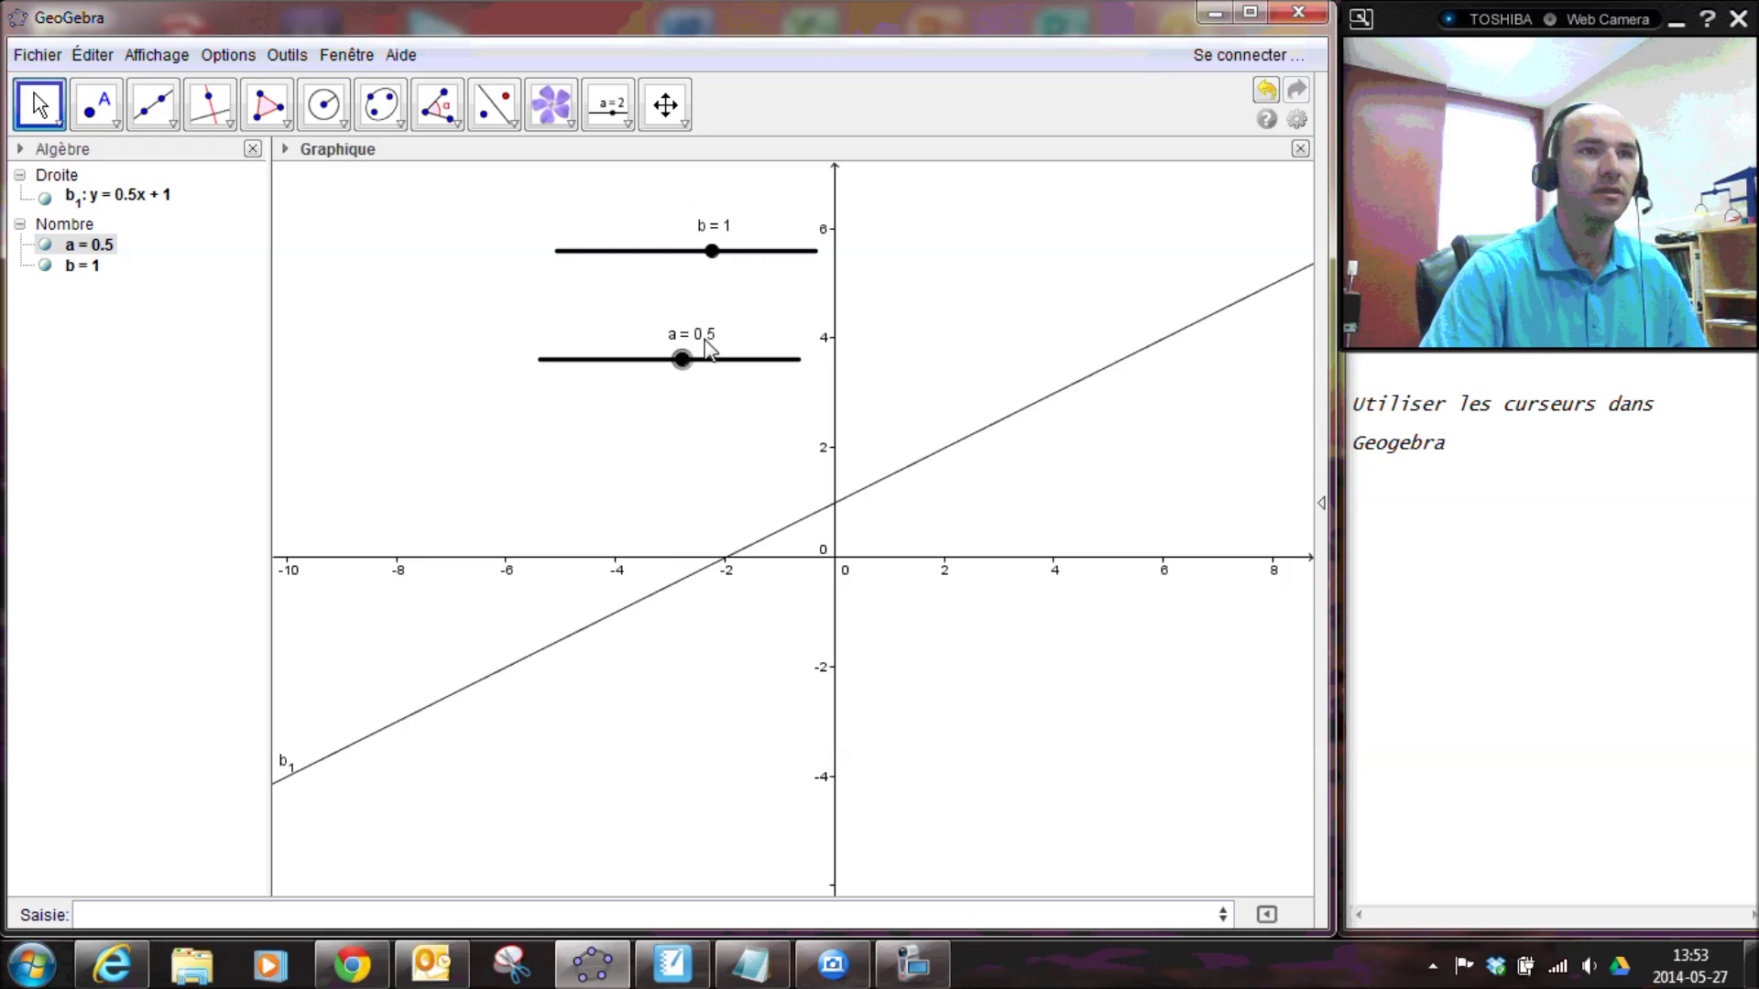
pyautogui.moveTo(713, 246); pyautogui.dragTo(628, 250)
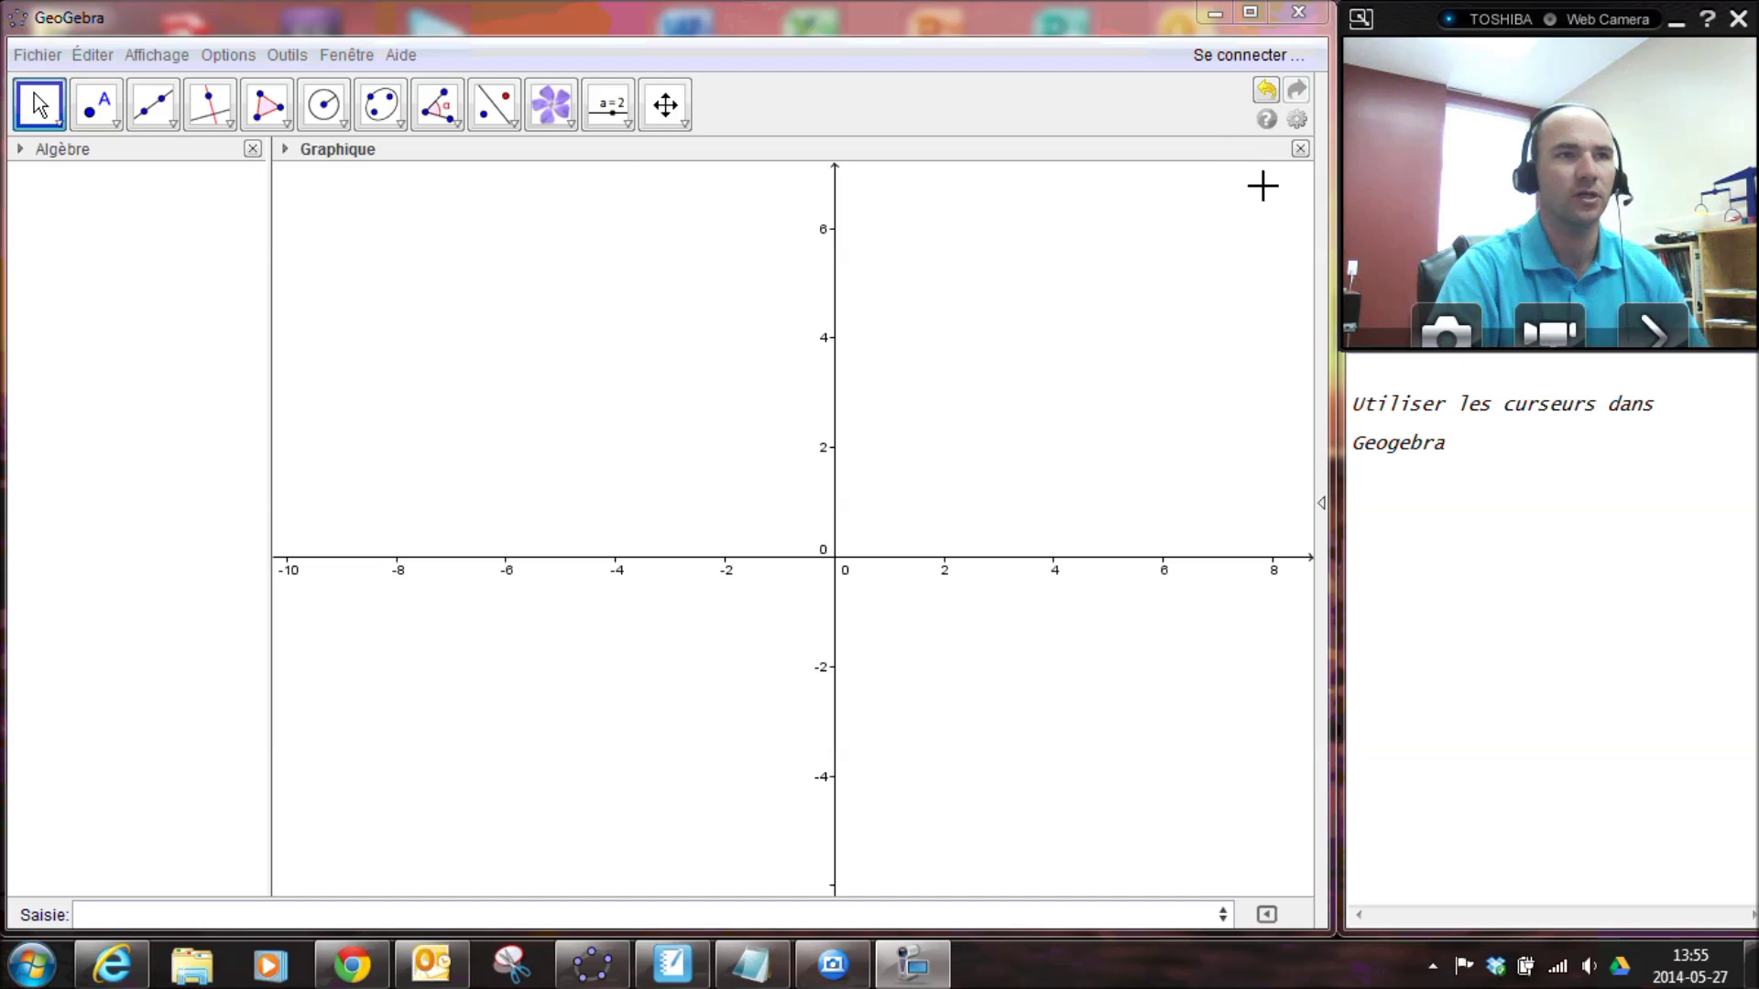
# Create a number slider a in the blank graph's second quadrant with a minimum of 0 and an increment of 0.1.
pyautogui.click(617, 115)
pyautogui.click(623, 169)
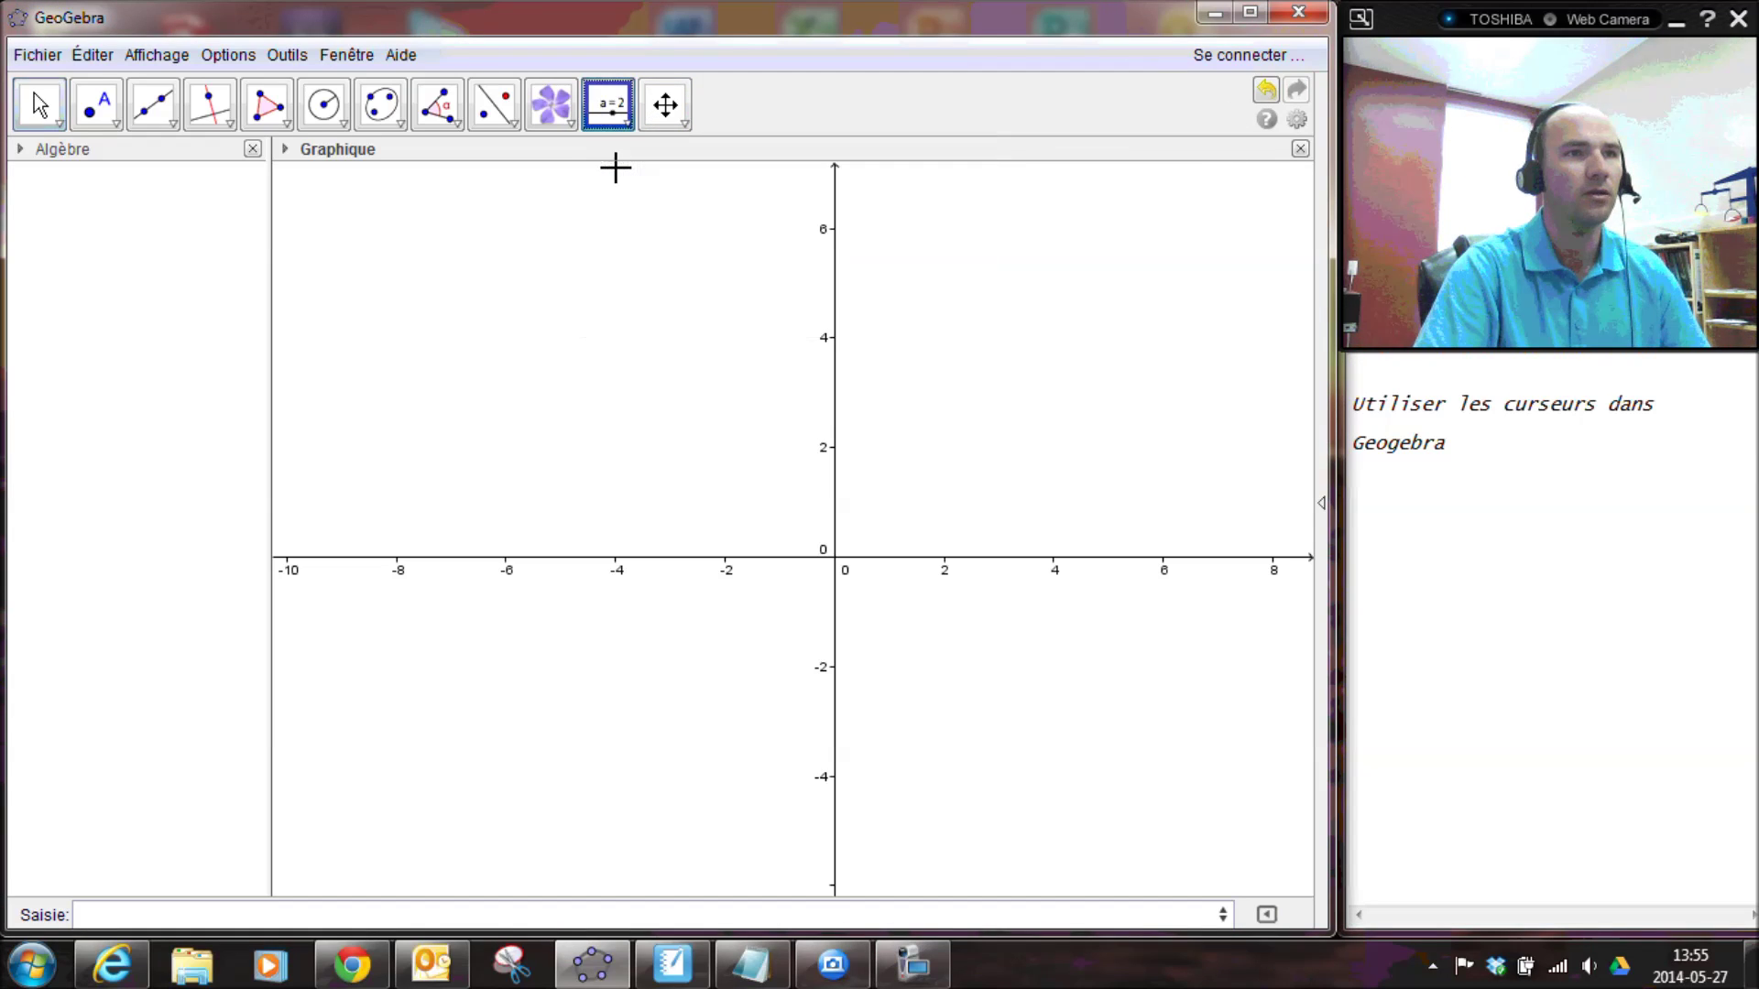
pyautogui.click(575, 280)
pyautogui.click(515, 534)
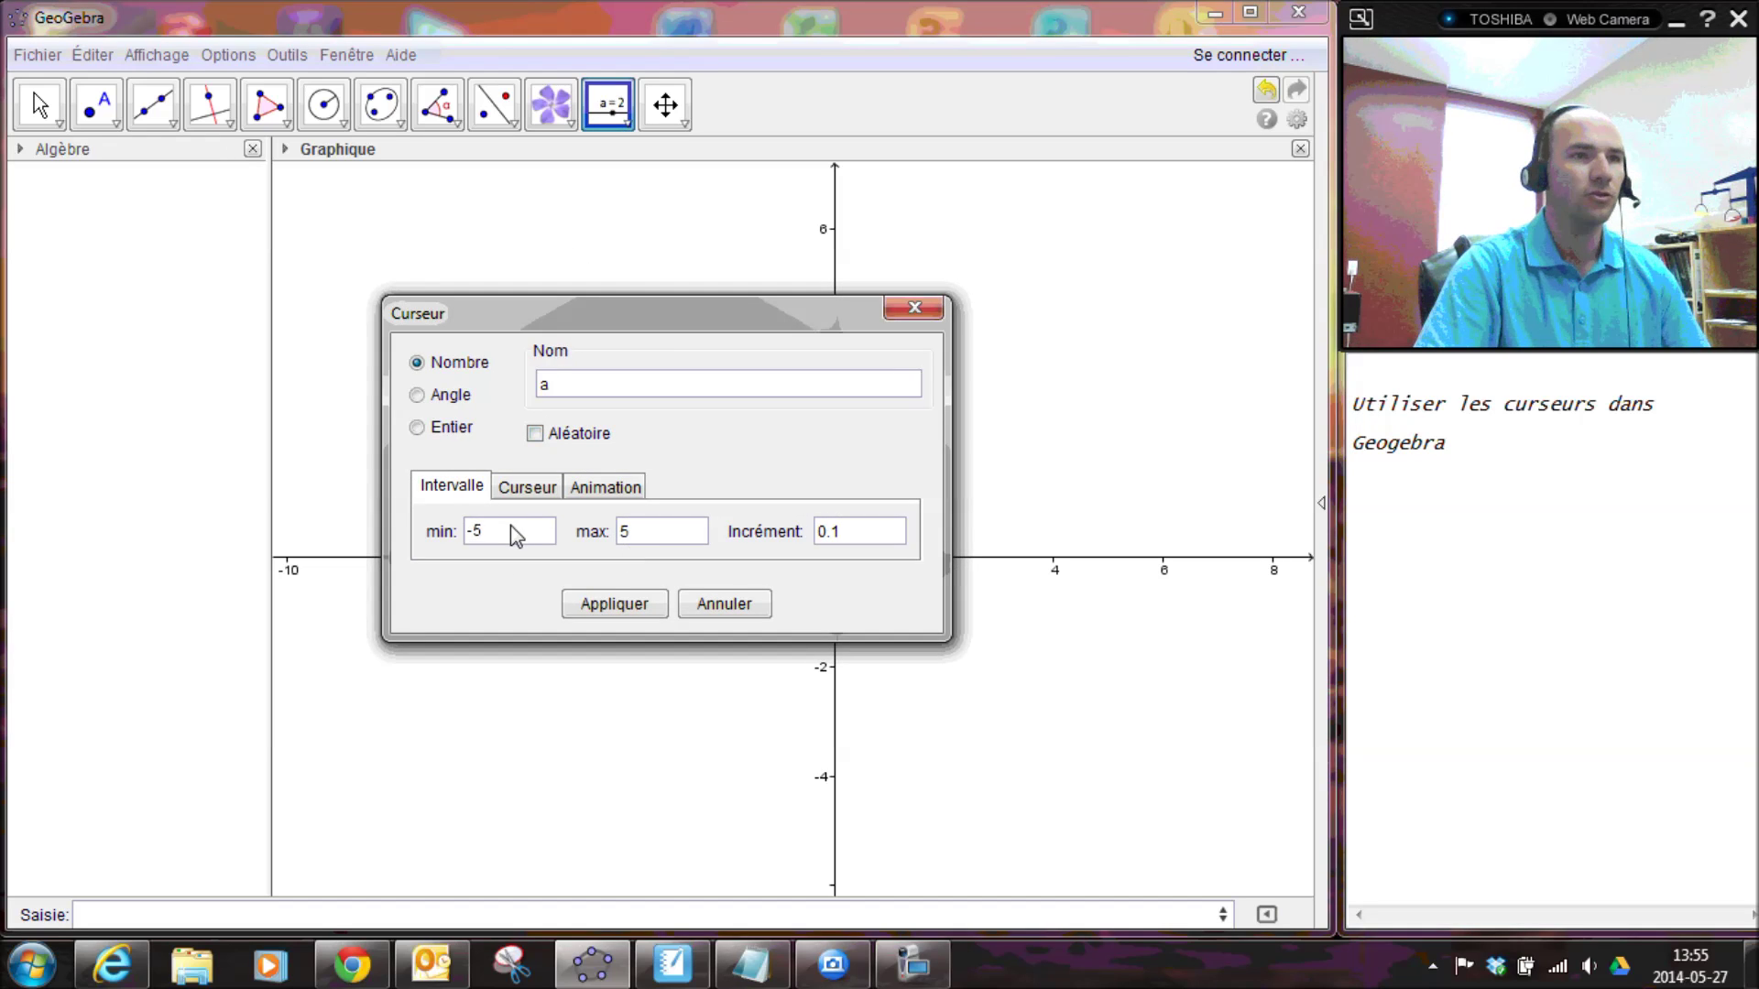
pyautogui.moveTo(511, 541); pyautogui.dragTo(466, 533)
pyautogui.write('0')
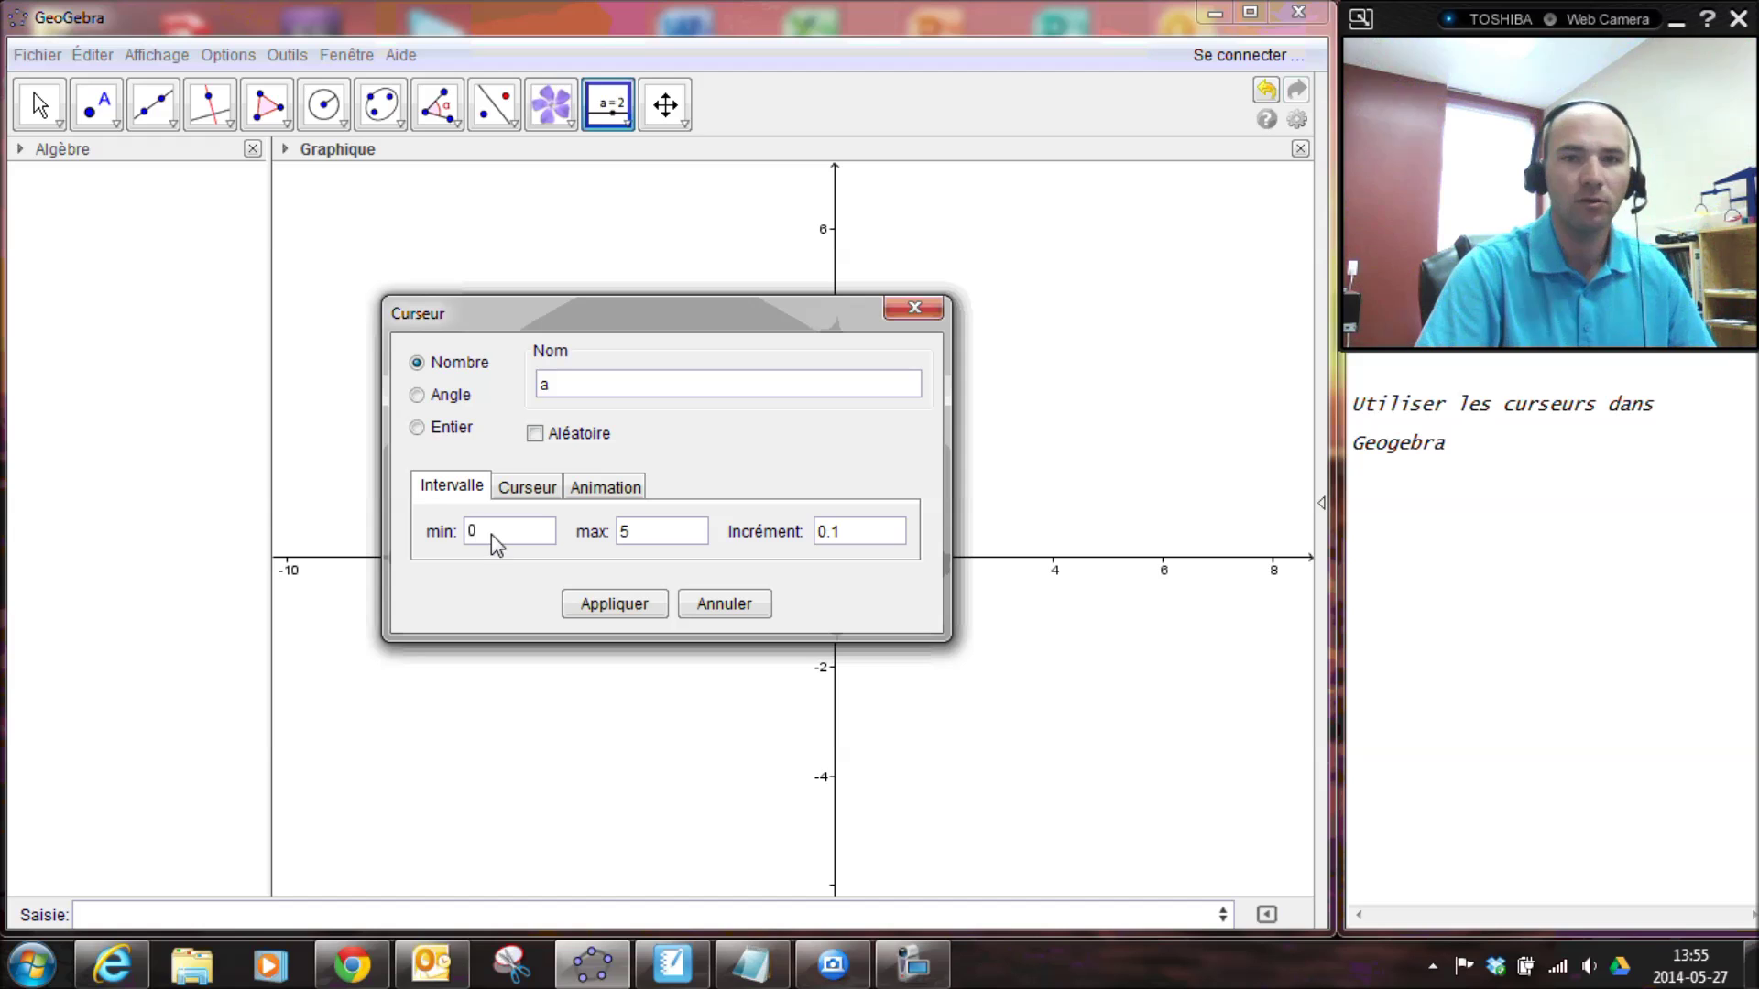
pyautogui.click(652, 540)
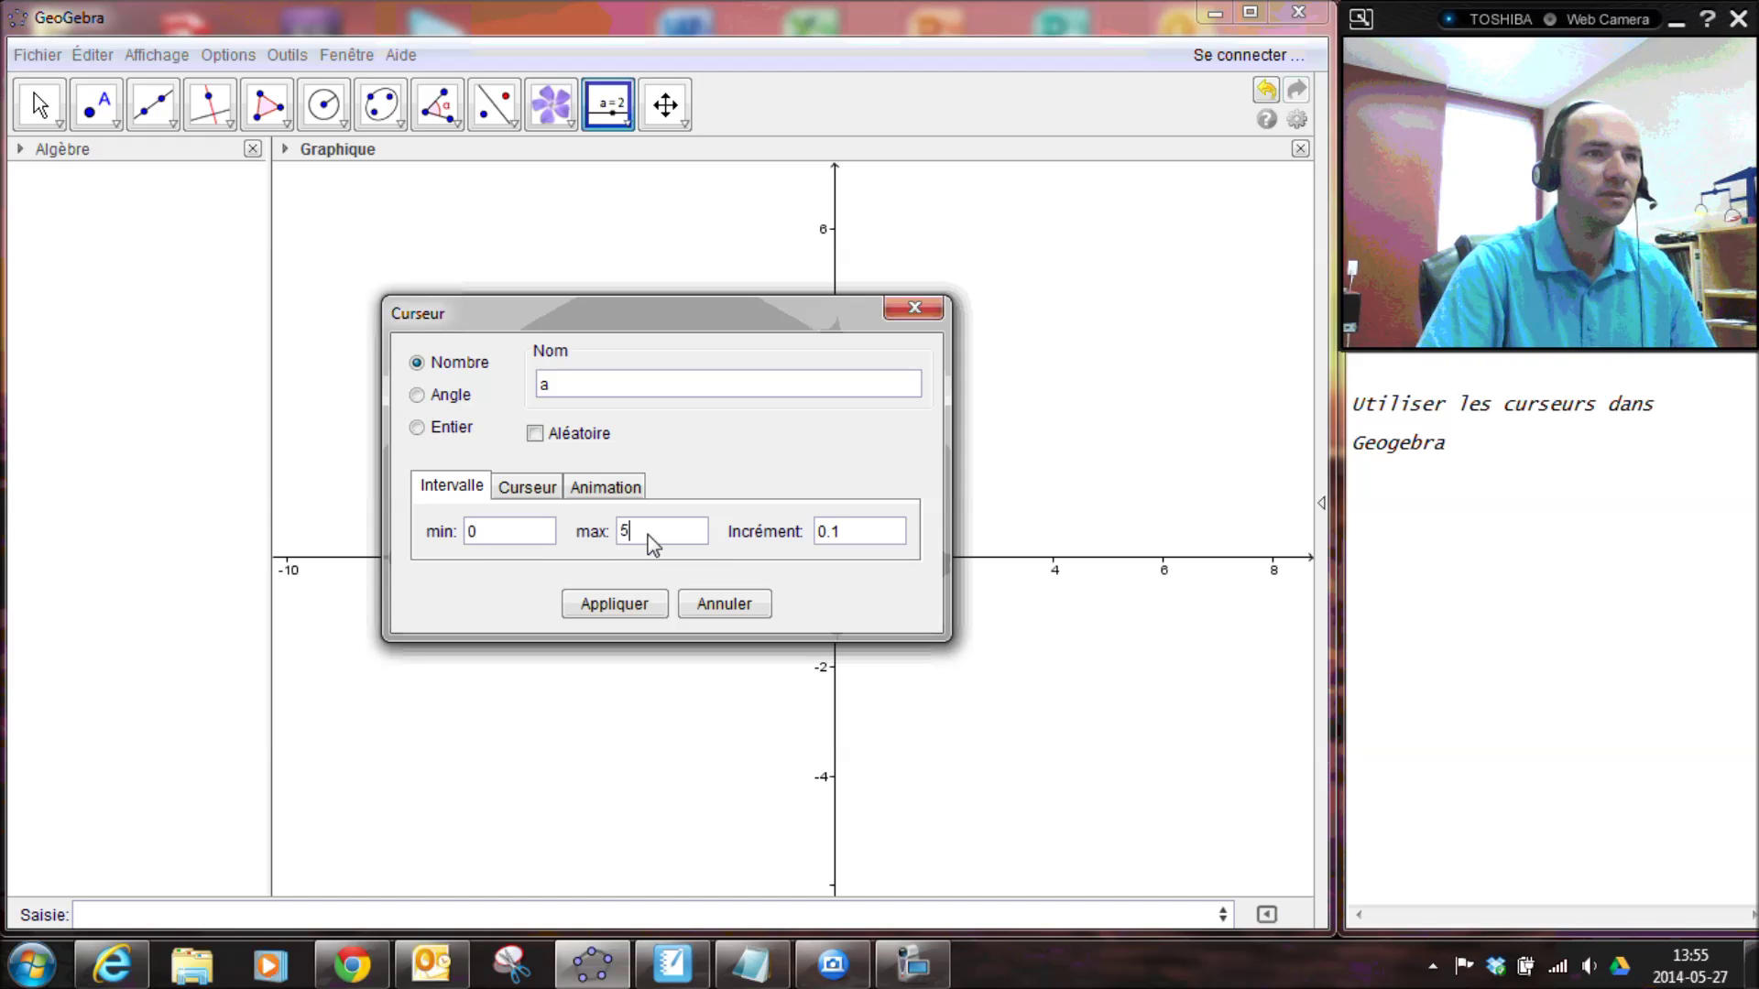
pyautogui.click(622, 608)
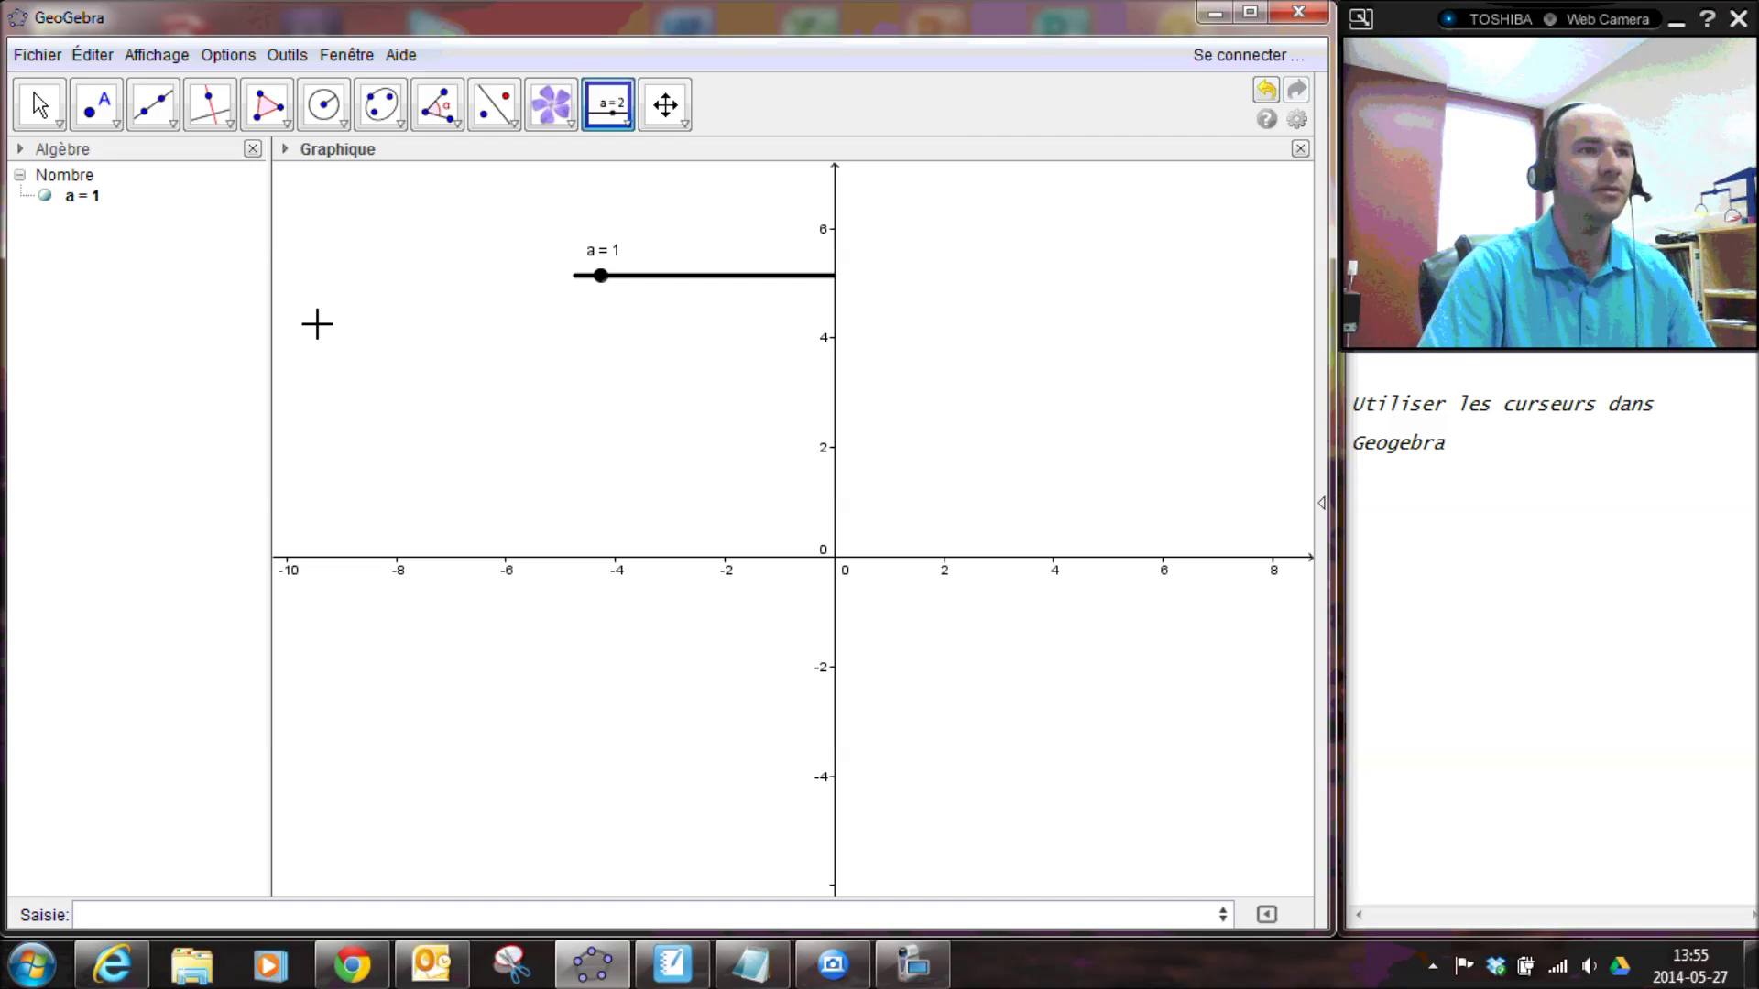
# Draw a centre-radius circle centred at about (0.63, 1.43) with radius a.
pyautogui.click(339, 120)
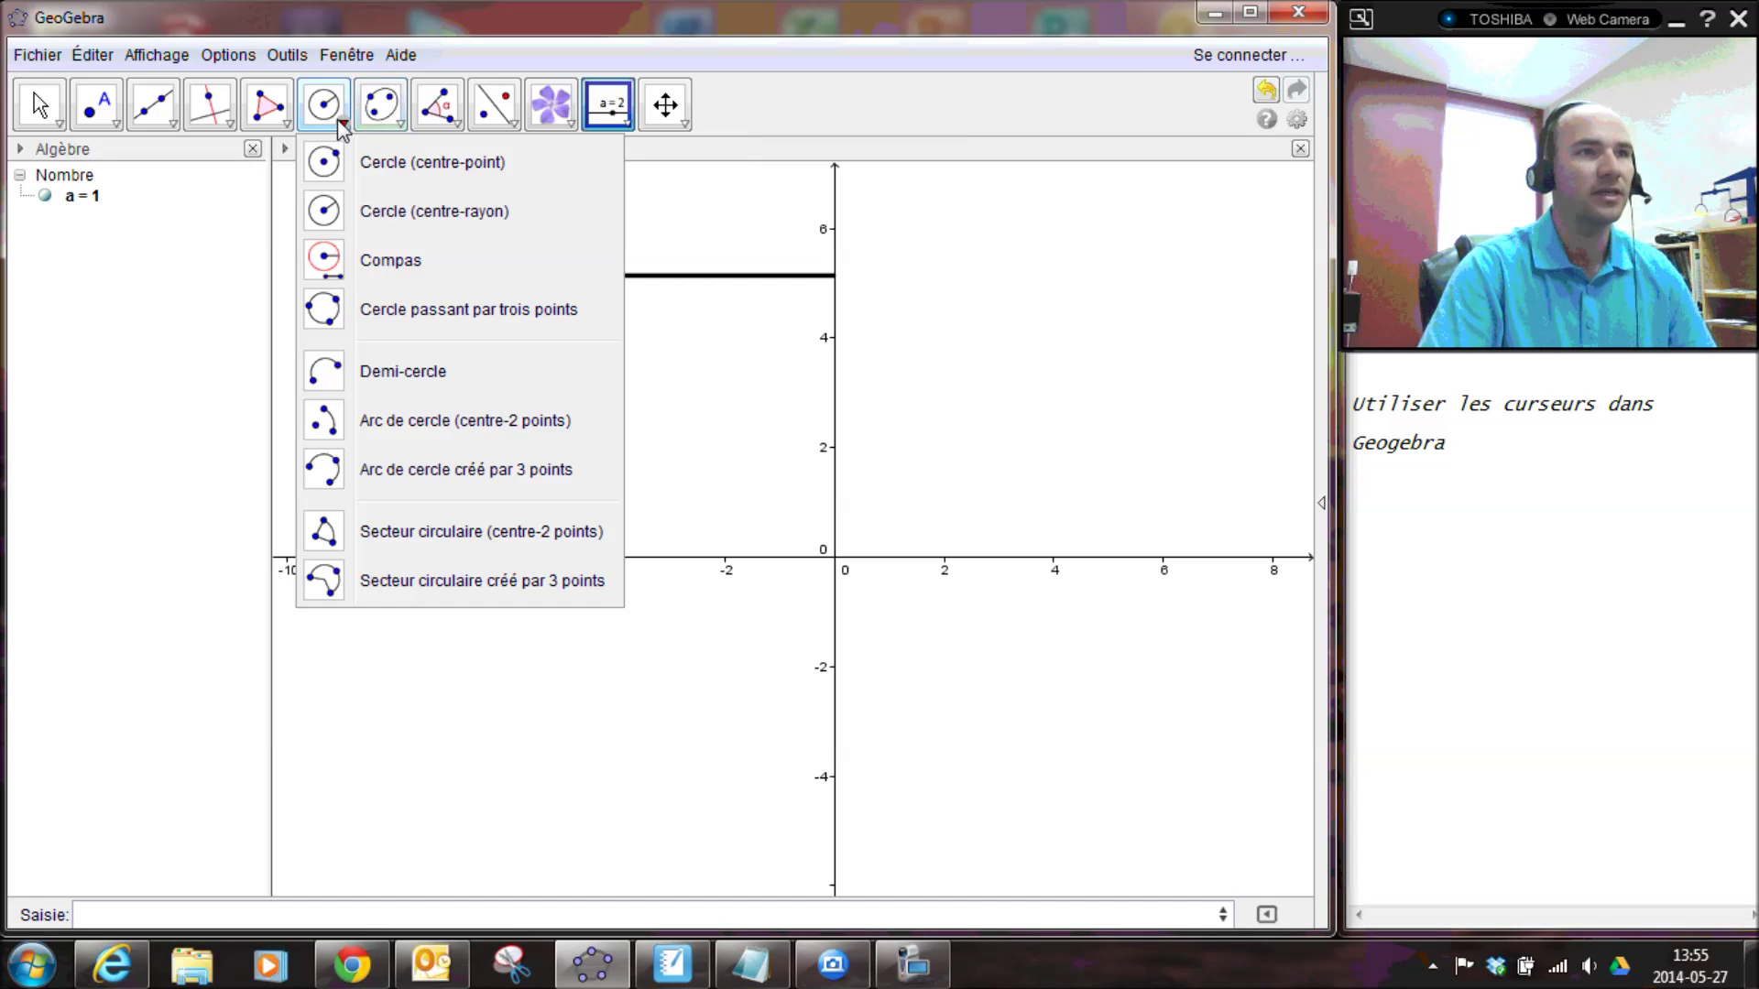
pyautogui.click(322, 215)
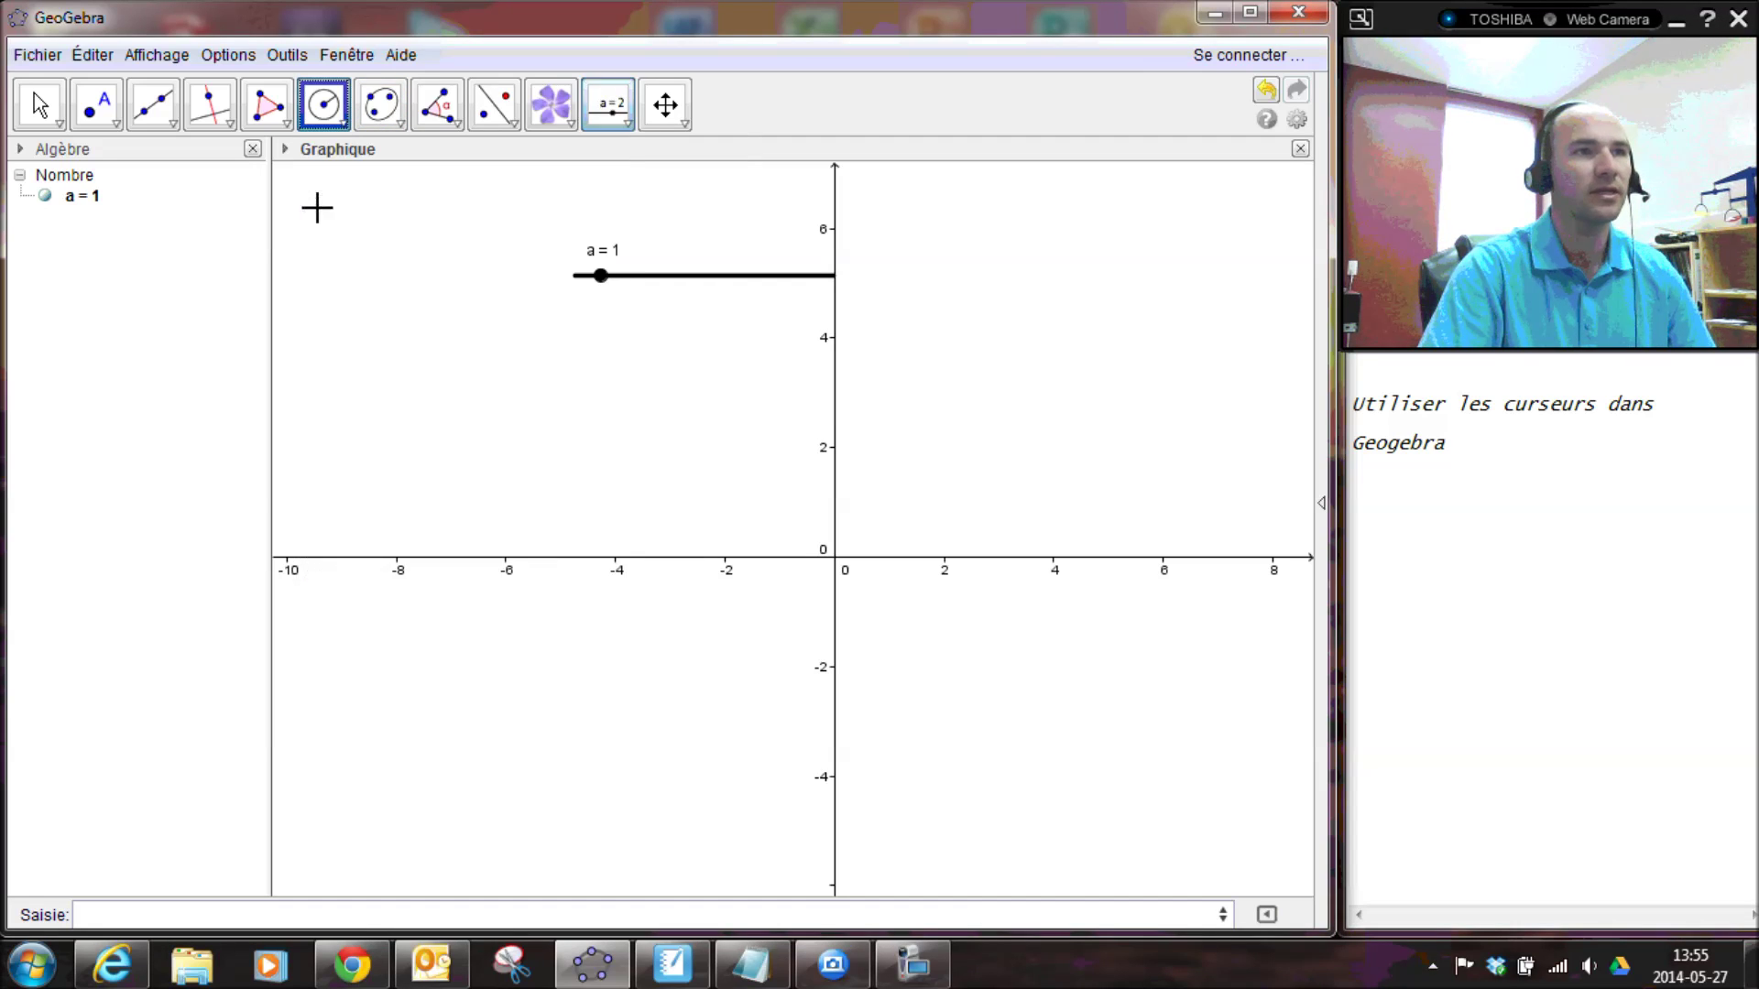
pyautogui.click(868, 478)
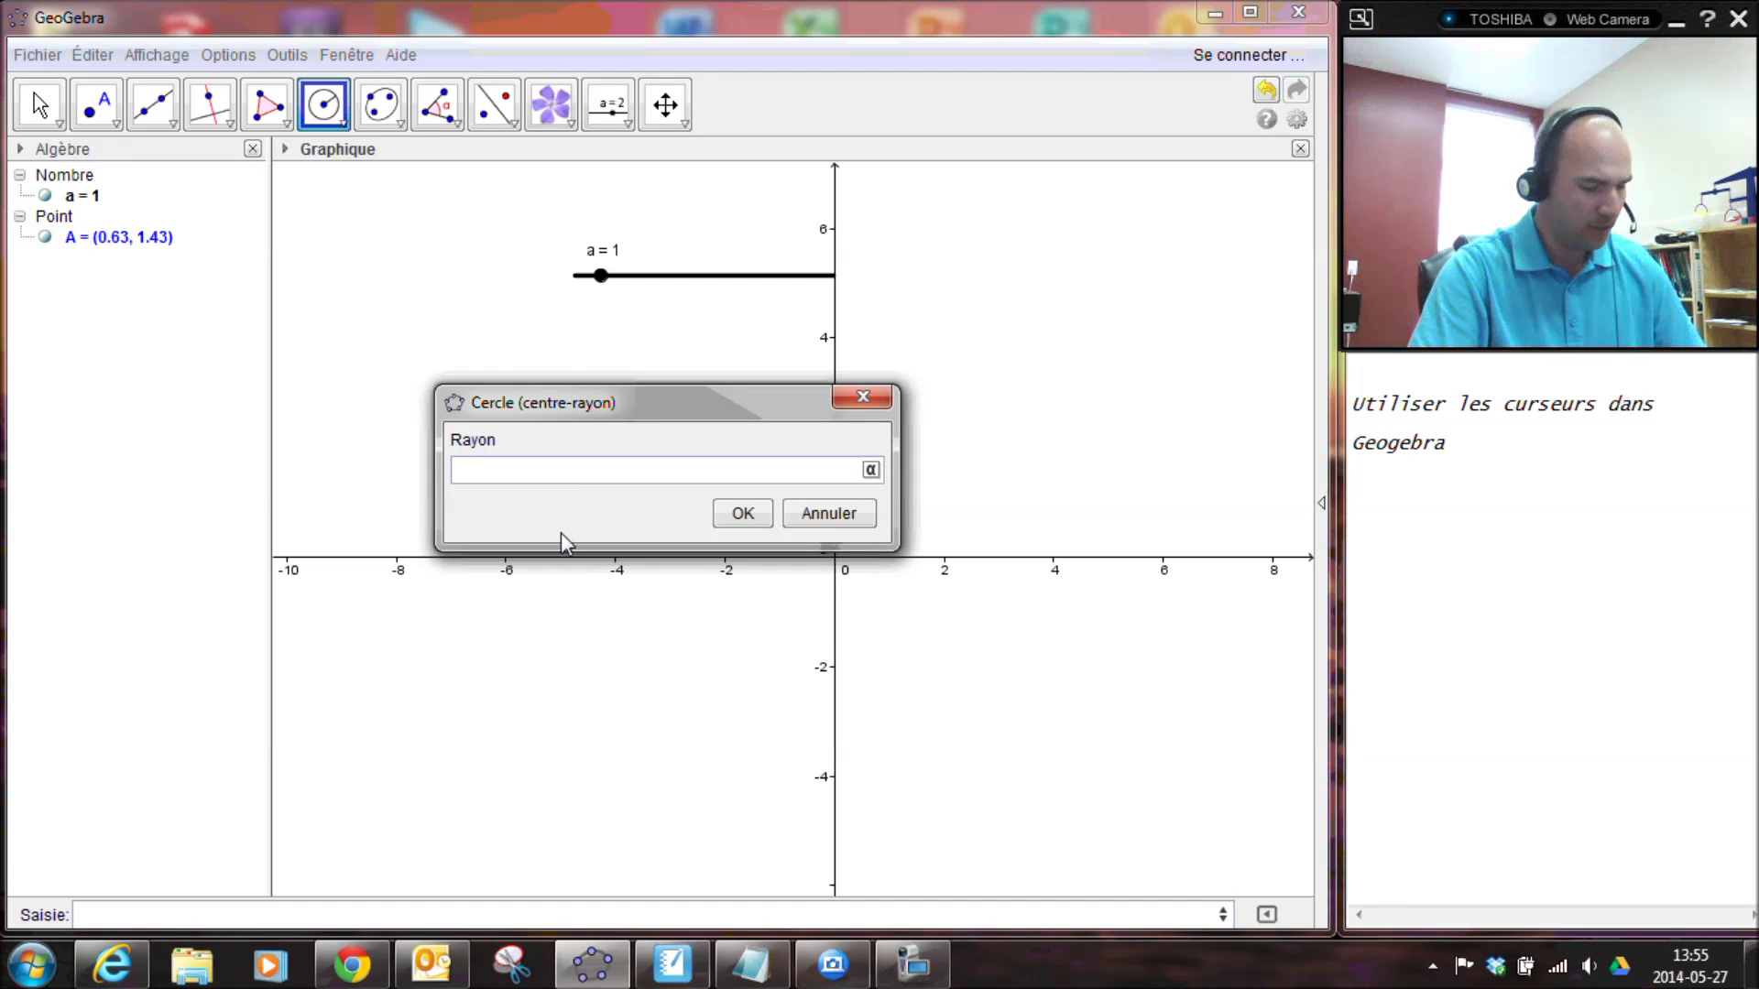
pyautogui.write('a')
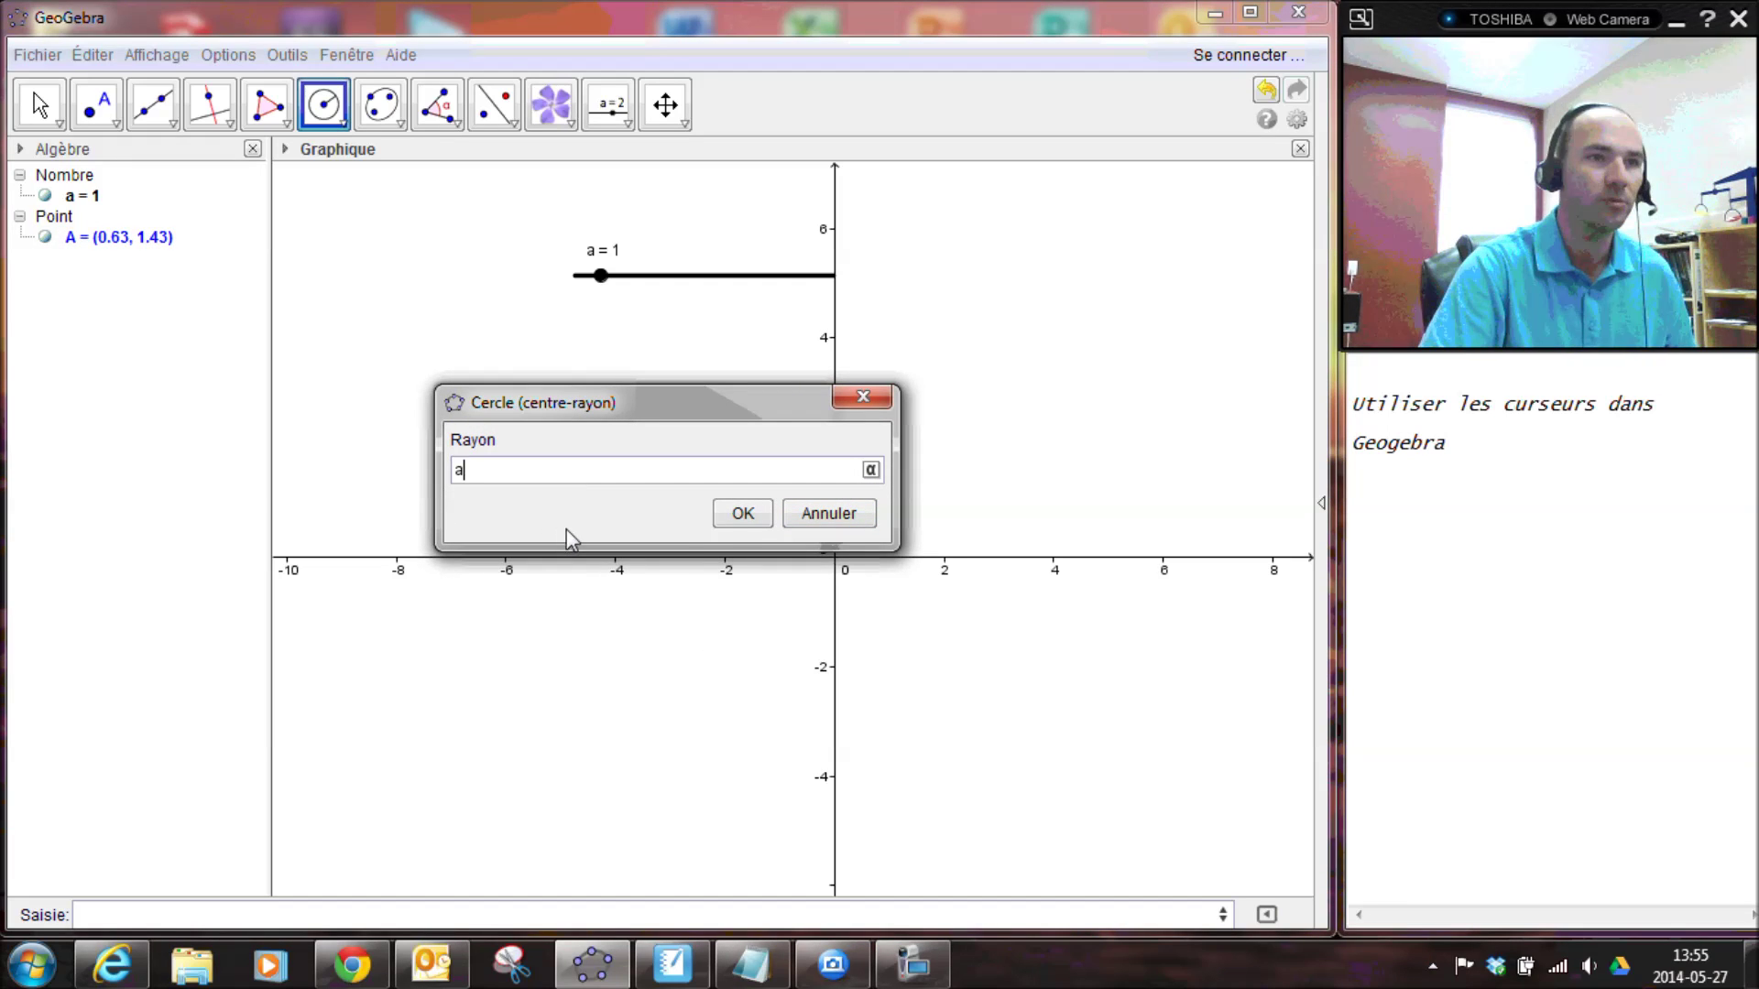
pyautogui.click(743, 515)
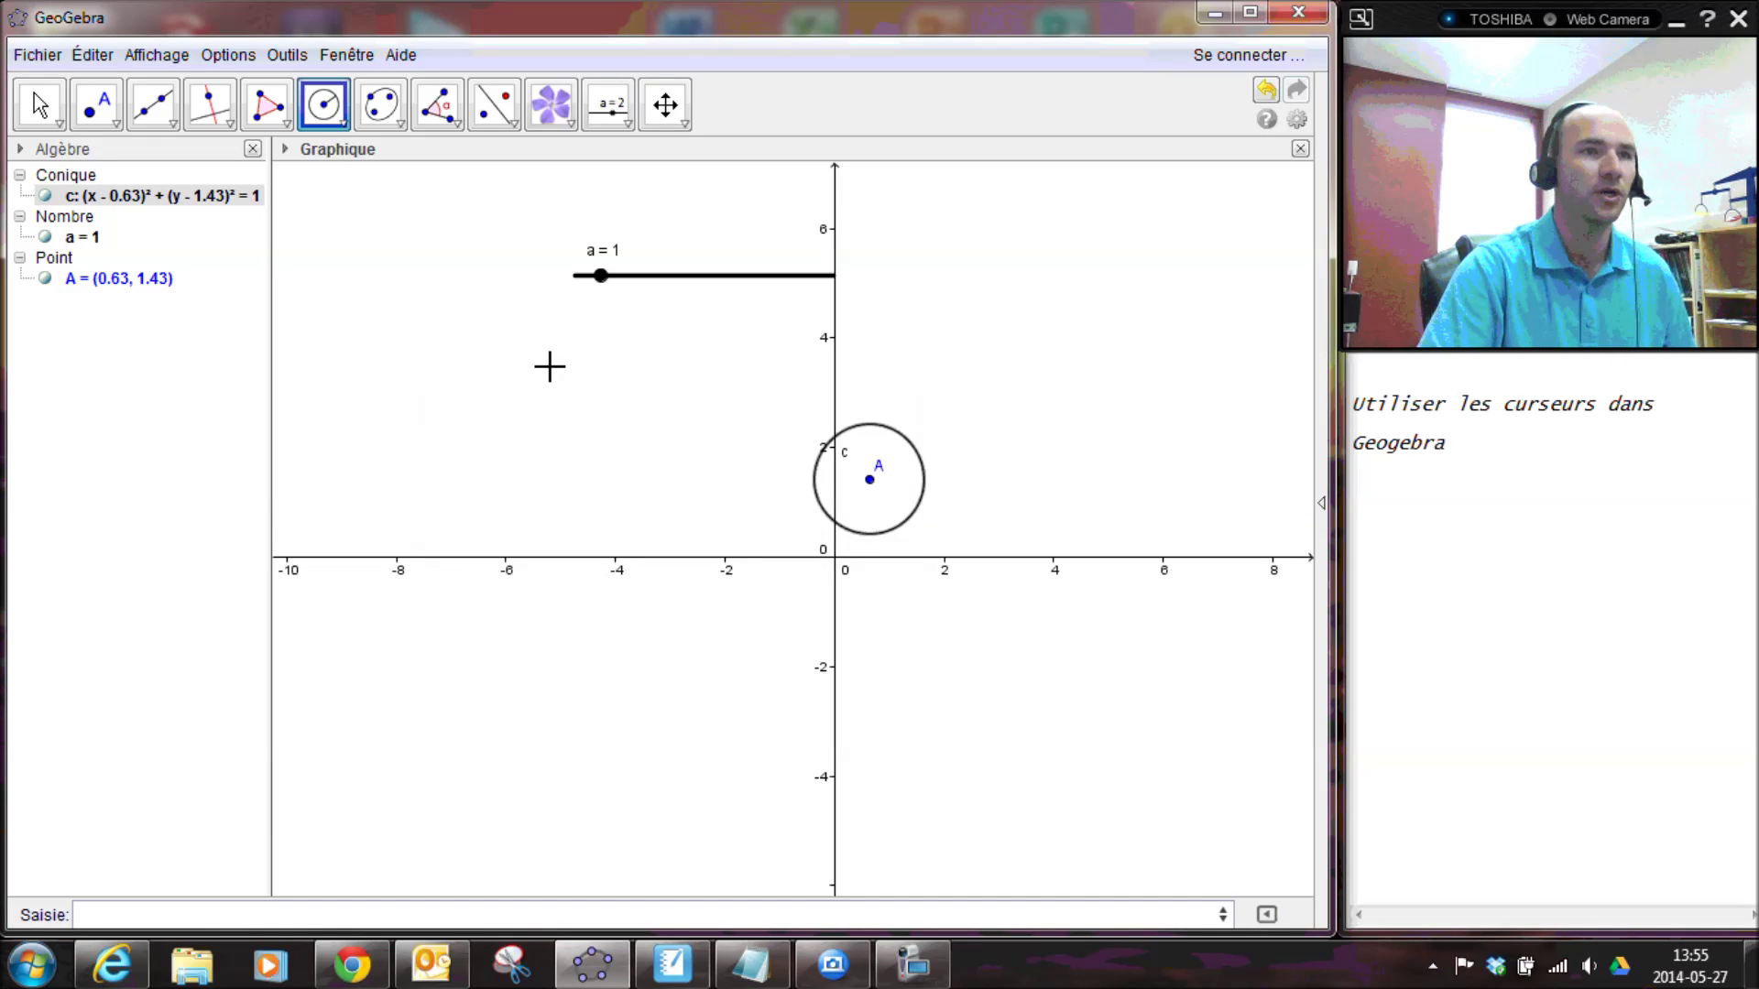
# Increase slider a to enlarge the circle.
pyautogui.click(125, 176)
pyautogui.click(522, 380)
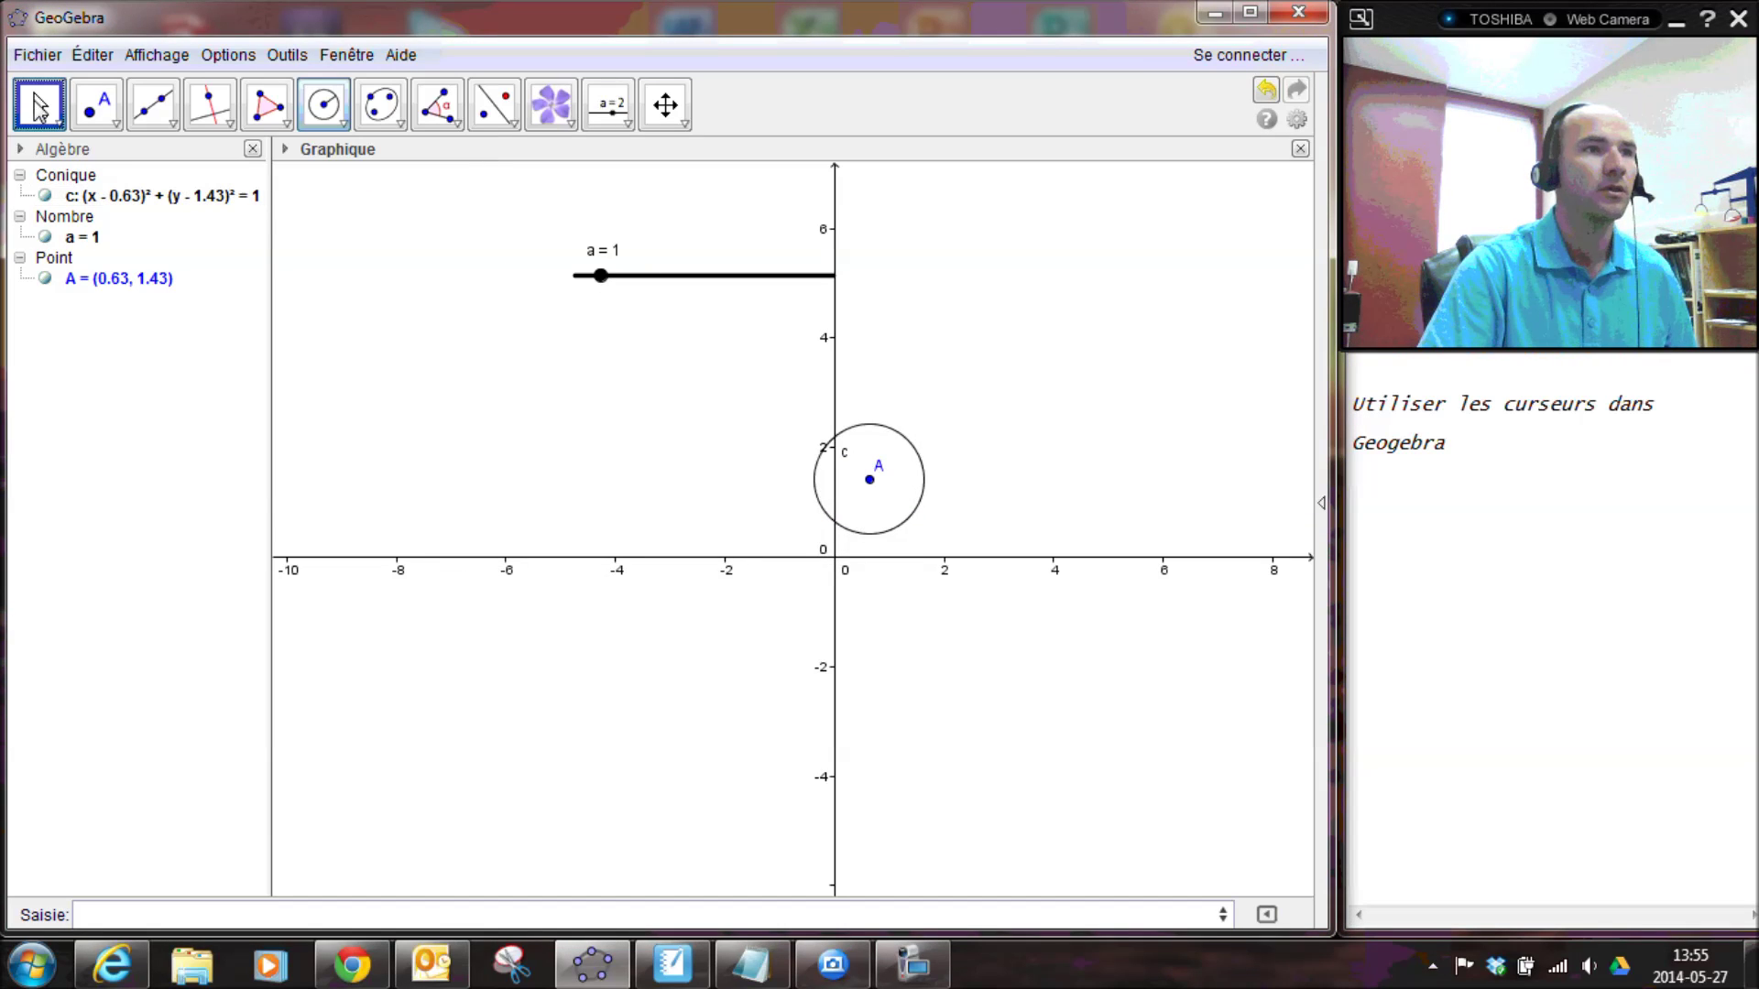
pyautogui.moveTo(601, 276); pyautogui.dragTo(755, 276)
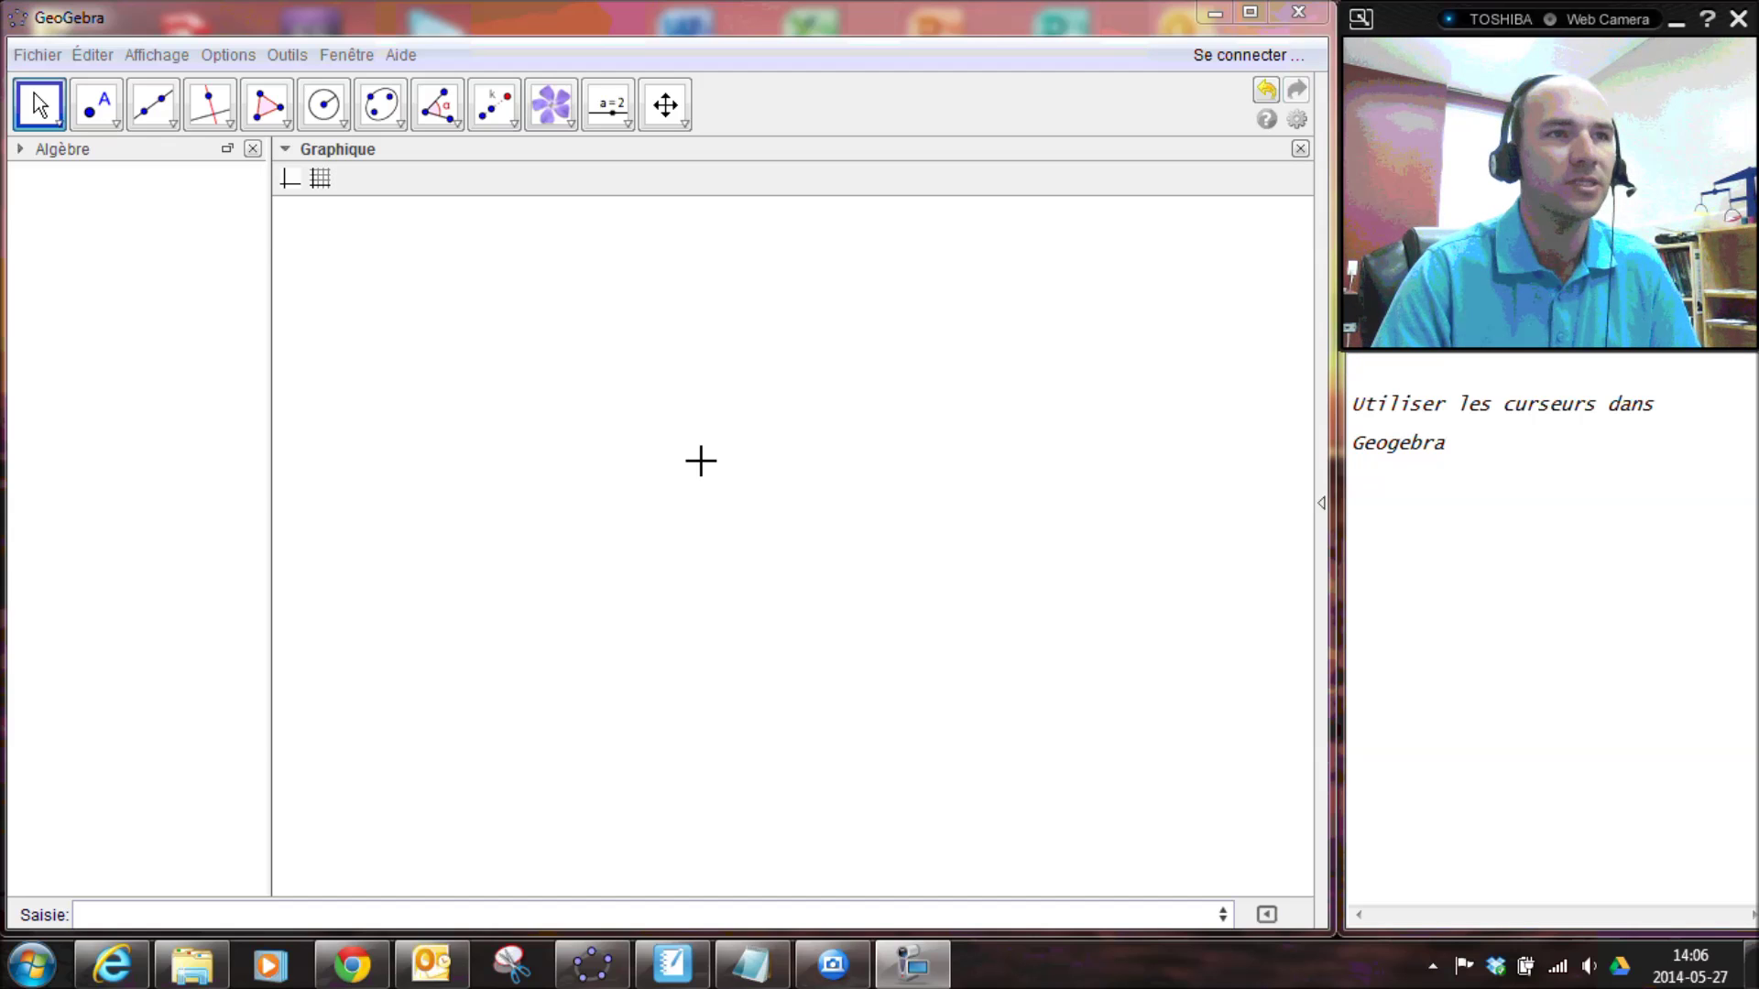
# Create a number slider a in the empty graphics view, ranging from -5 to 5 with an increment of 0.25.
pyautogui.click(627, 122)
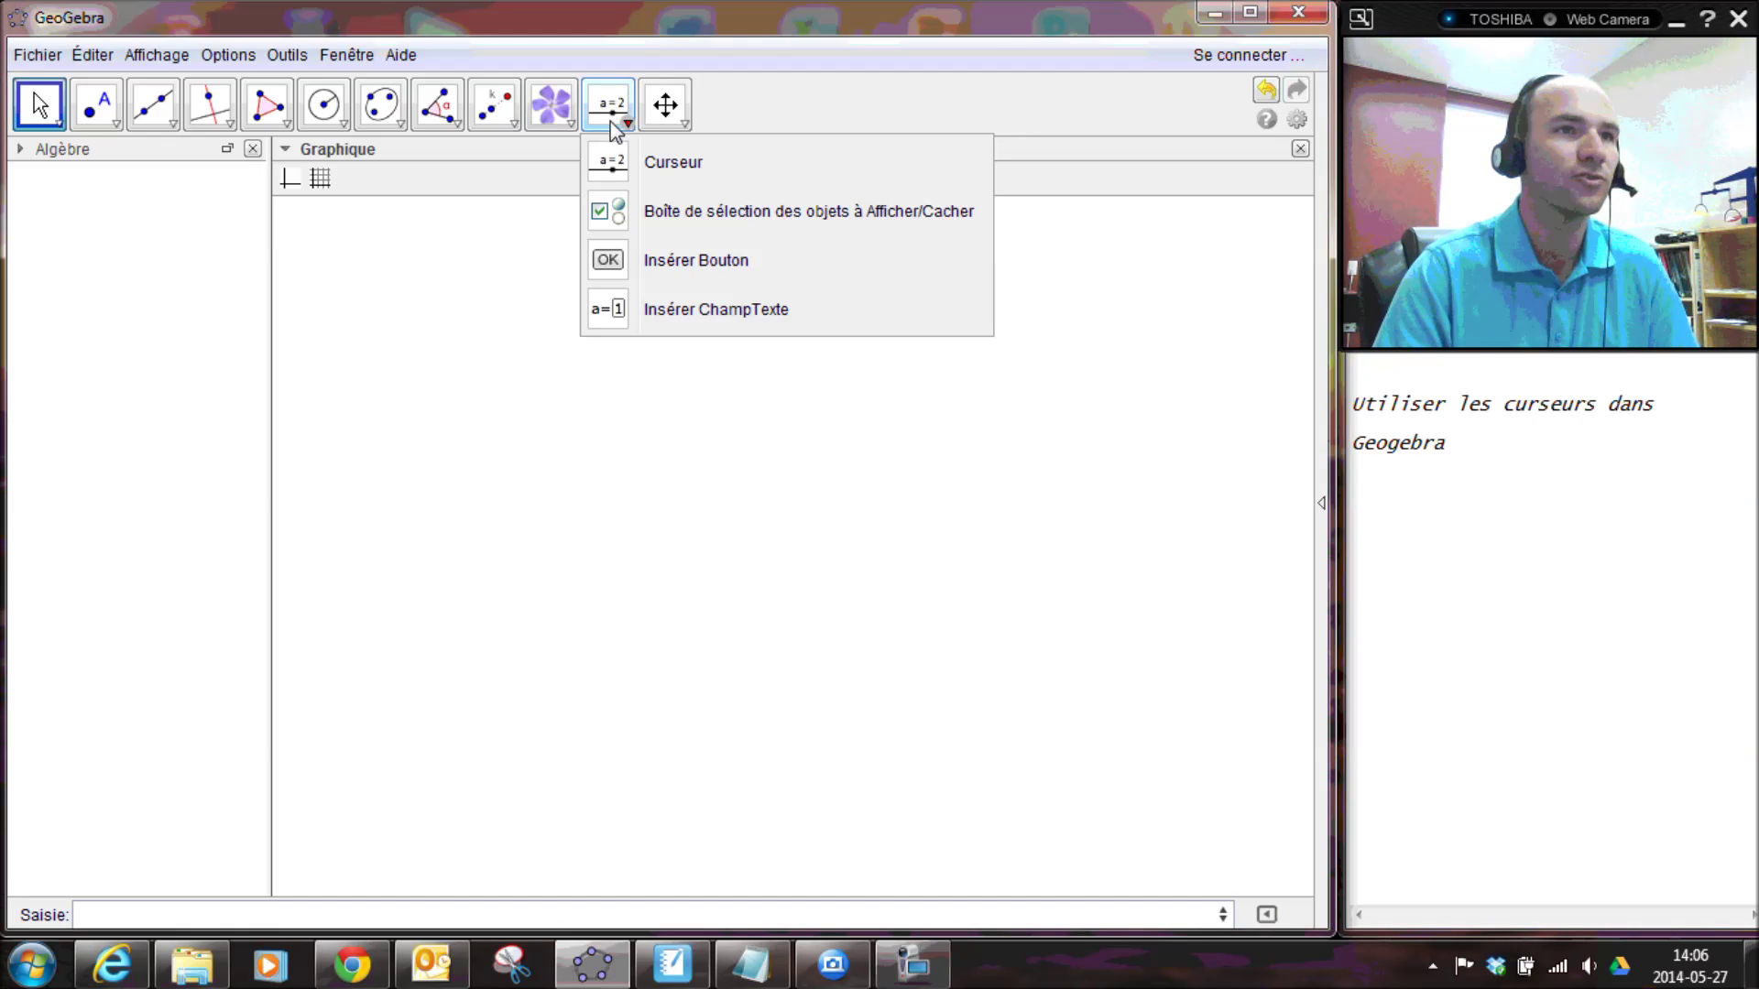
pyautogui.click(618, 165)
pyautogui.click(514, 290)
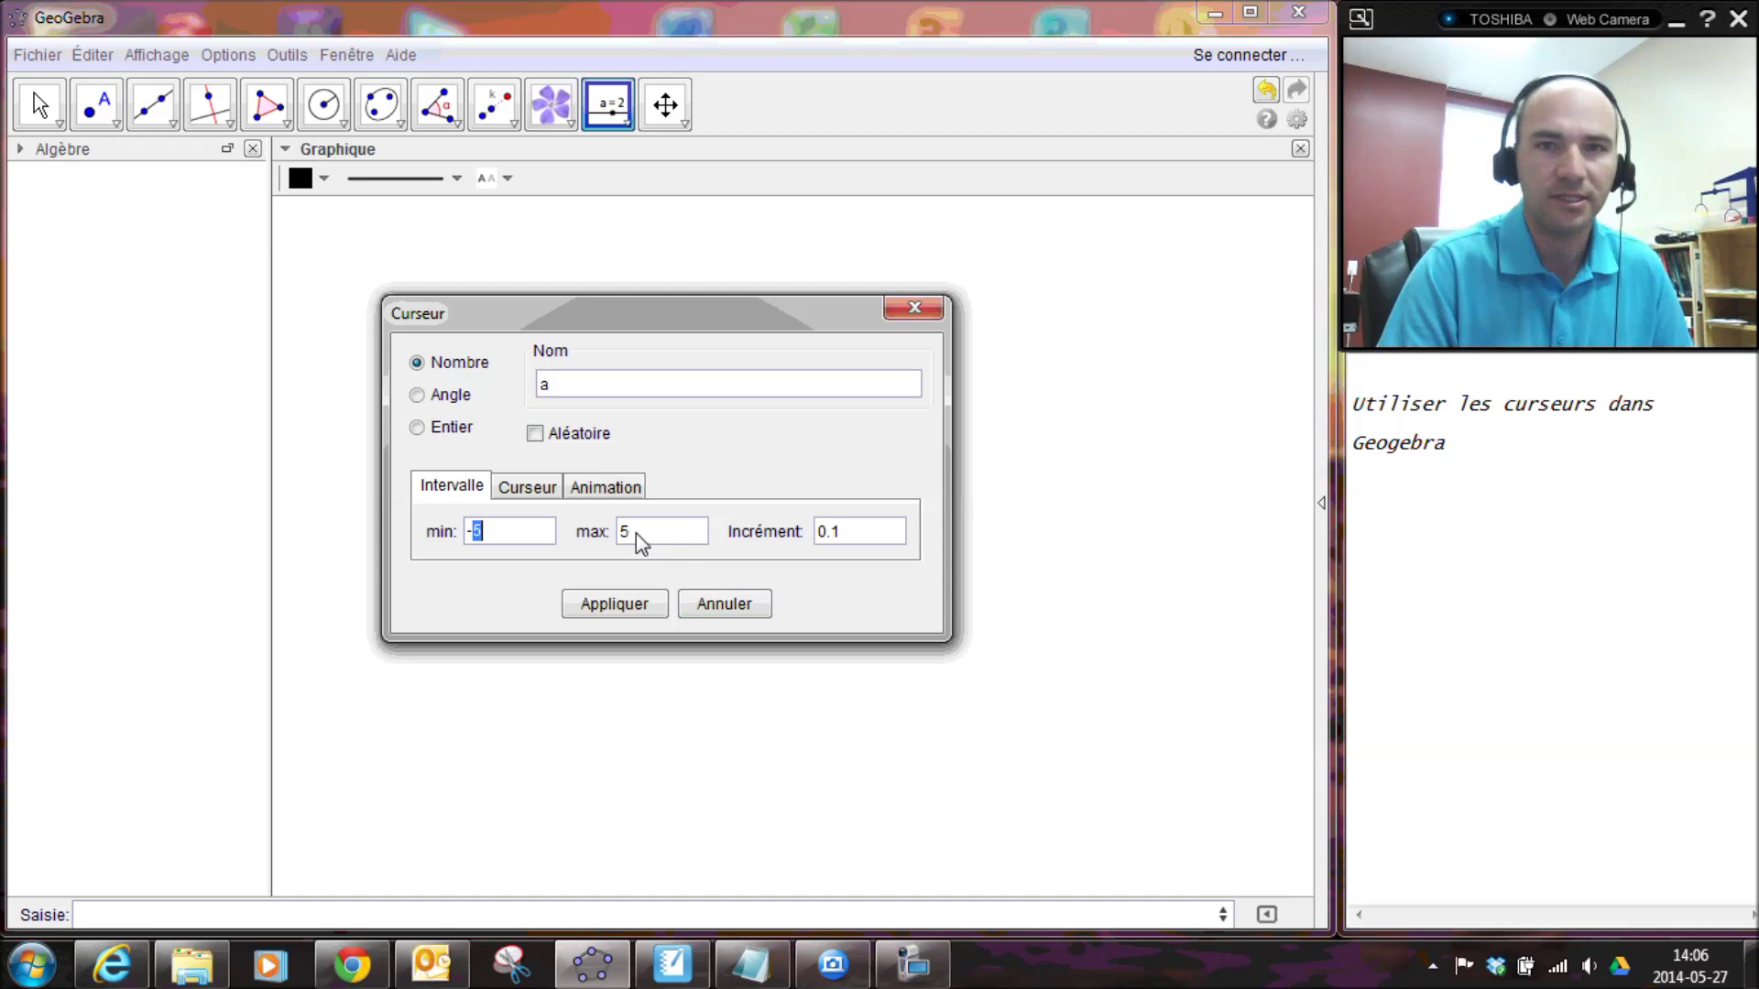
pyautogui.click(846, 541)
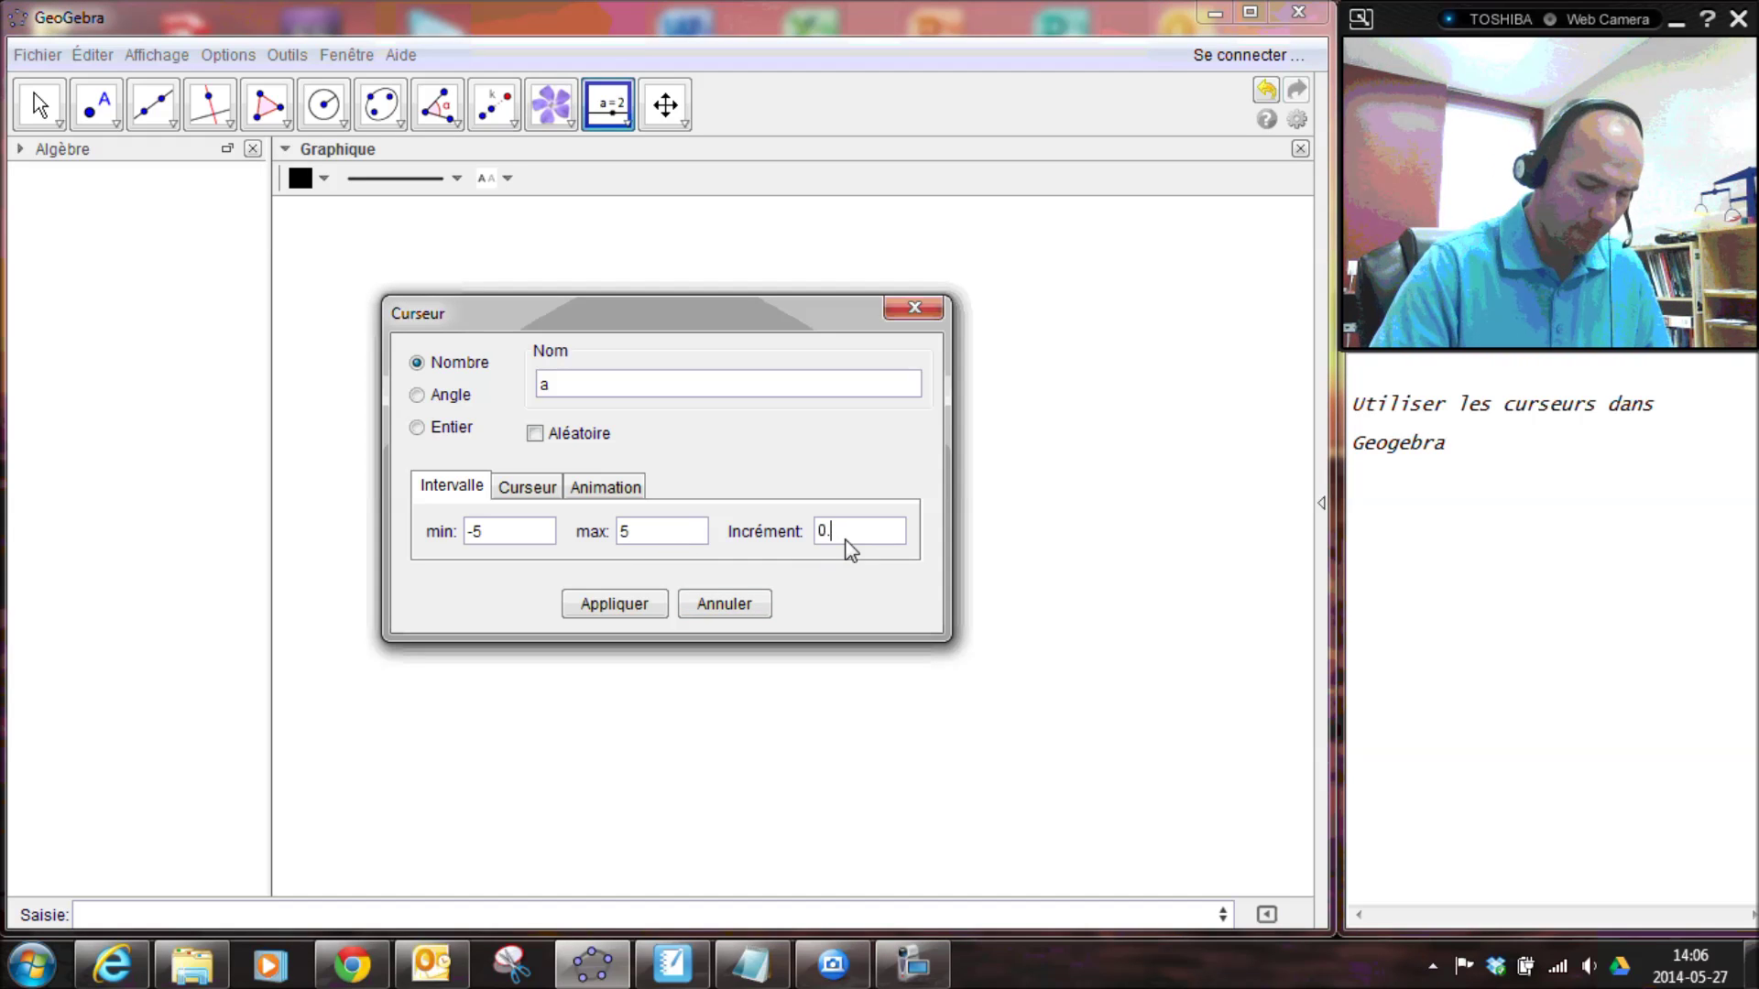
pyautogui.write('25')
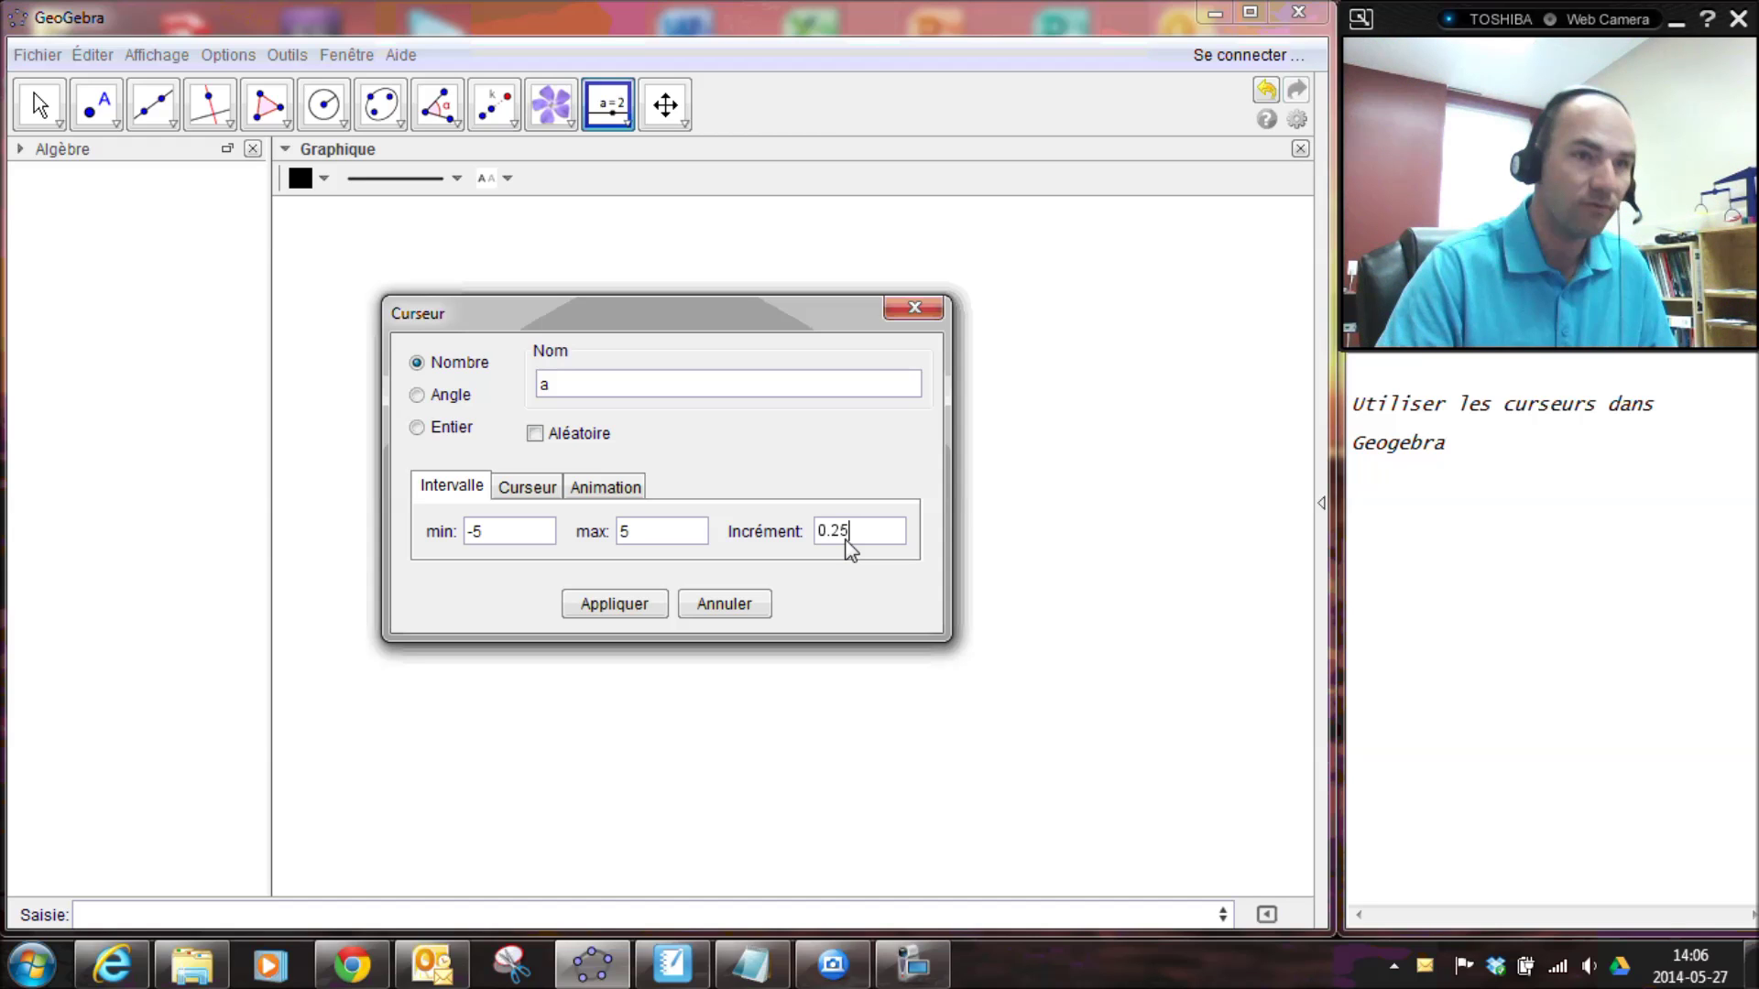
pyautogui.click(630, 606)
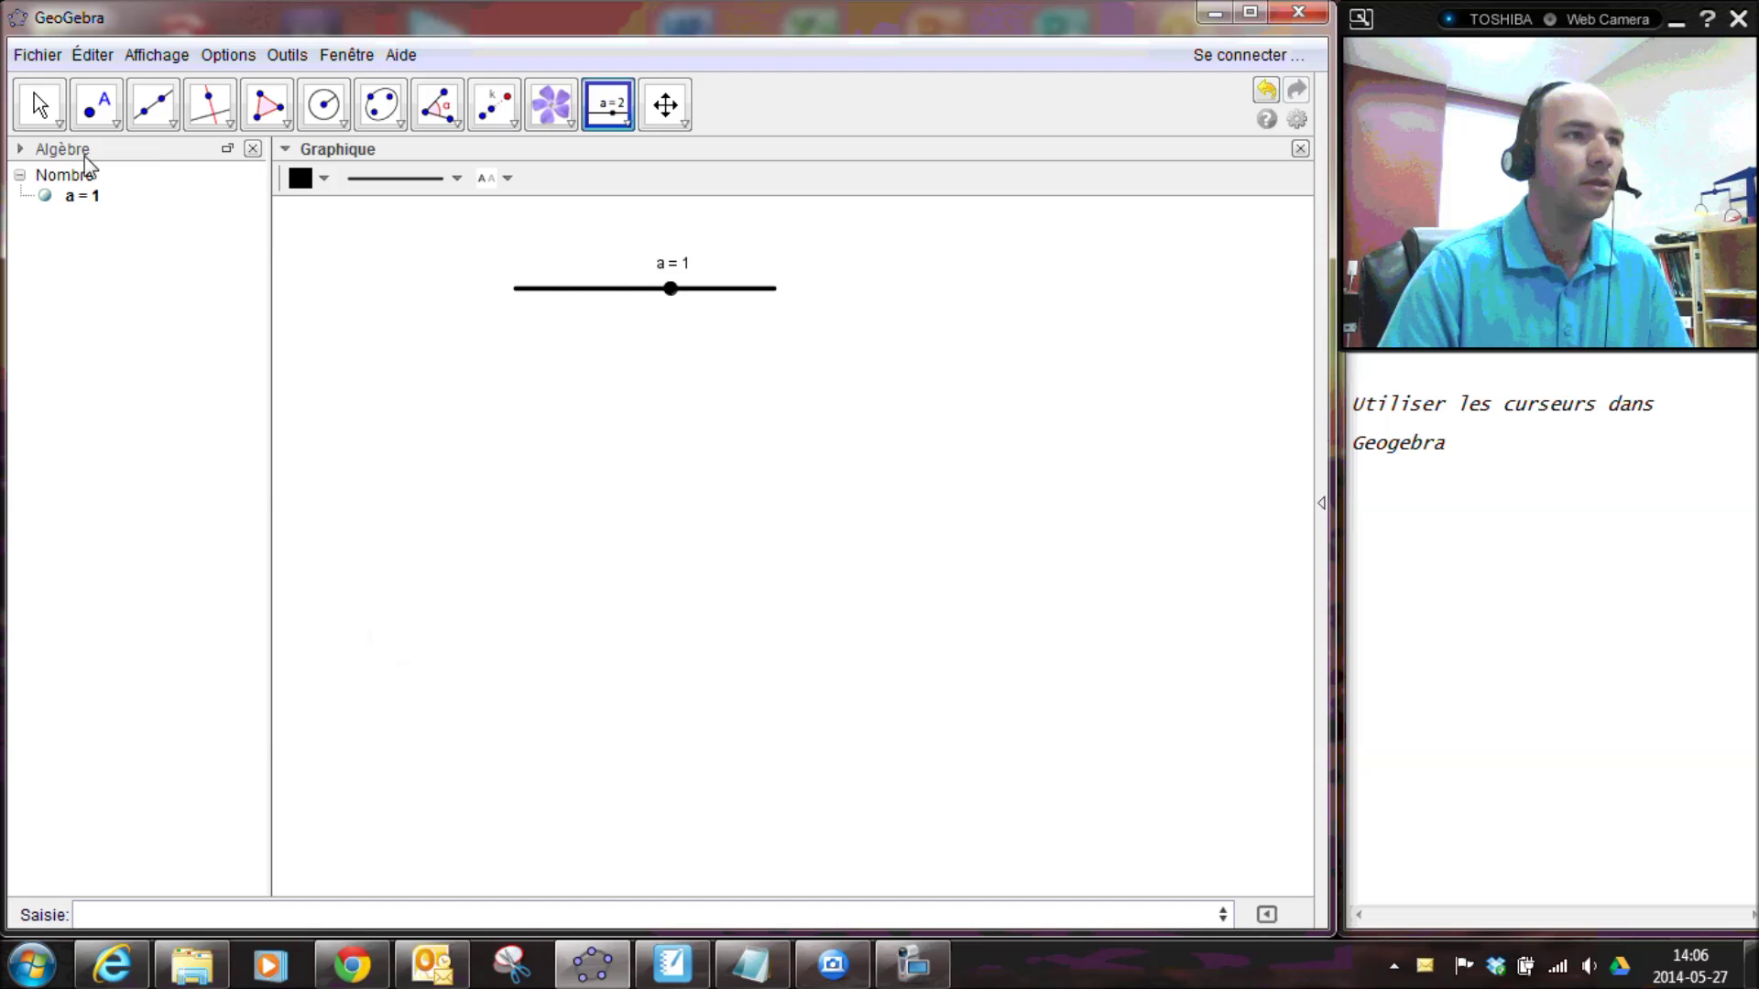
# Set slider a to 0.5.
pyautogui.click(39, 104)
pyautogui.moveTo(671, 288)
pyautogui.mouseDown()
pyautogui.moveTo(596, 288)
pyautogui.moveTo(726, 294)
pyautogui.moveTo(656, 288)
pyautogui.mouseUp()
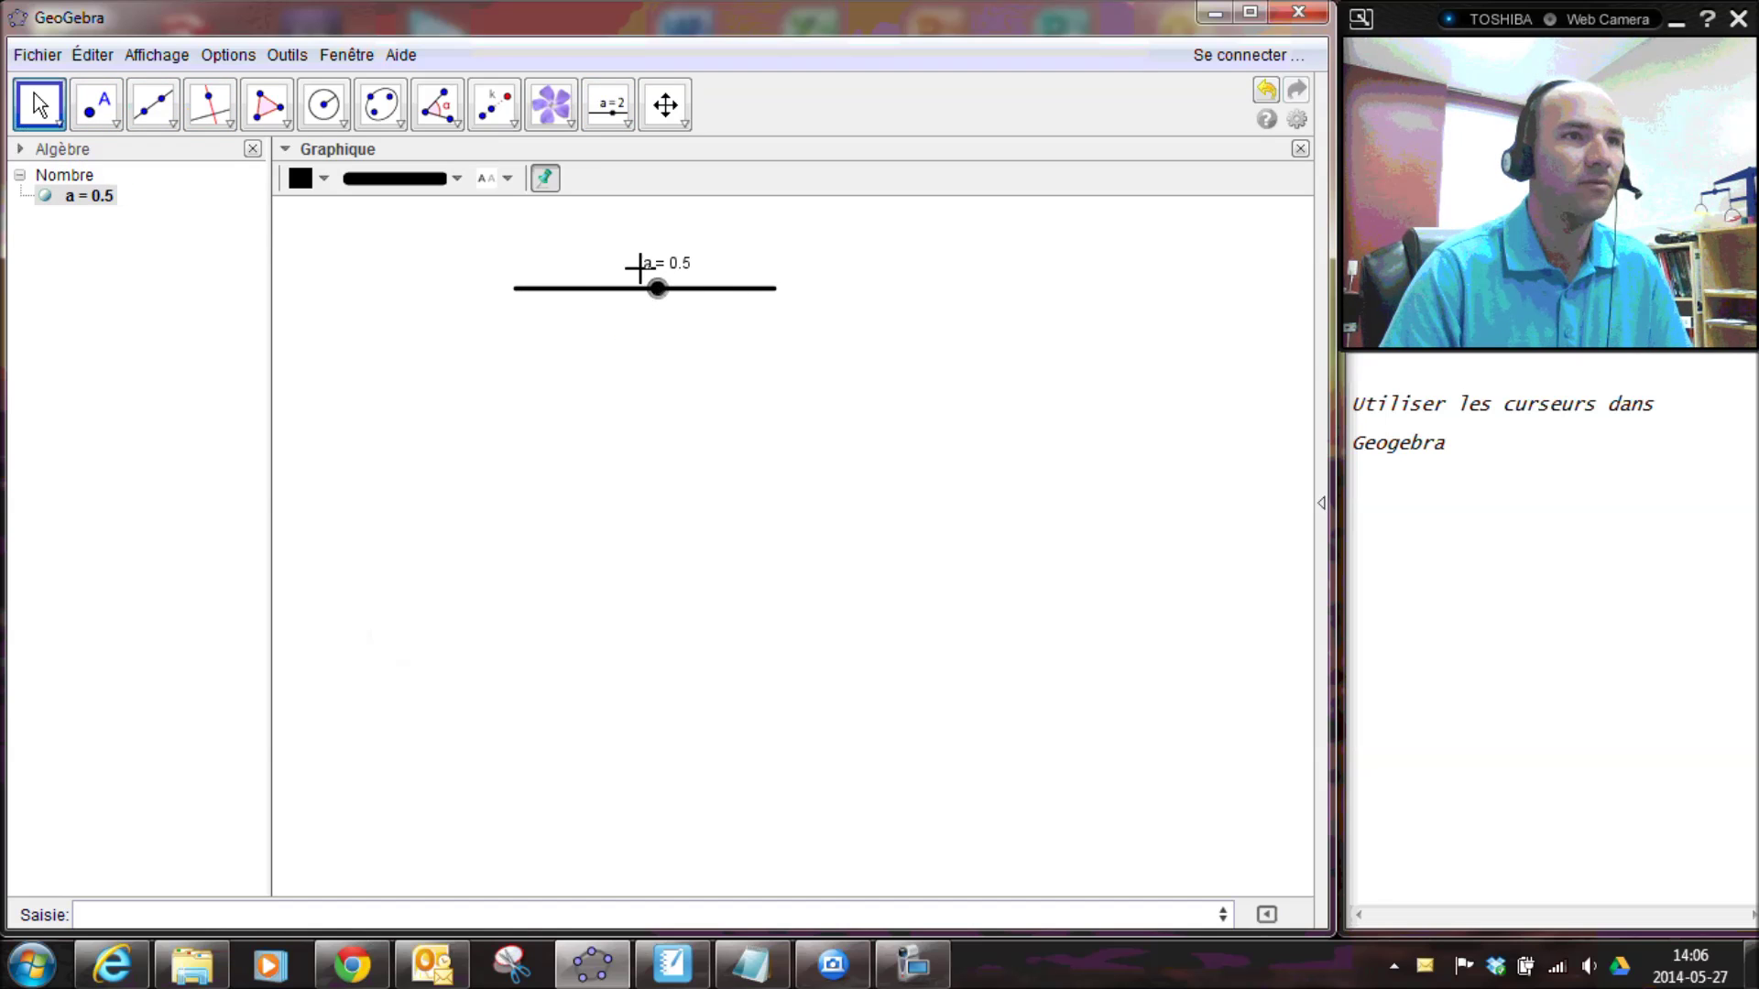
# Try to insert an image below slider a.
pyautogui.click(559, 114)
pyautogui.click(558, 114)
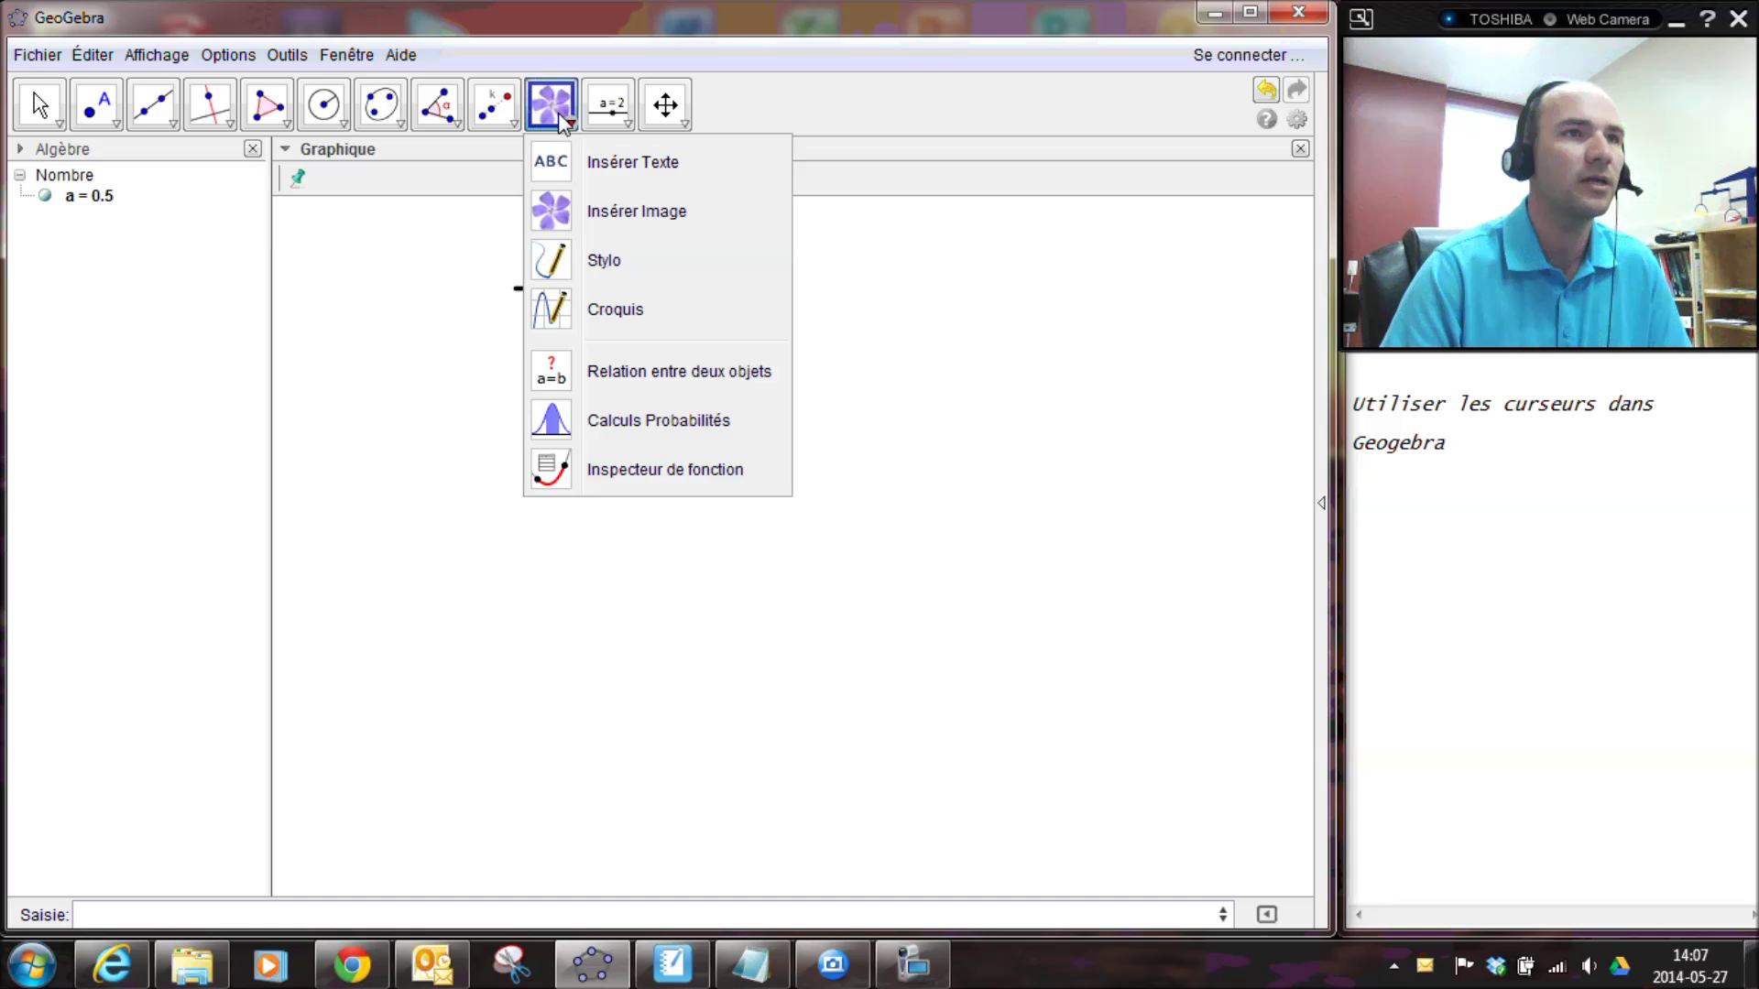
pyautogui.click(553, 210)
pyautogui.click(555, 457)
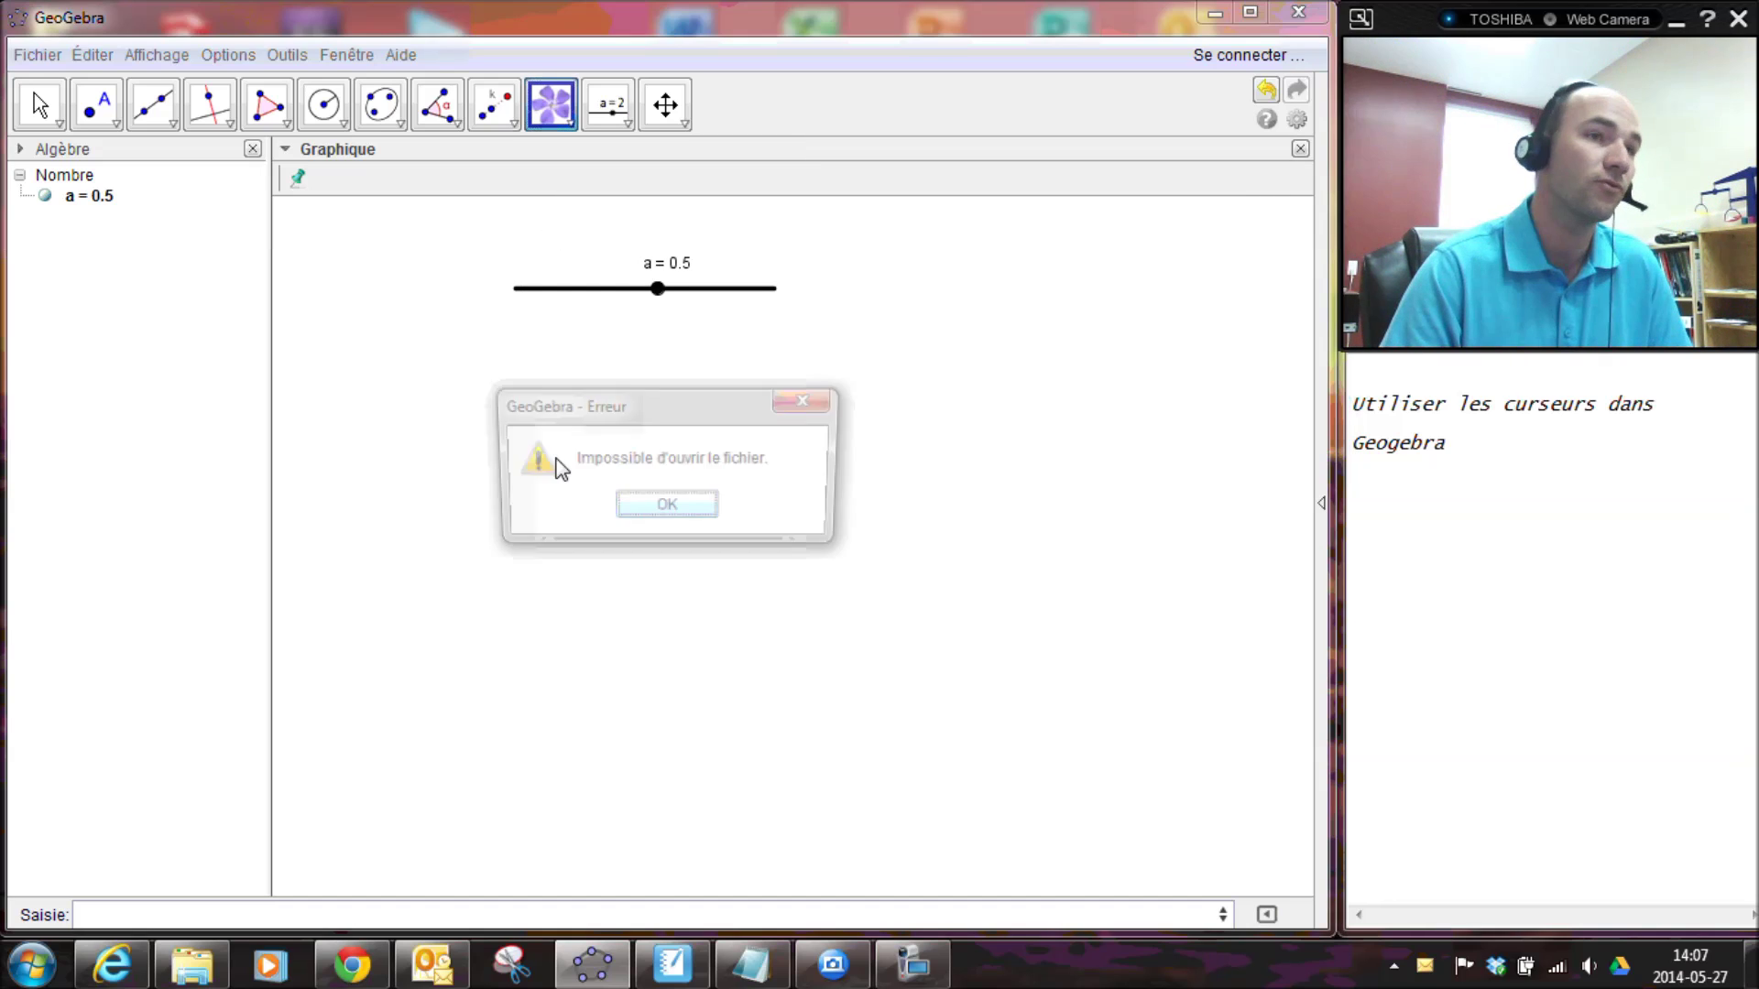
pyautogui.click(648, 500)
# Insert the image CH.png from the Images folder into the graphics view below slider a.
pyautogui.click(561, 117)
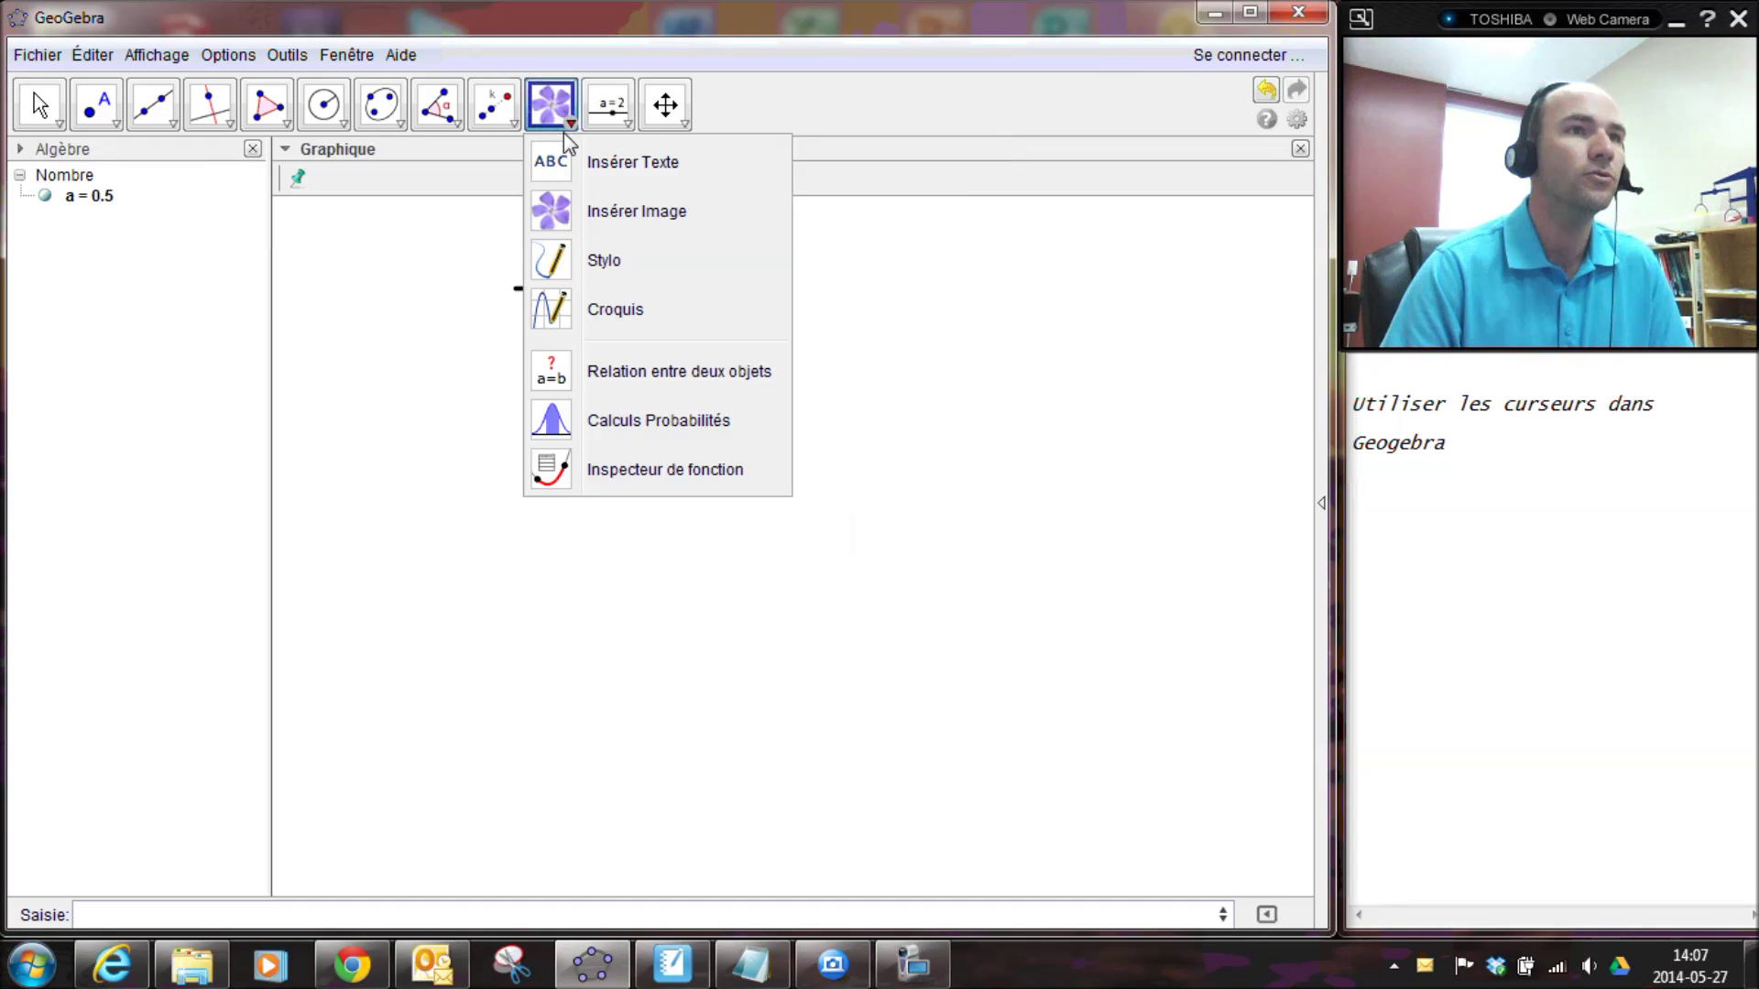
pyautogui.click(597, 225)
pyautogui.click(583, 499)
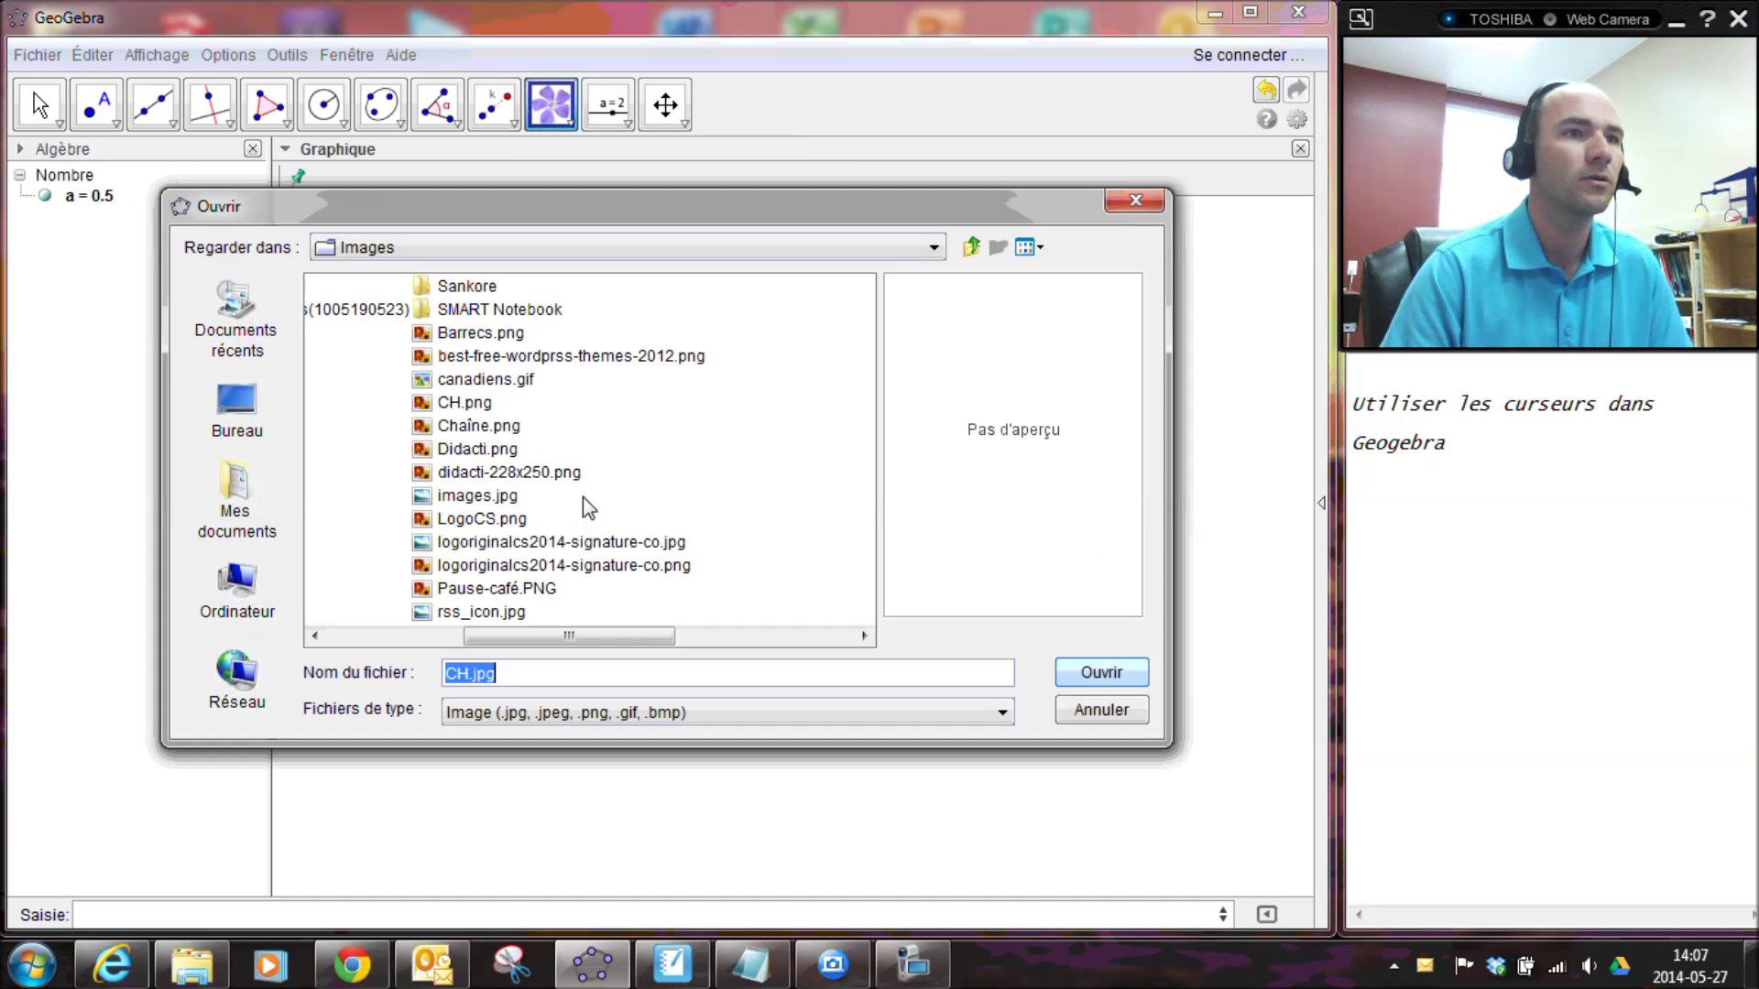
pyautogui.click(472, 403)
pyautogui.click(1111, 674)
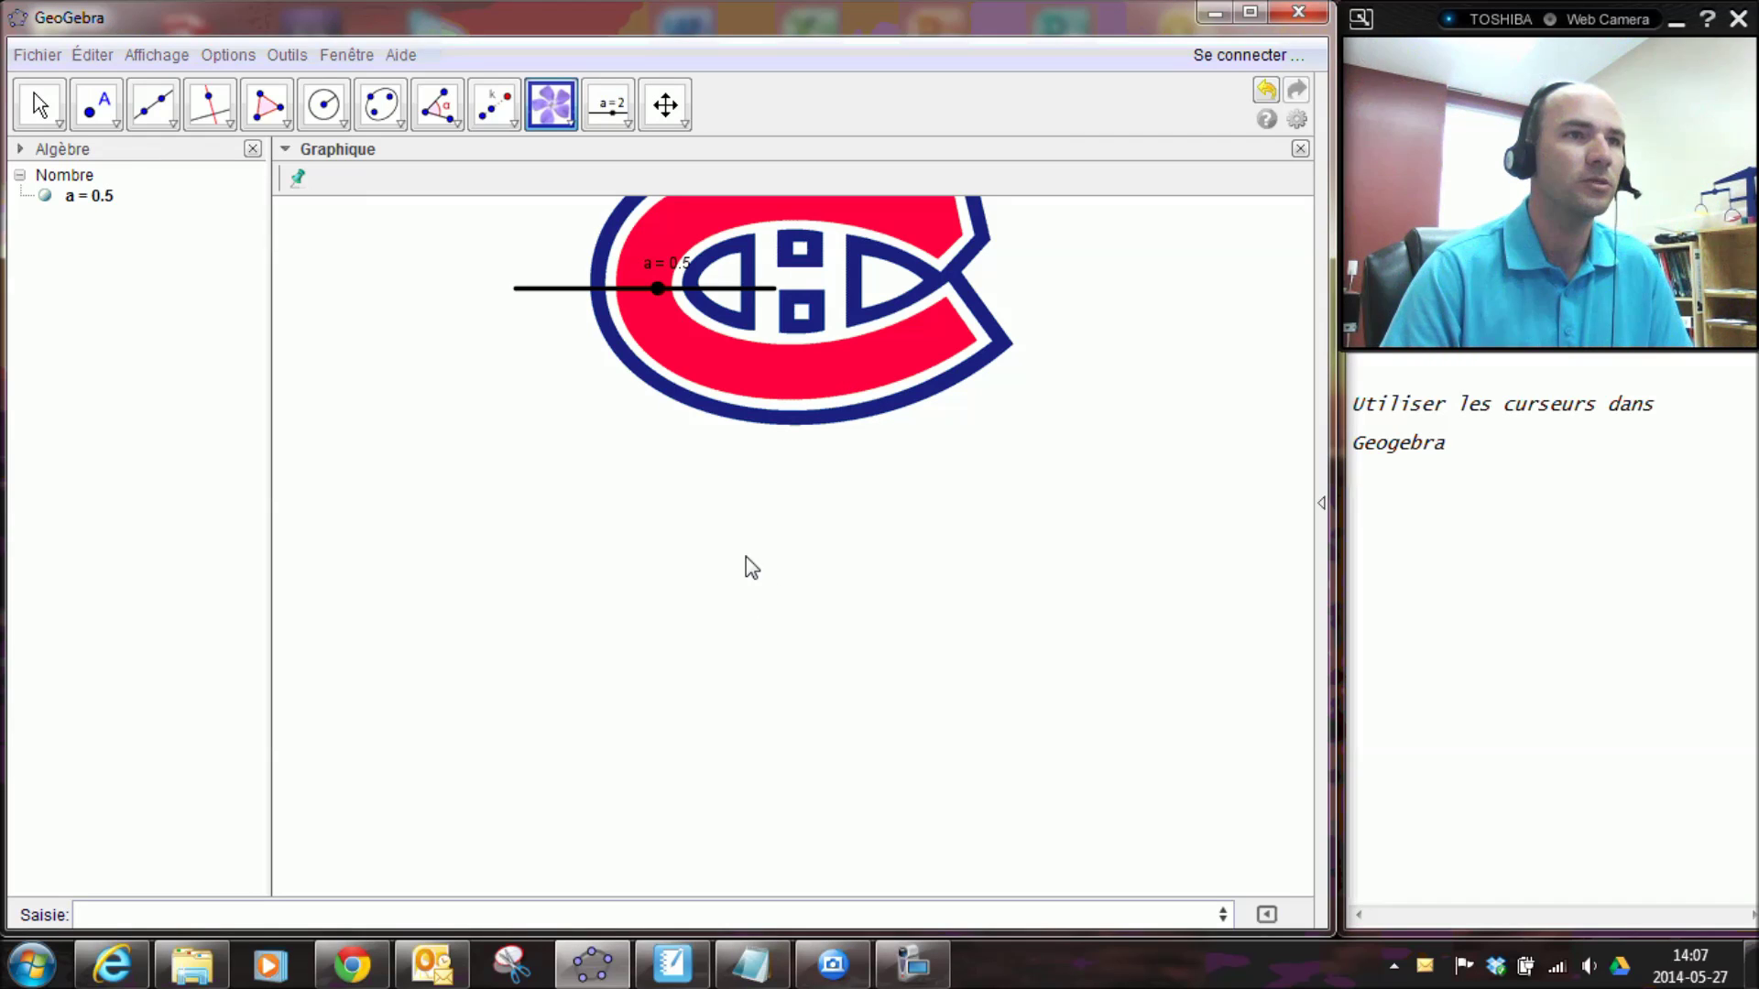
pyautogui.click(666, 506)
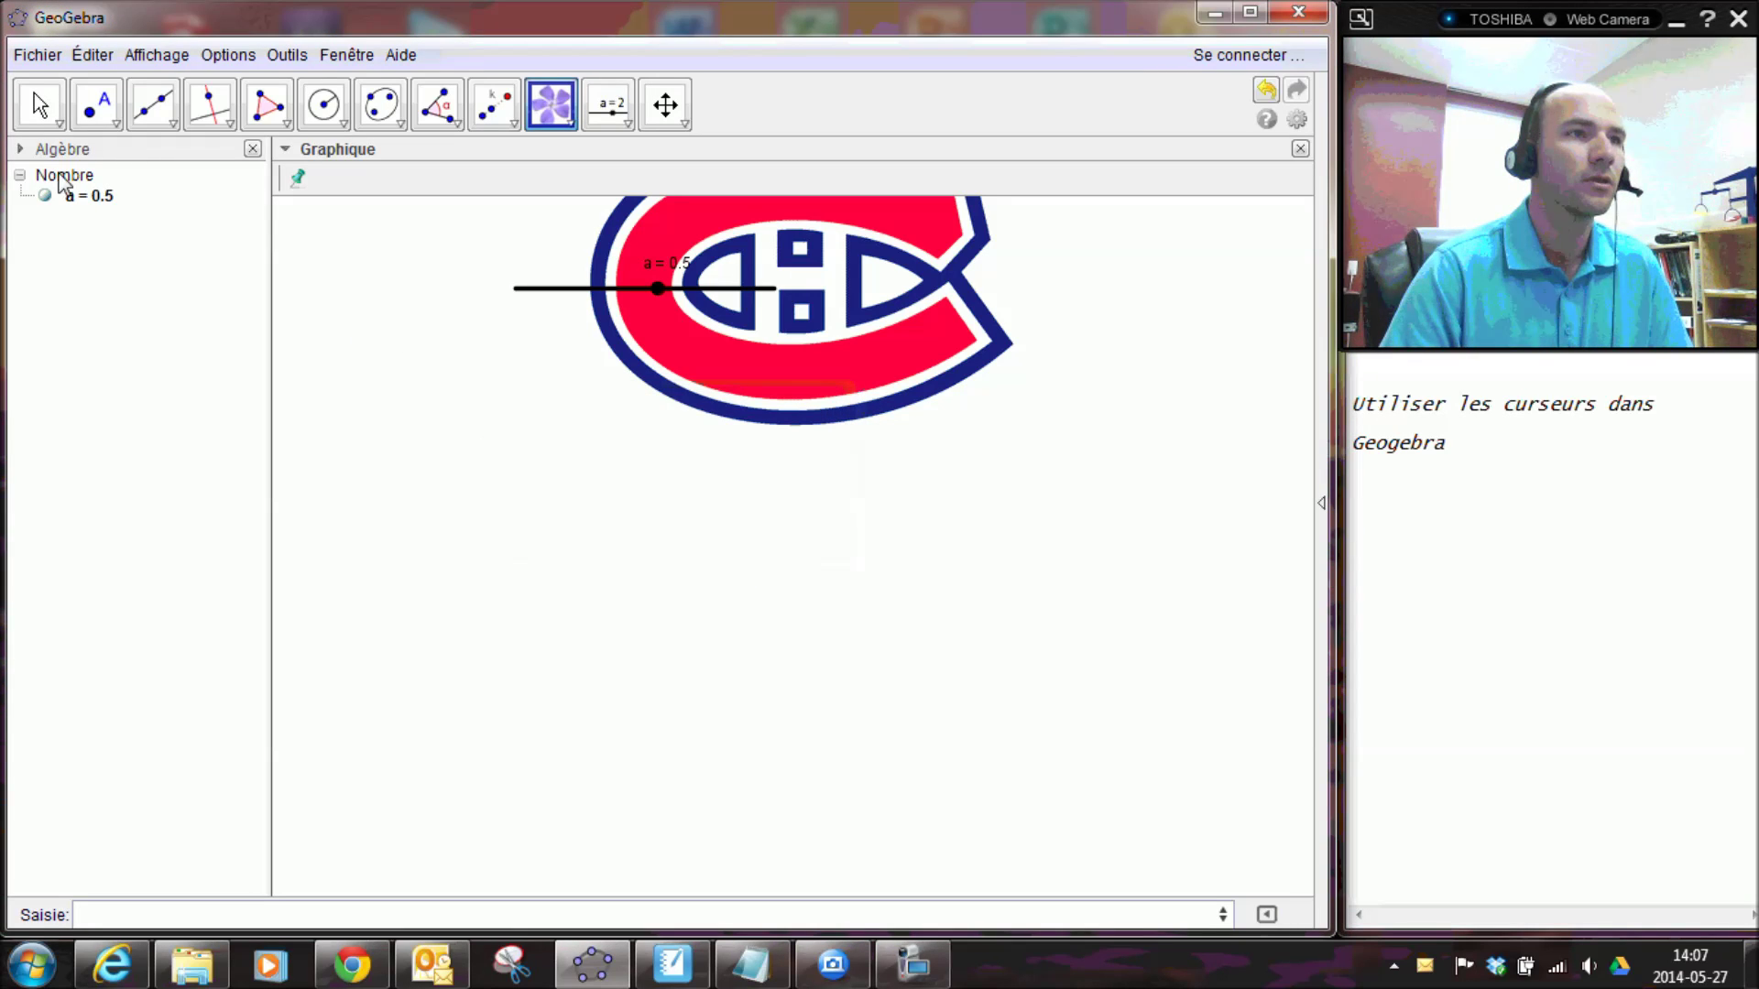
# Move the logo image clear of slider a and place a free point to its left at about (-236, -95).
pyautogui.click(39, 104)
pyautogui.moveTo(778, 346); pyautogui.dragTo(957, 609)
pyautogui.click(99, 107)
pyautogui.click(457, 529)
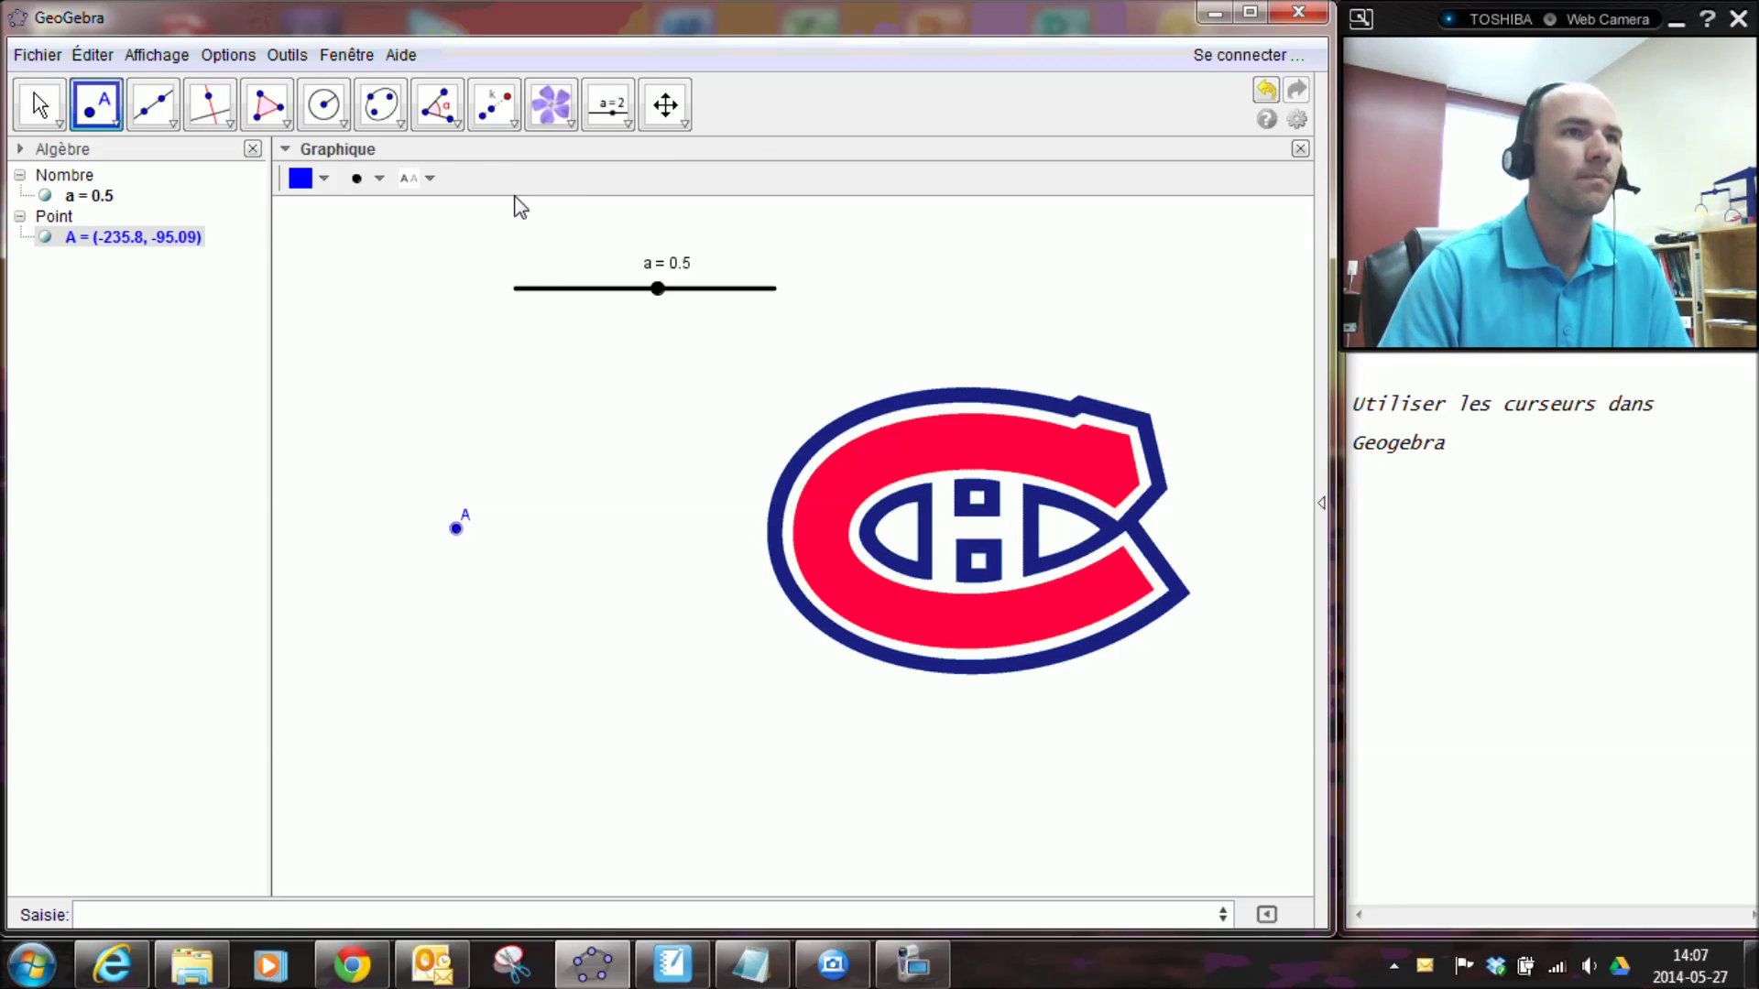
# Dilate the logo image from point A with the factor a.
pyautogui.click(493, 112)
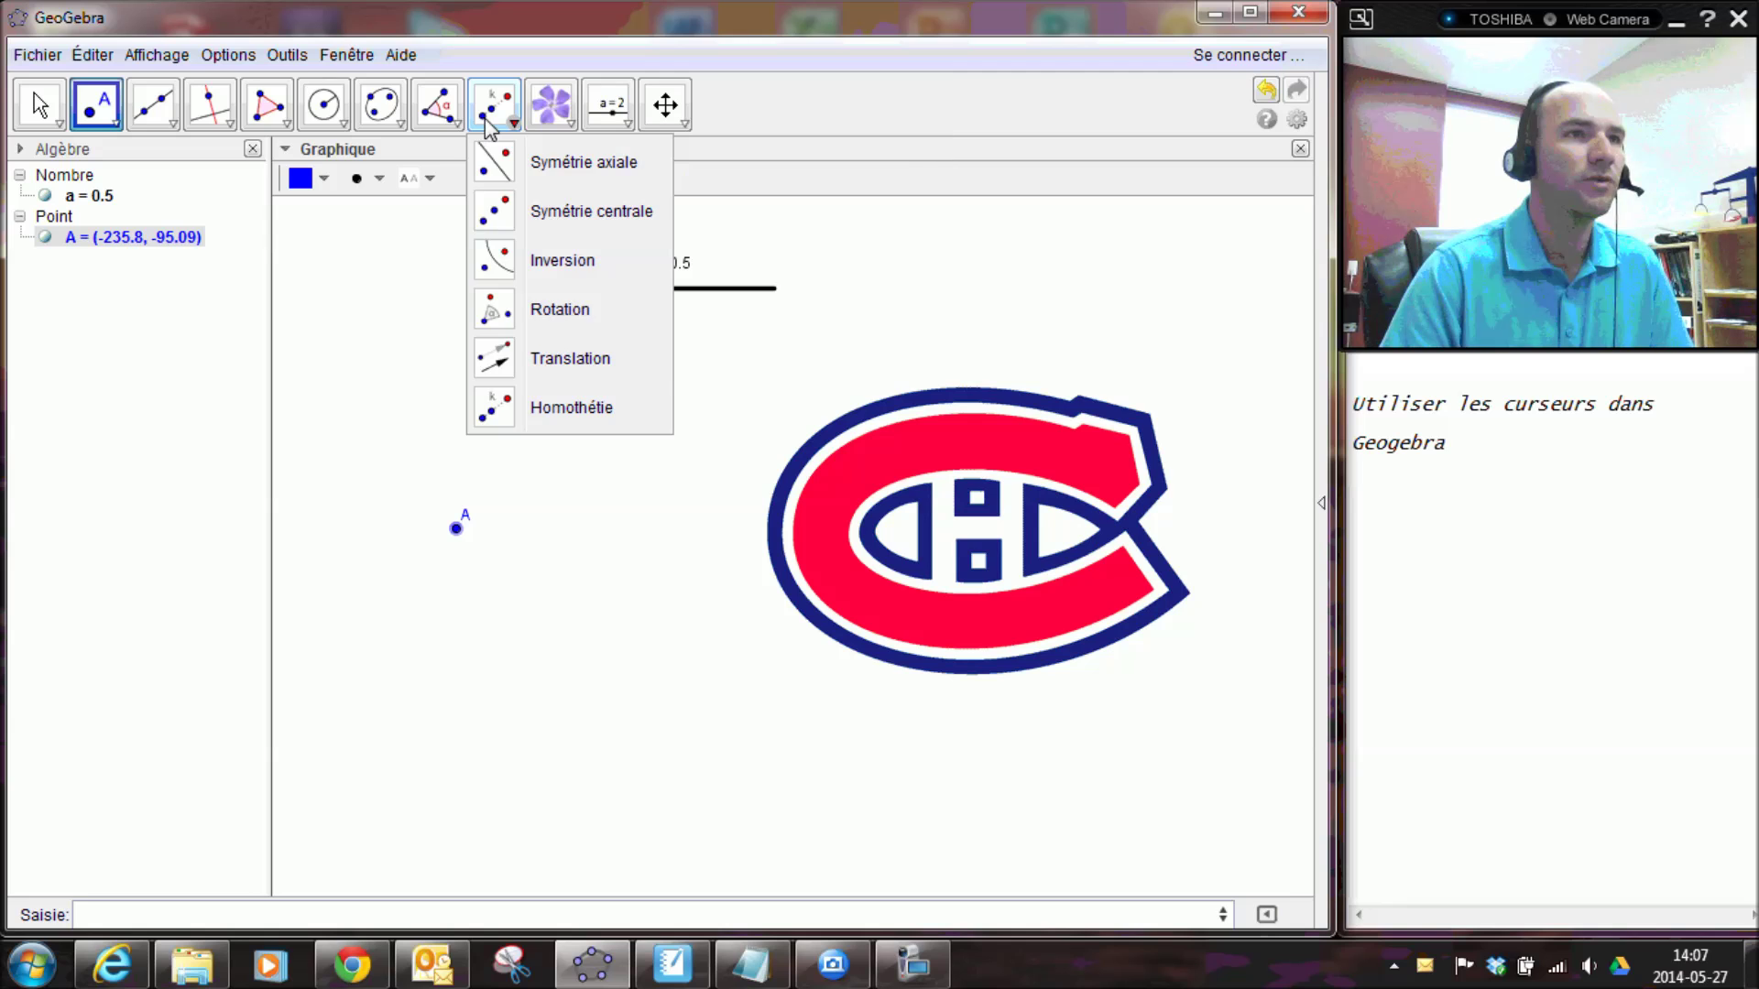
pyautogui.click(509, 402)
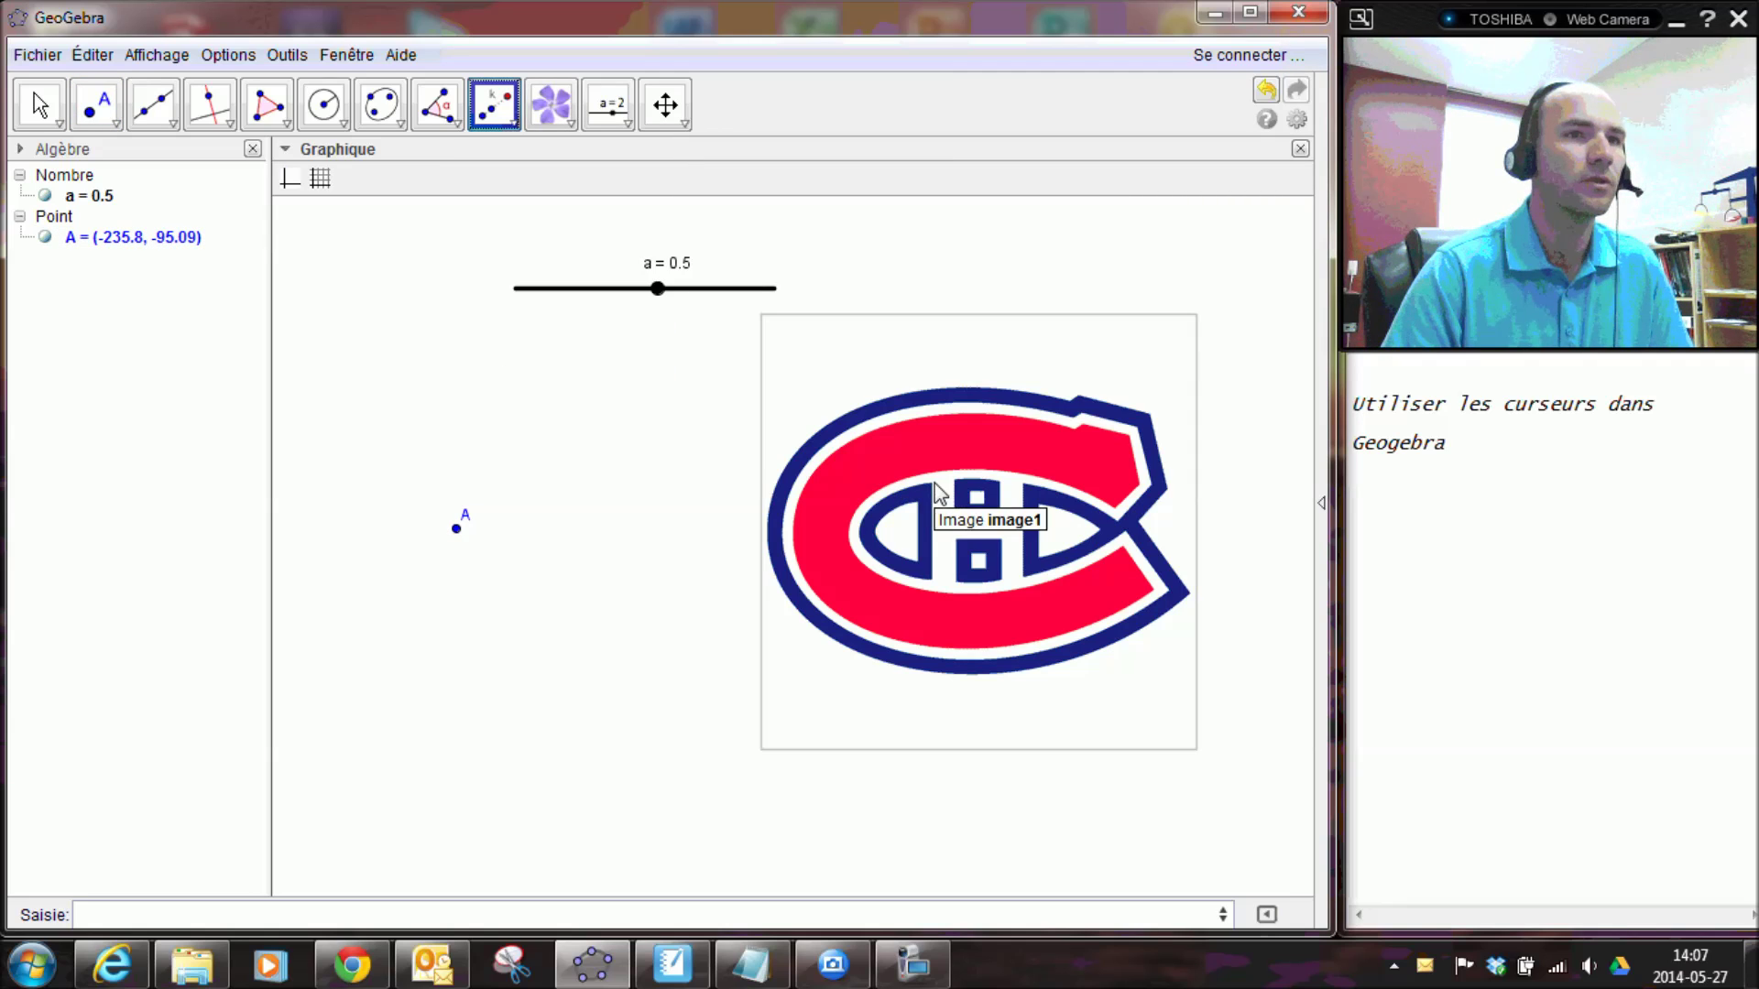
pyautogui.click(459, 530)
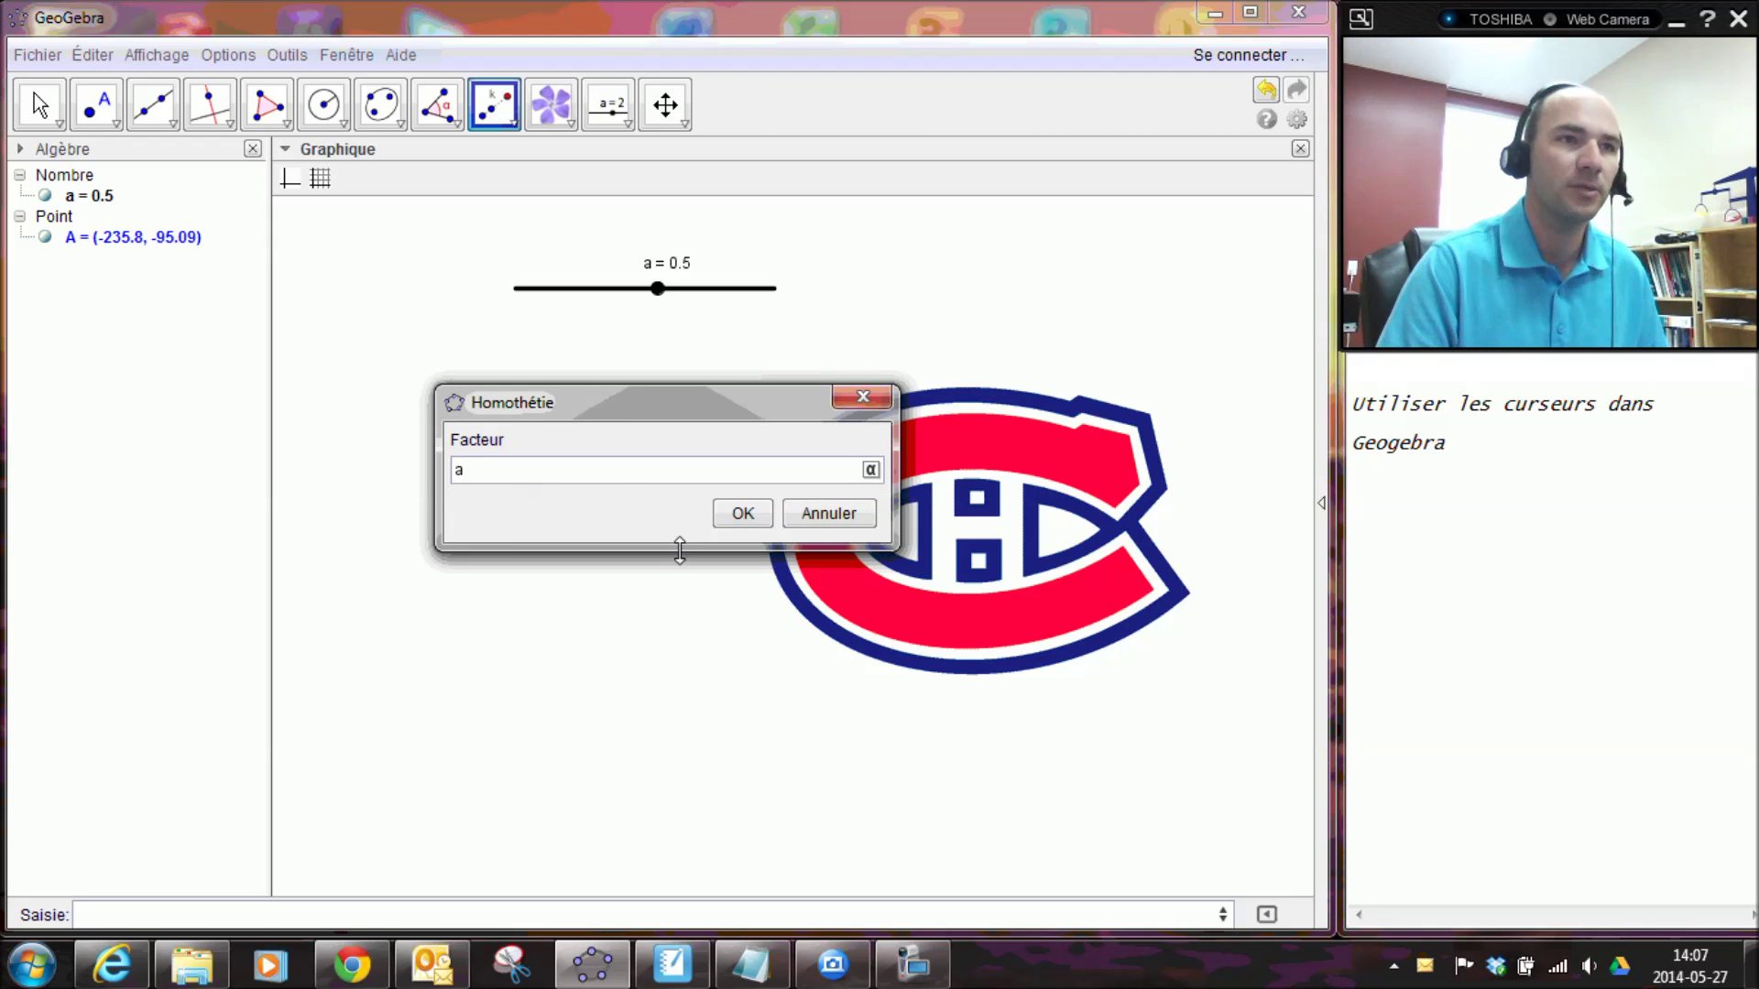
pyautogui.click(768, 511)
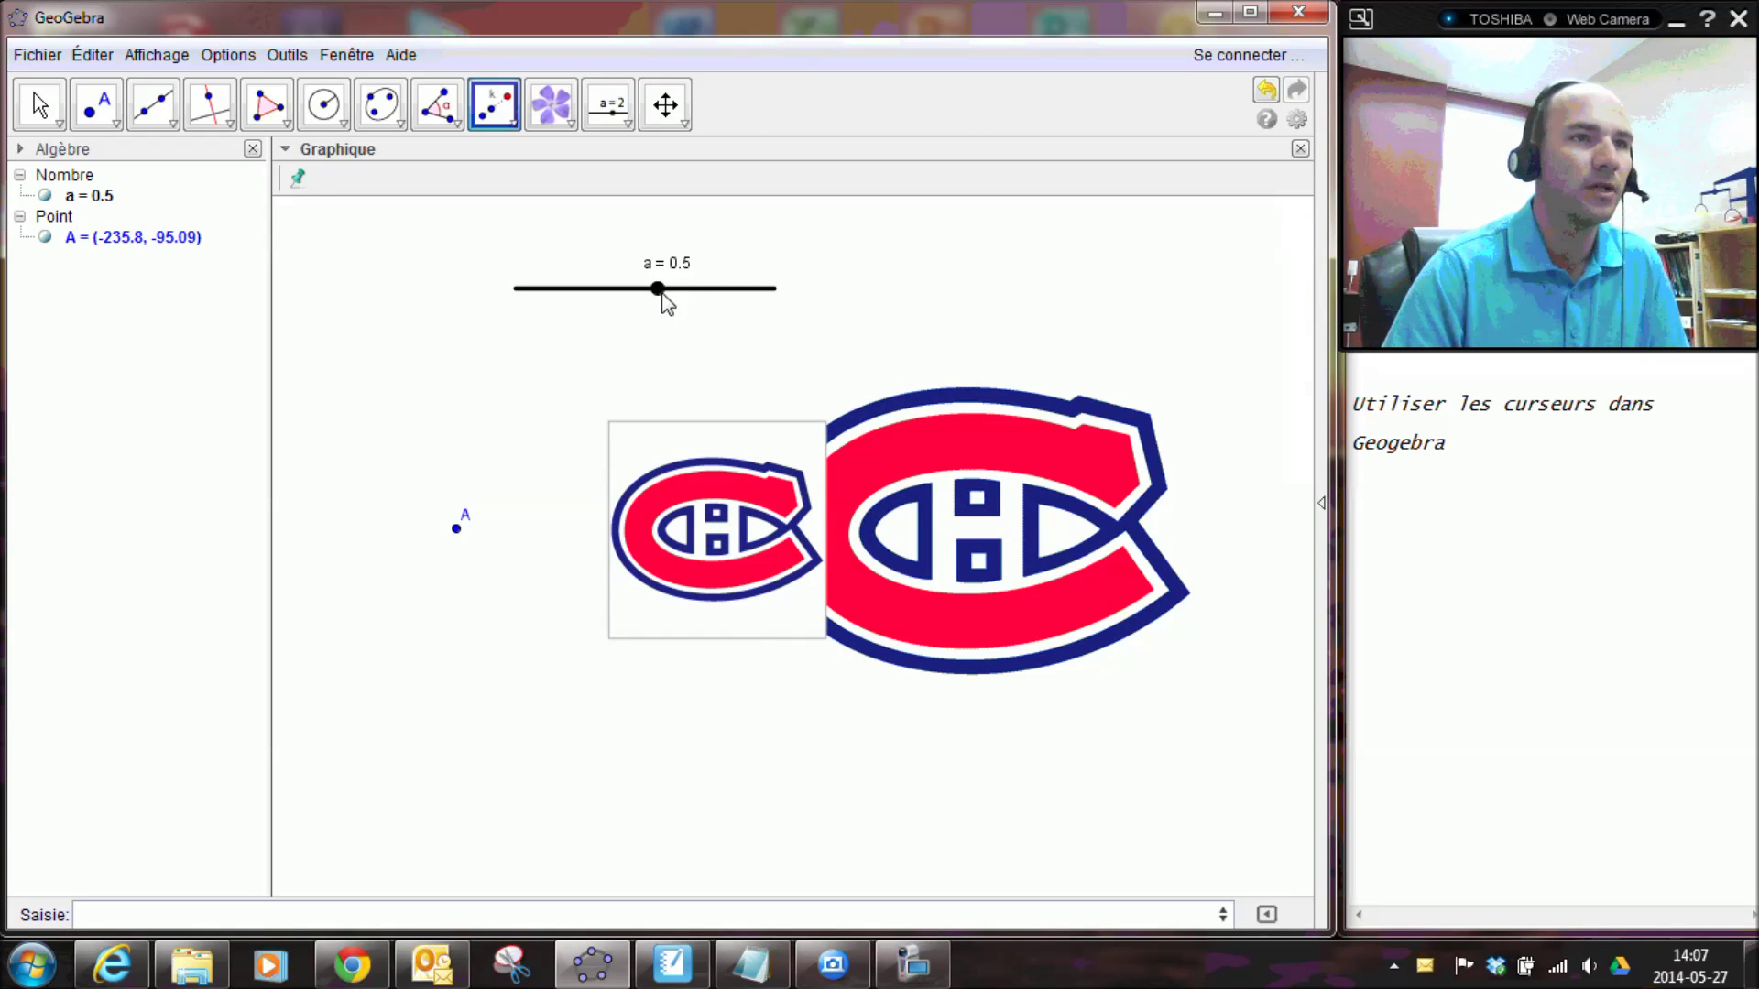
# Lower slider a to 0.25 and on to 0 to shrink the dilated logo, and narrow the Algebra view.
pyautogui.click(40, 108)
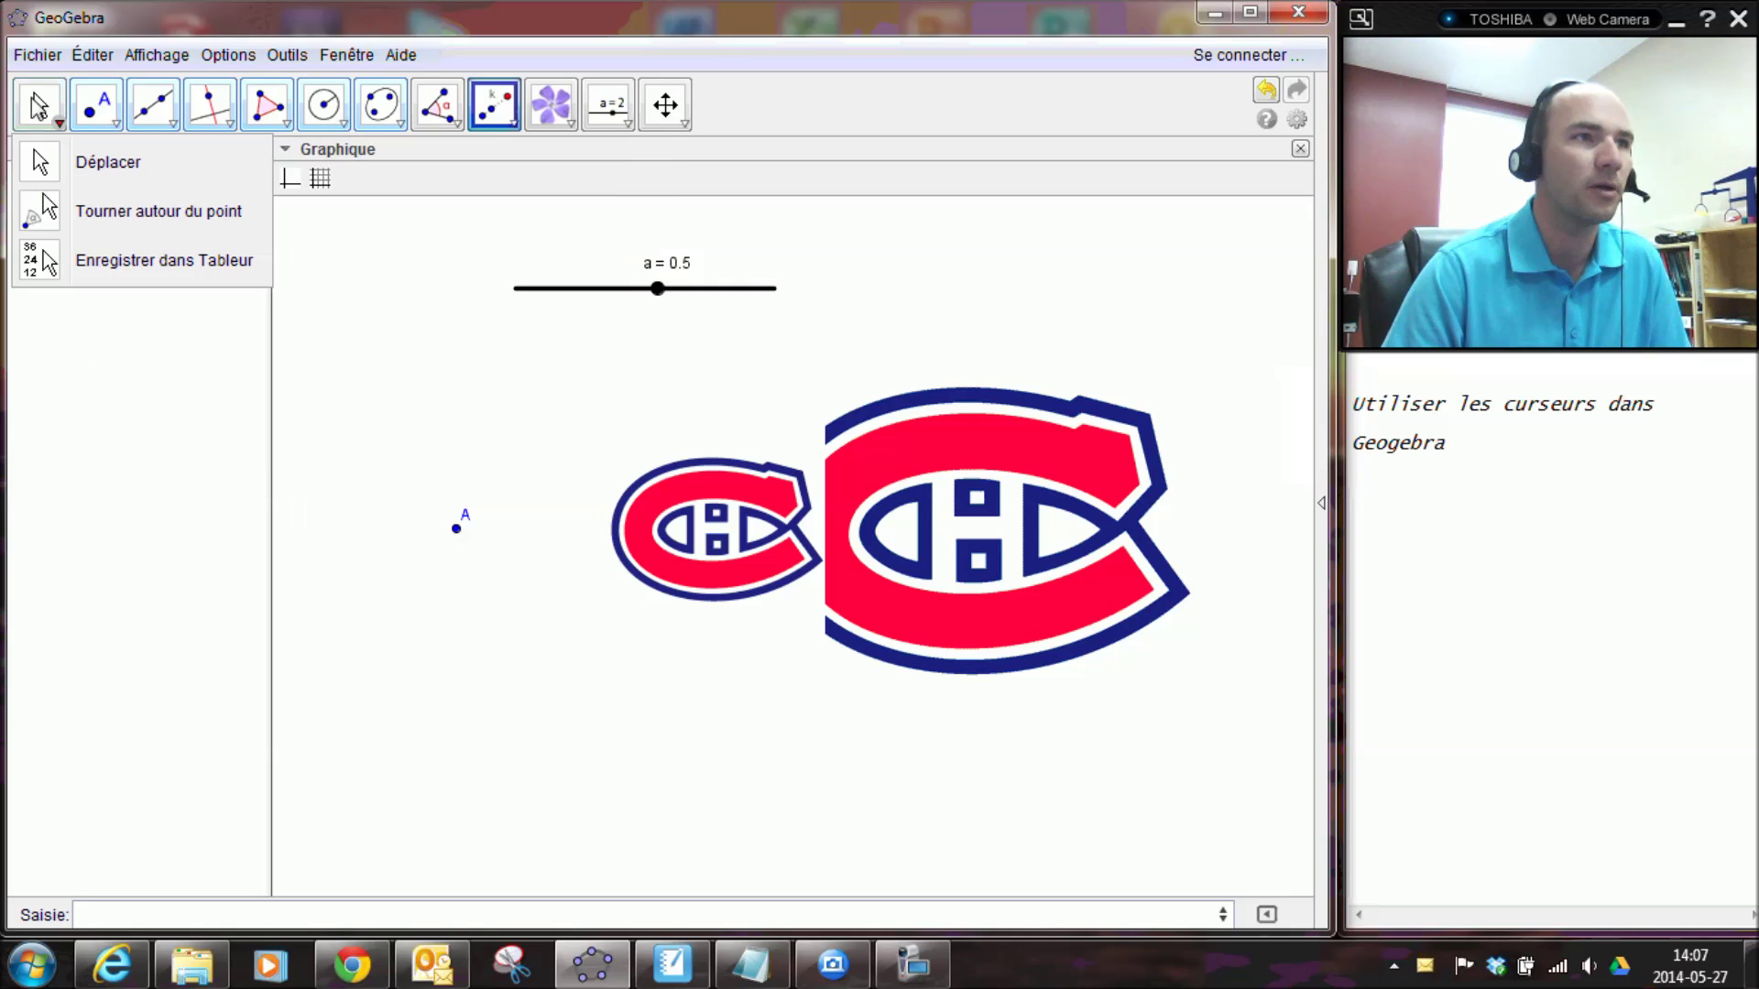
pyautogui.click(108, 162)
pyautogui.moveTo(658, 288); pyautogui.dragTo(652, 291)
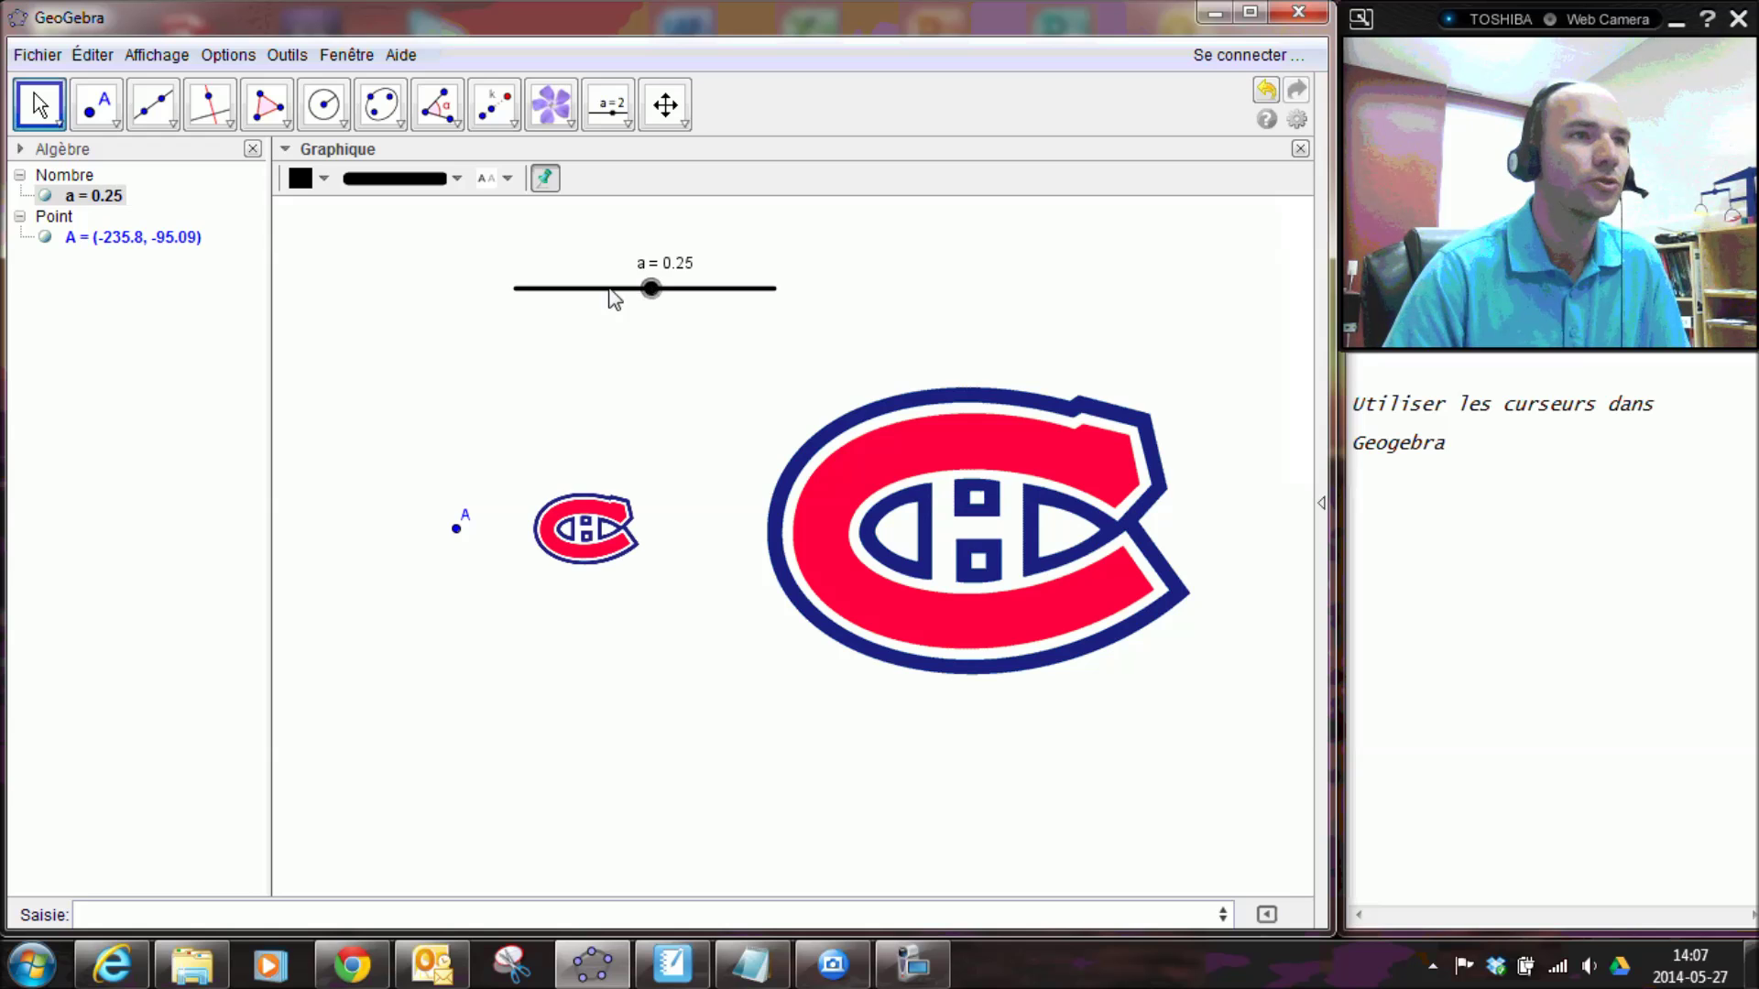
pyautogui.moveTo(271, 299); pyautogui.dragTo(100, 311)
pyautogui.moveTo(519, 291)
pyautogui.mouseDown()
pyautogui.moveTo(491, 293)
pyautogui.moveTo(514, 293)
pyautogui.mouseUp()
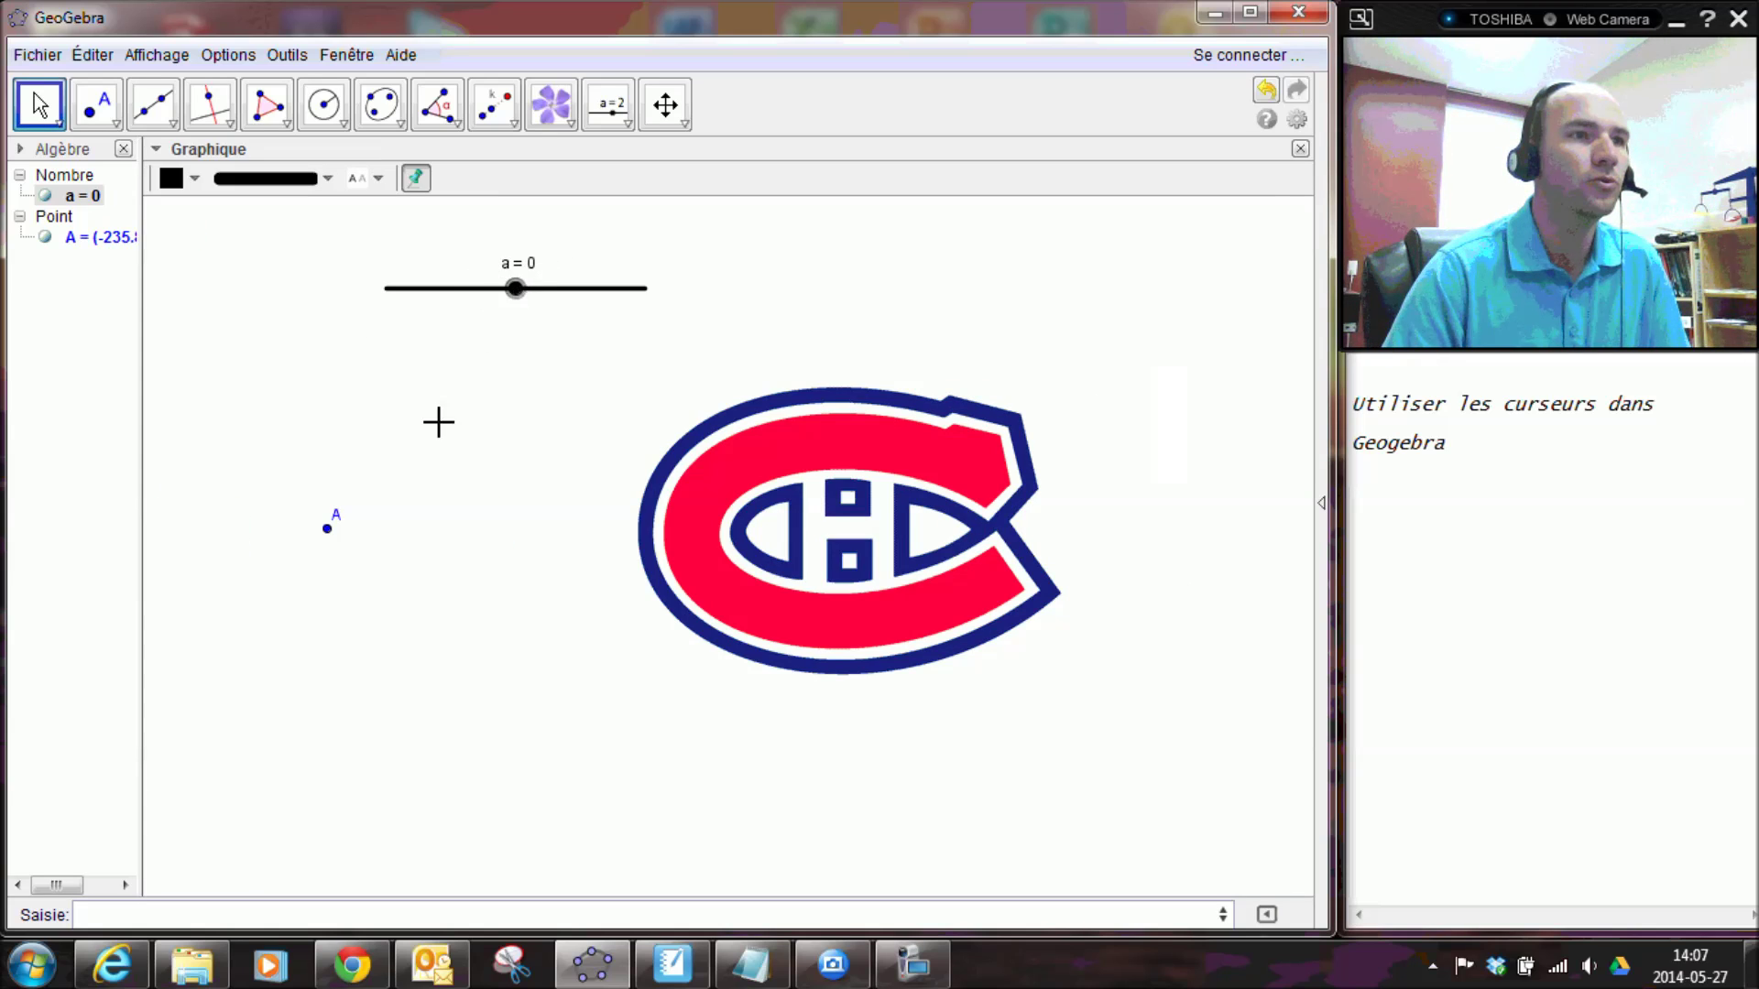
# Move point A toward the original logo and increase slider a to enlarge the dilated copy.
pyautogui.click(328, 530)
pyautogui.moveTo(328, 531); pyautogui.dragTo(483, 528)
pyautogui.moveTo(514, 292)
pyautogui.mouseDown()
pyautogui.moveTo(553, 293)
pyautogui.moveTo(489, 293)
pyautogui.moveTo(580, 293)
pyautogui.moveTo(483, 293)
pyautogui.moveTo(536, 296)
pyautogui.mouseUp()
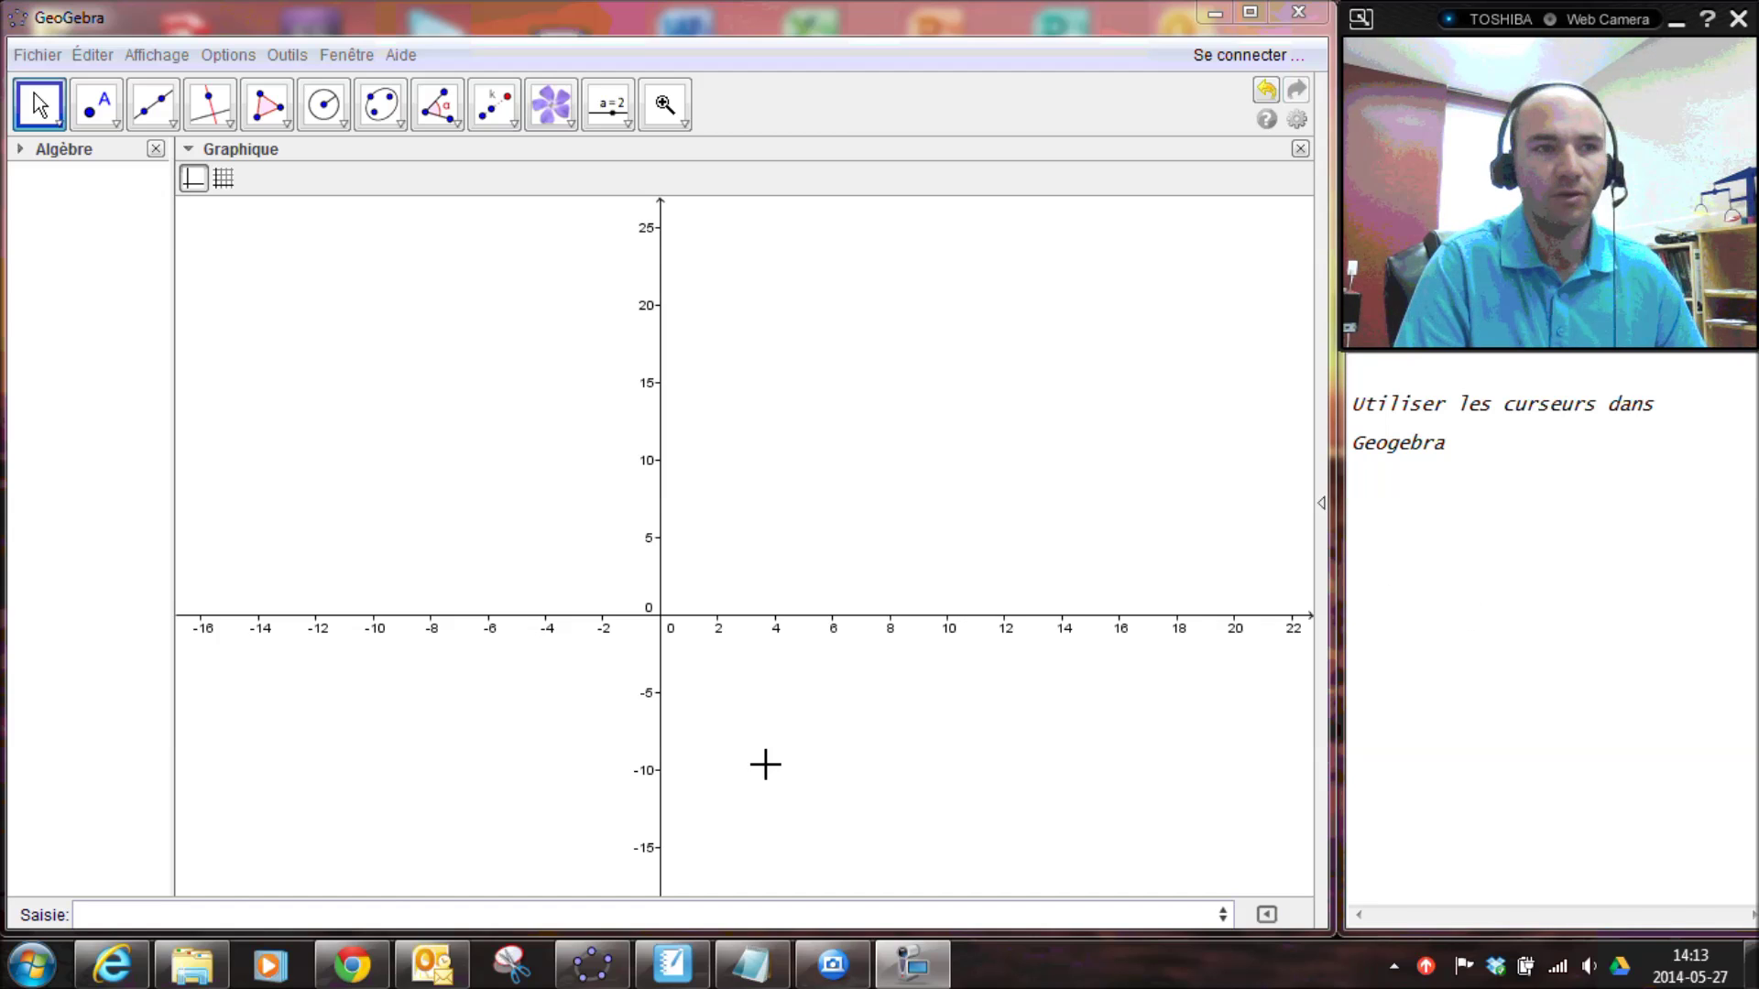
# Define the function f(x)=3*x+2 on the empty axes.
pyautogui.click(382, 915)
pyautogui.write('f(x)=3*x+2')
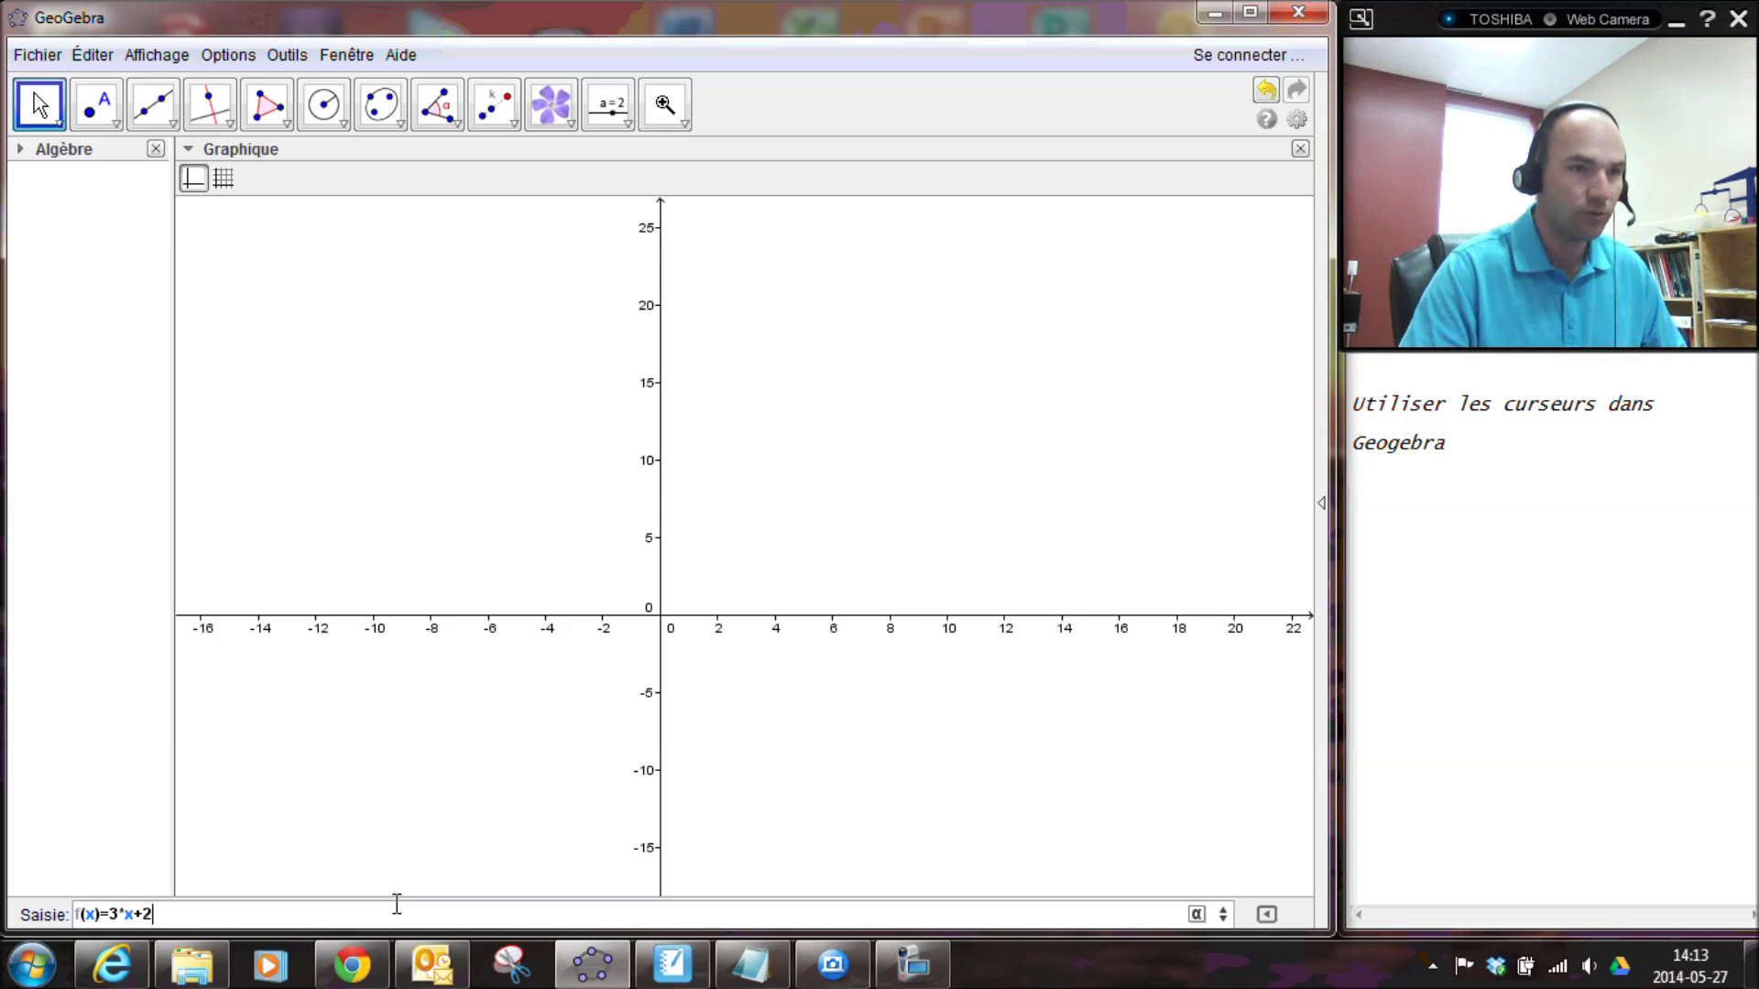
pyautogui.press('Return')
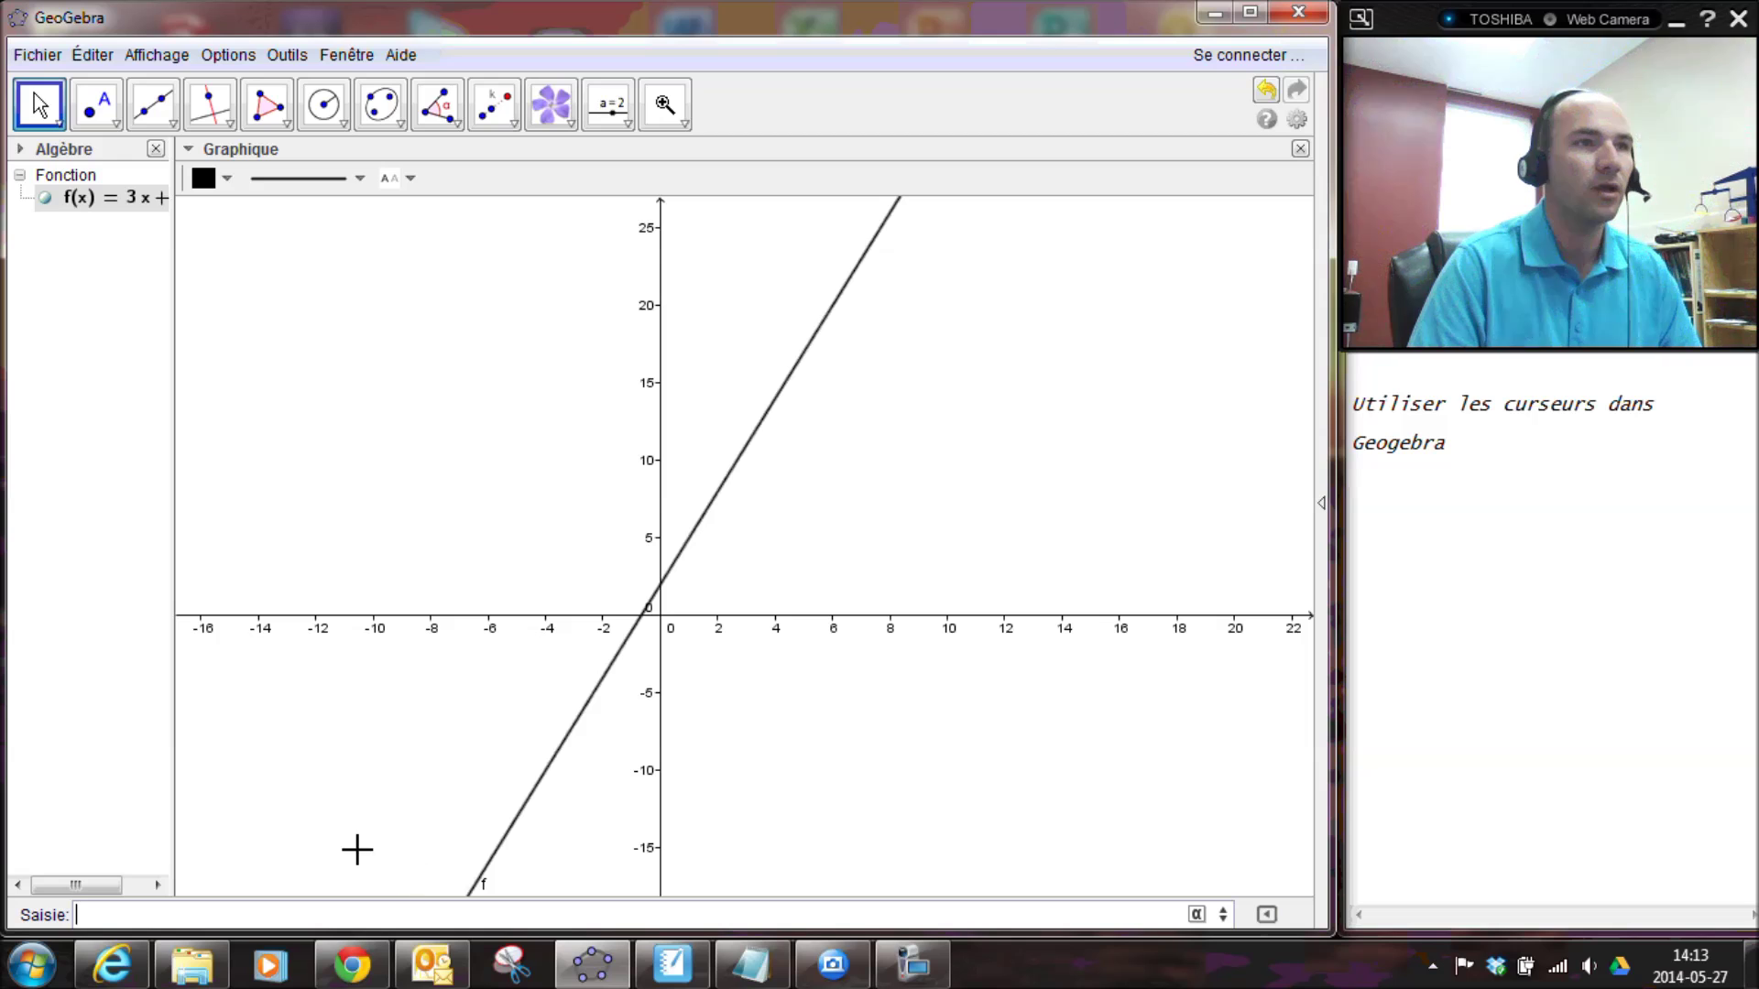
# Create a number slider a in the second quadrant, ranging from -10 to 10 with increment 0.1, and set it to -2.
pyautogui.click(610, 114)
pyautogui.click(608, 165)
pyautogui.click(379, 304)
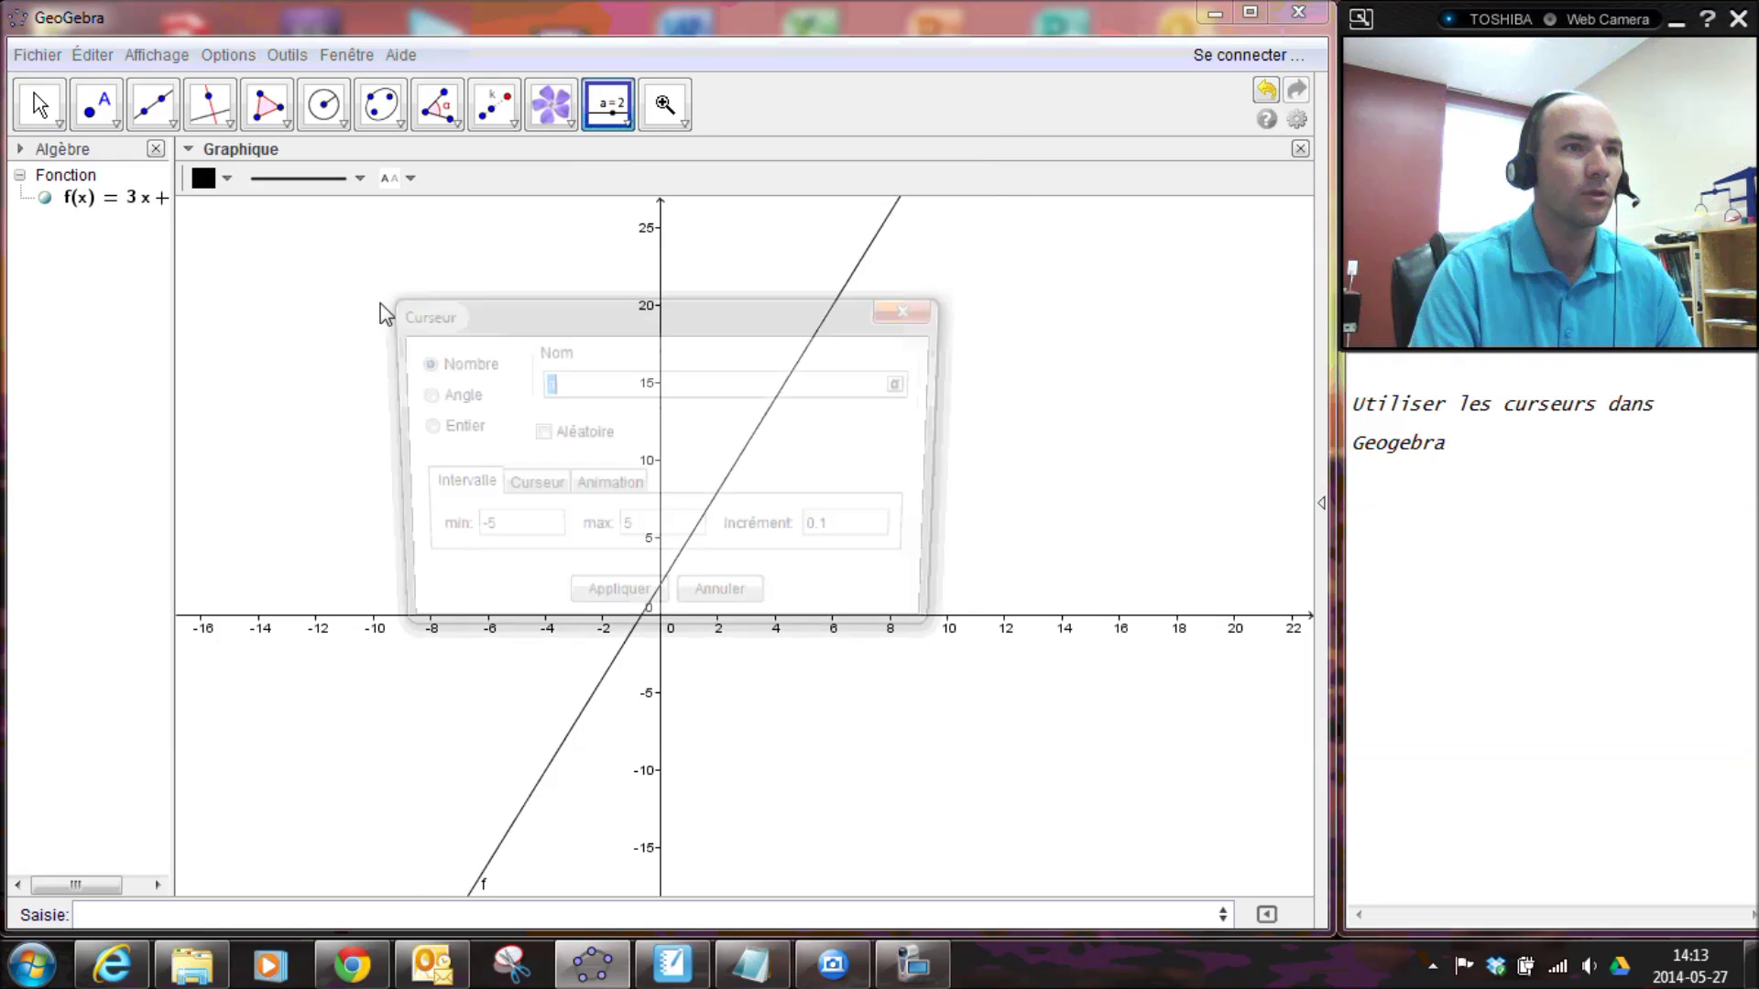
pyautogui.click(475, 535)
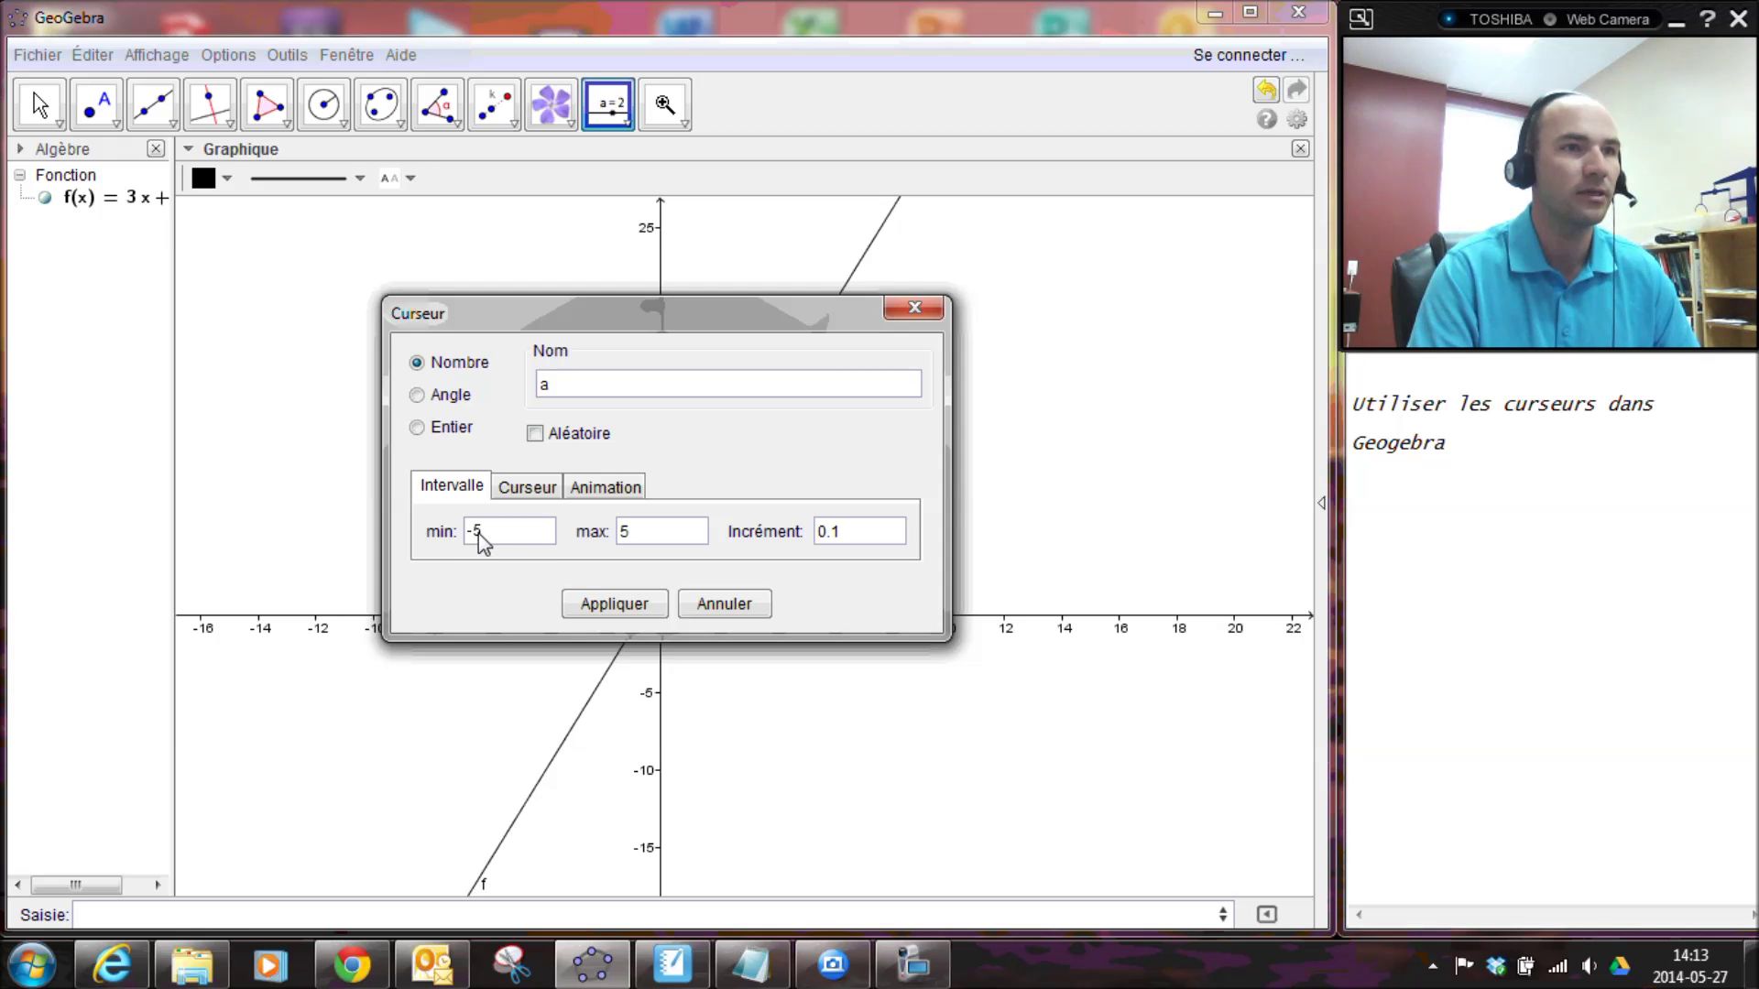
pyautogui.press('BackSpace')
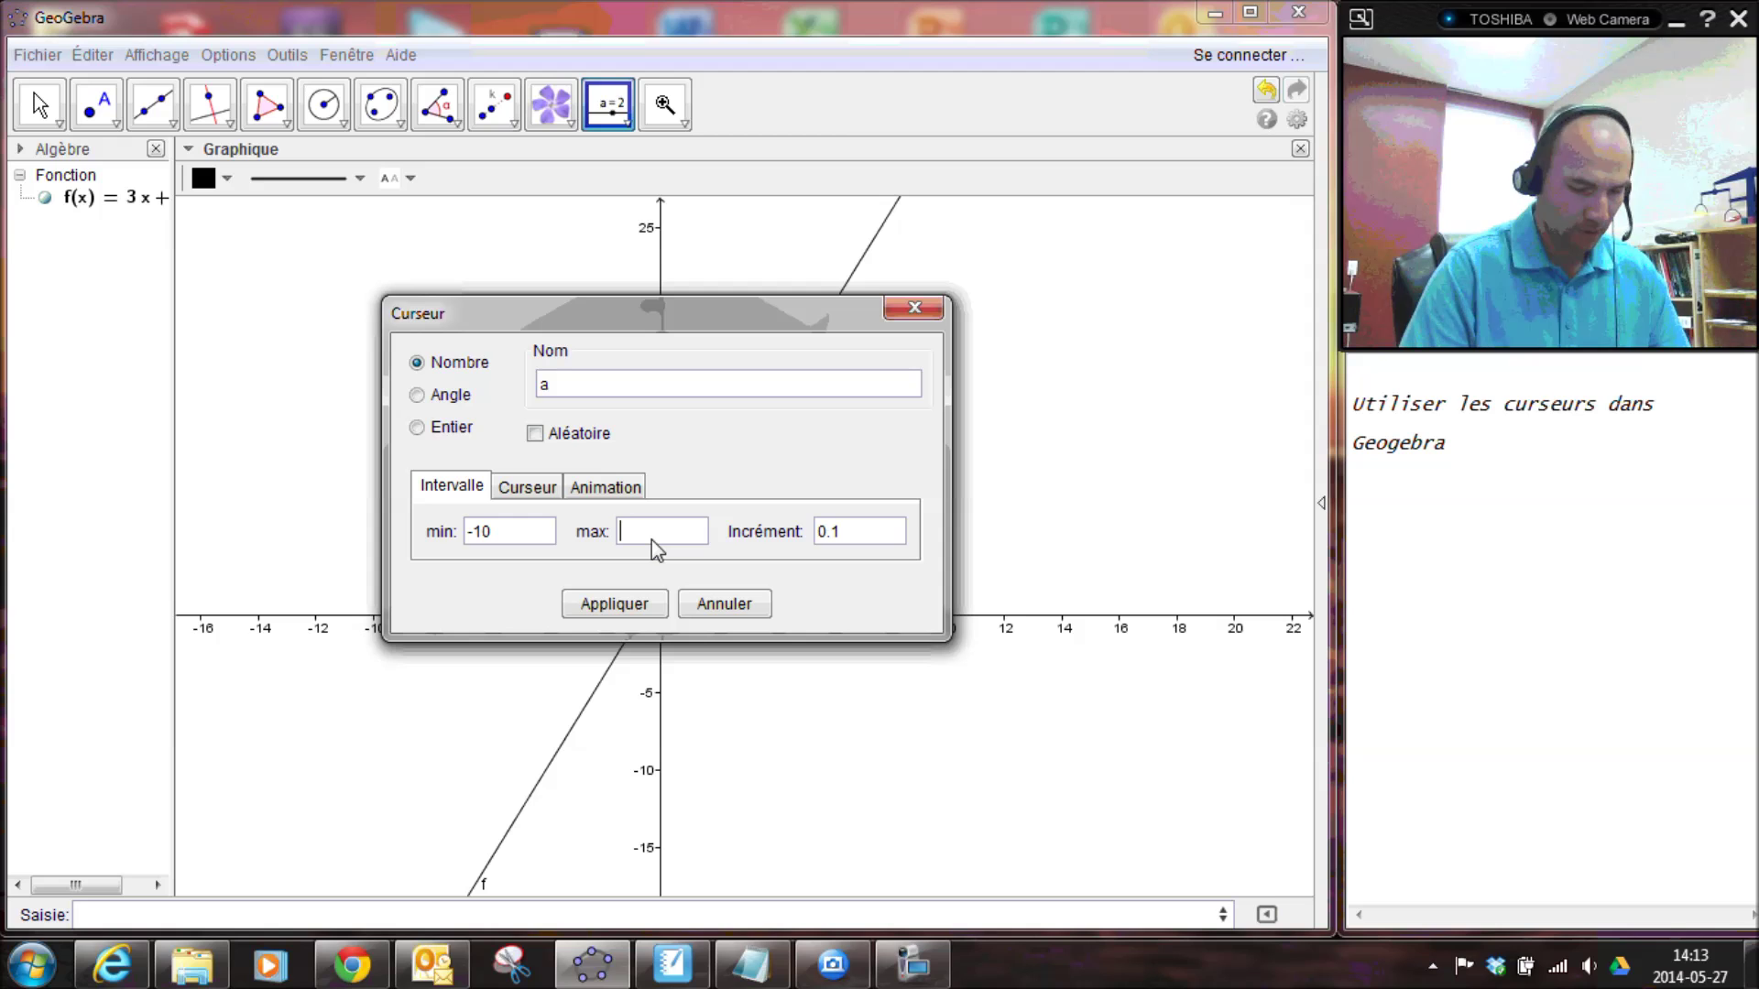
pyautogui.click(612, 603)
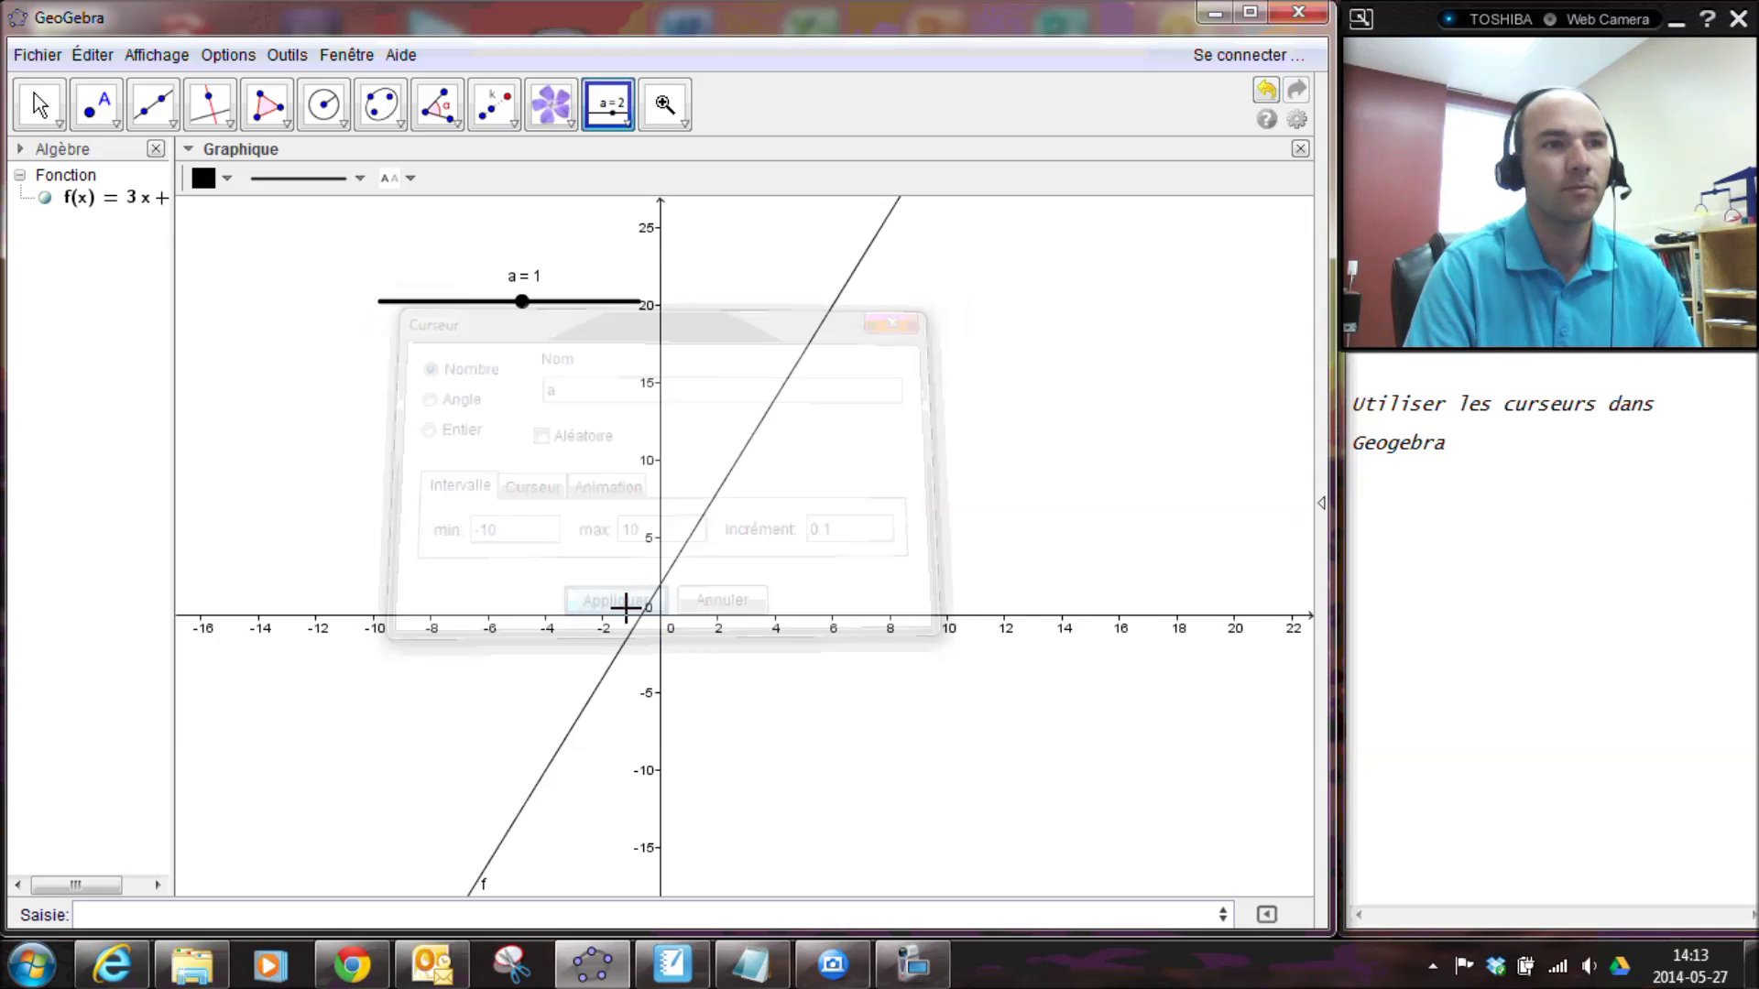
pyautogui.click(39, 104)
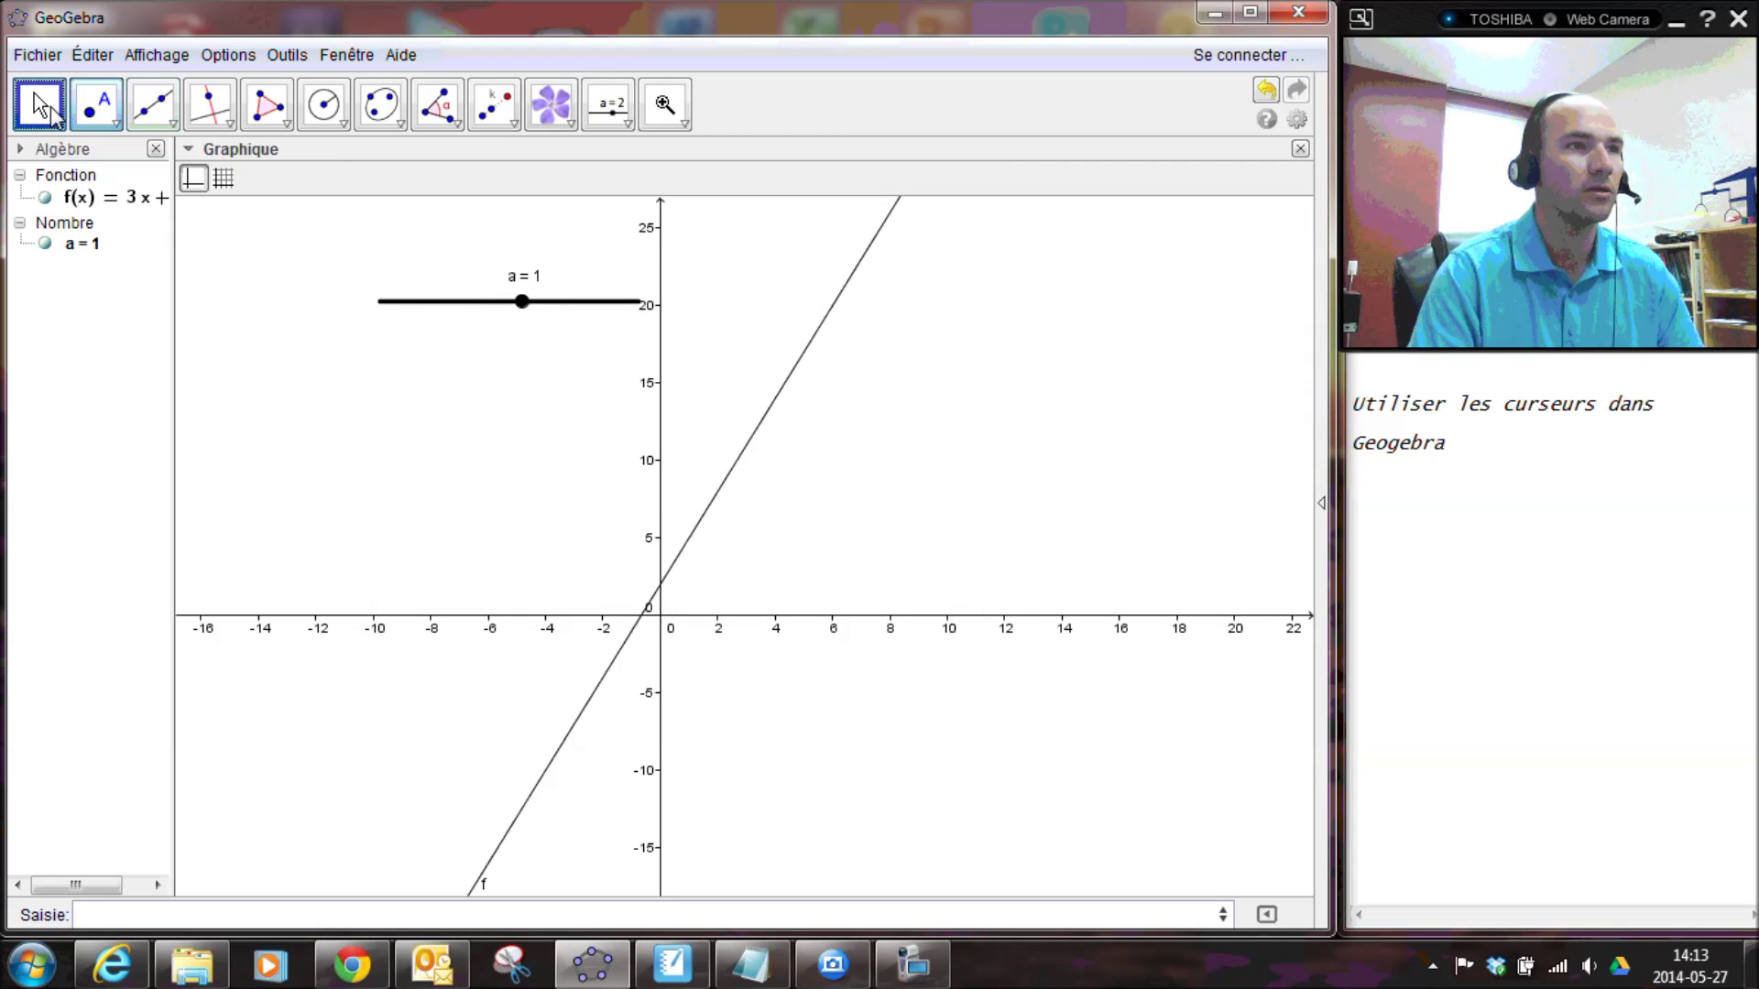
pyautogui.moveTo(521, 304); pyautogui.dragTo(483, 304)
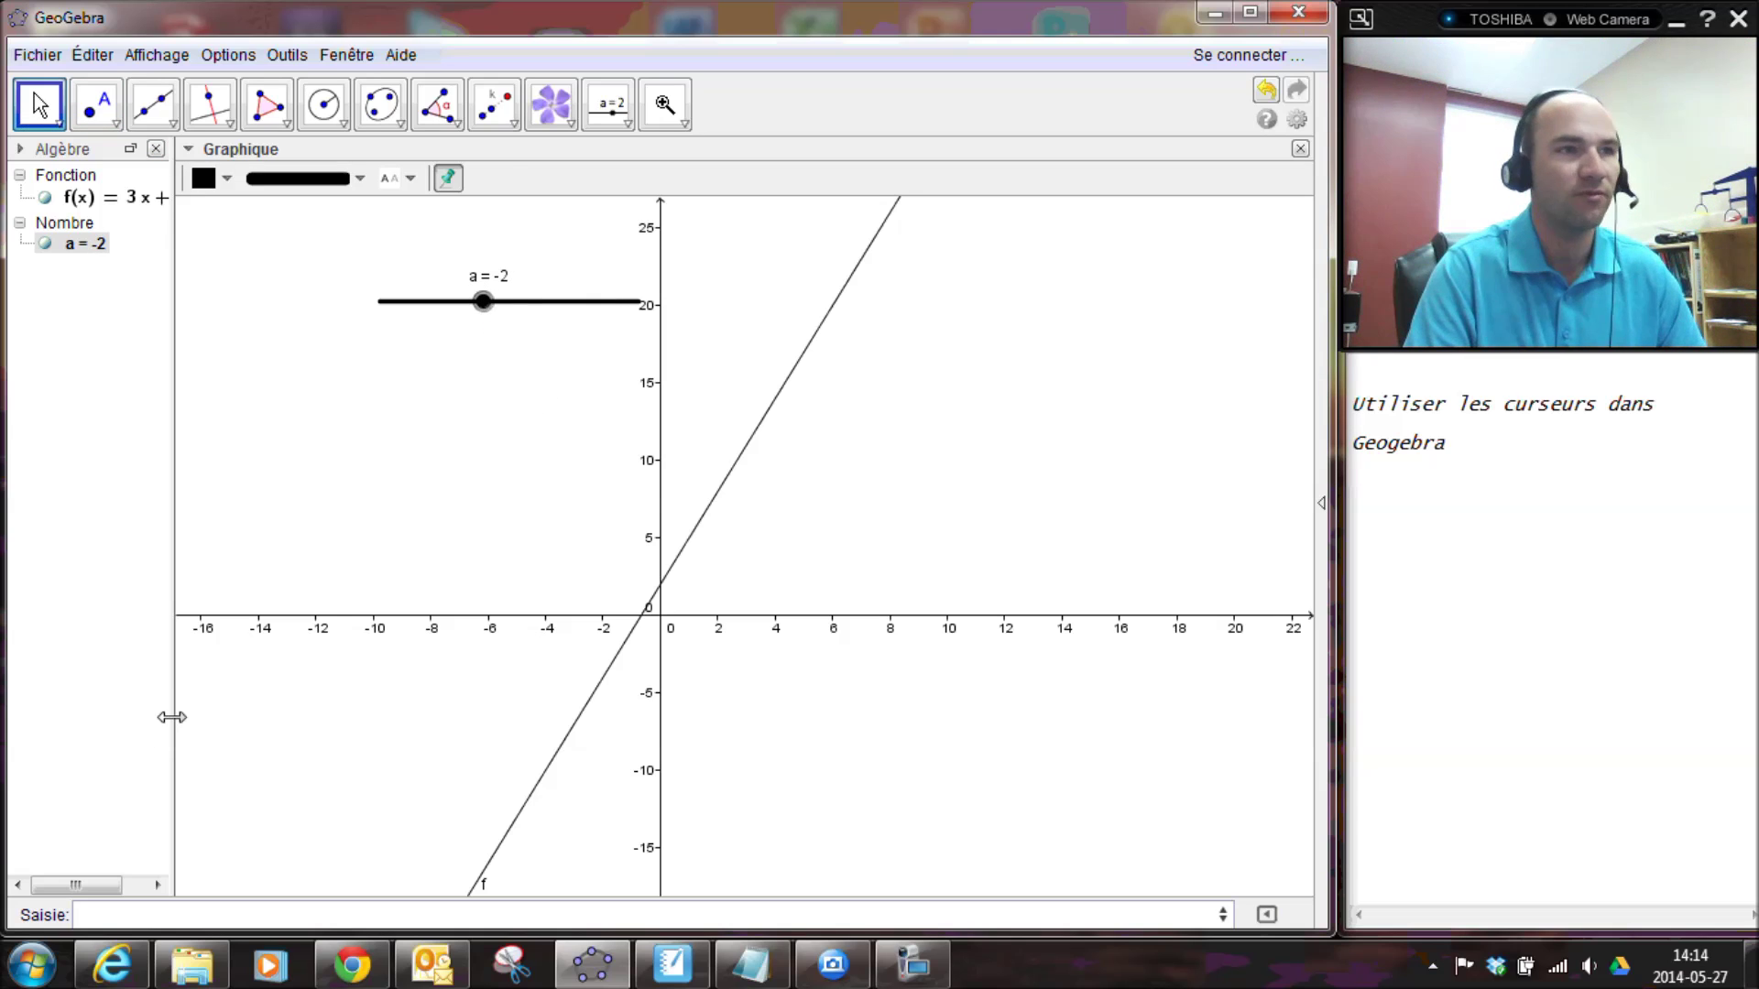
# Plot the point (a,f(a)) on the line and set slider a to 1.
pyautogui.click(123, 915)
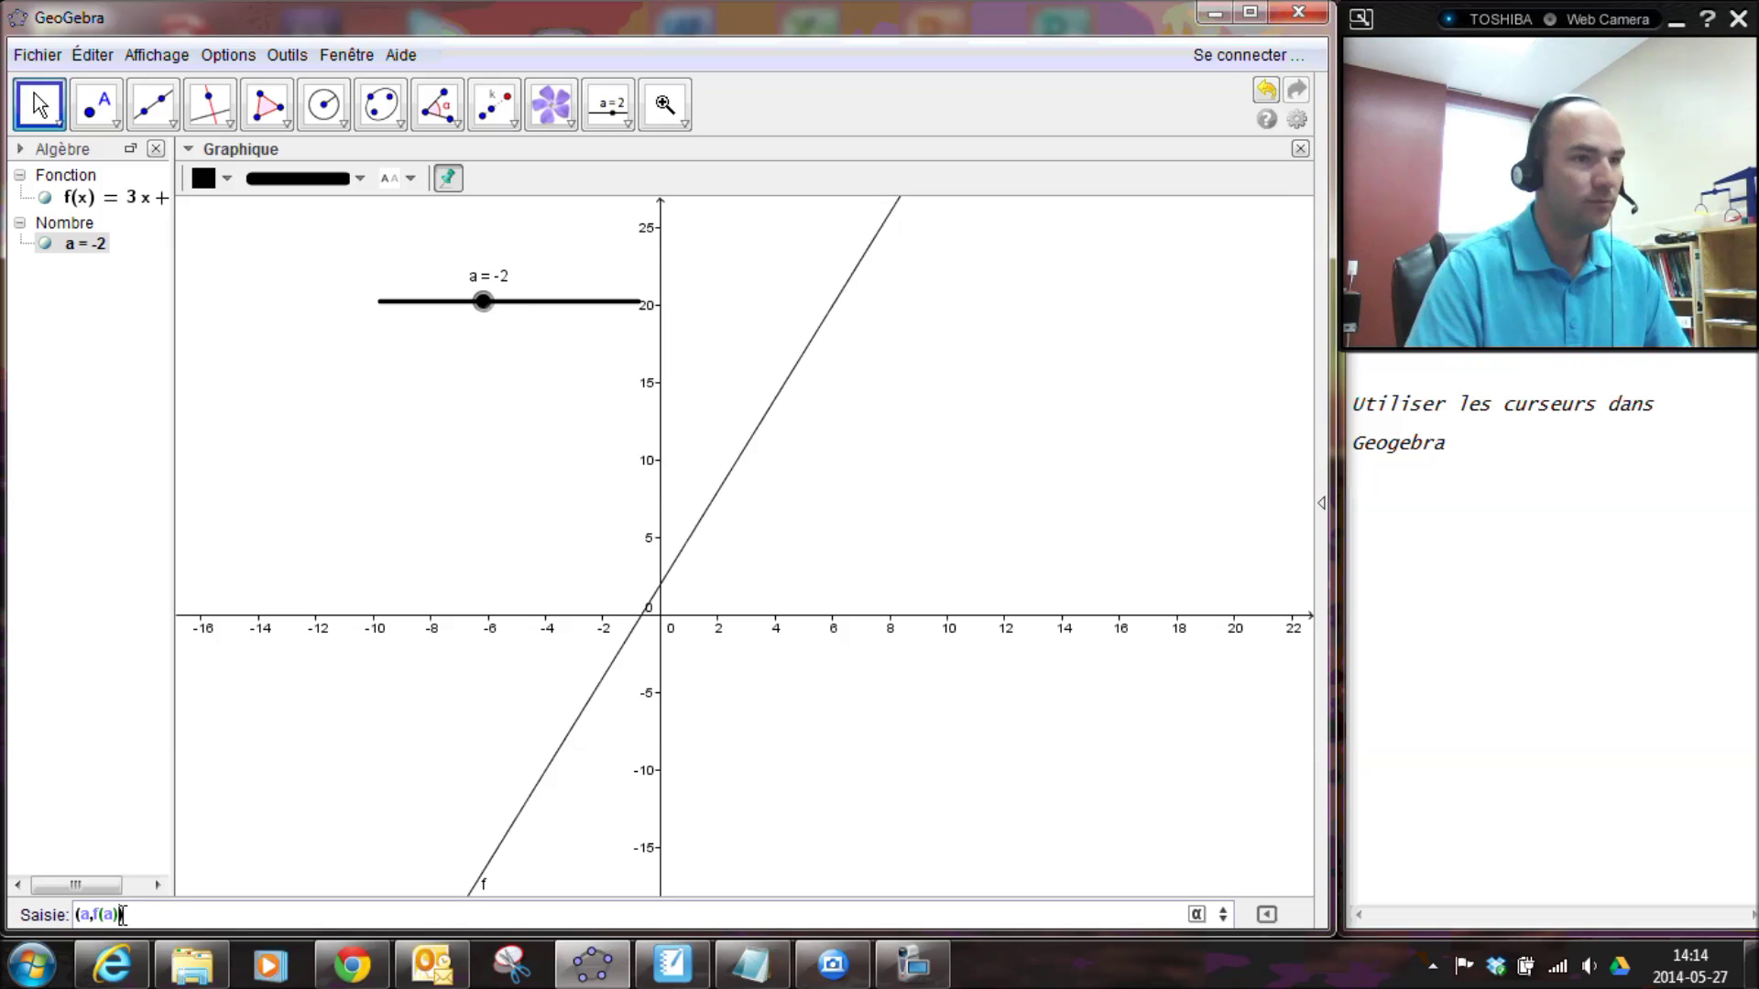
pyautogui.press('Return')
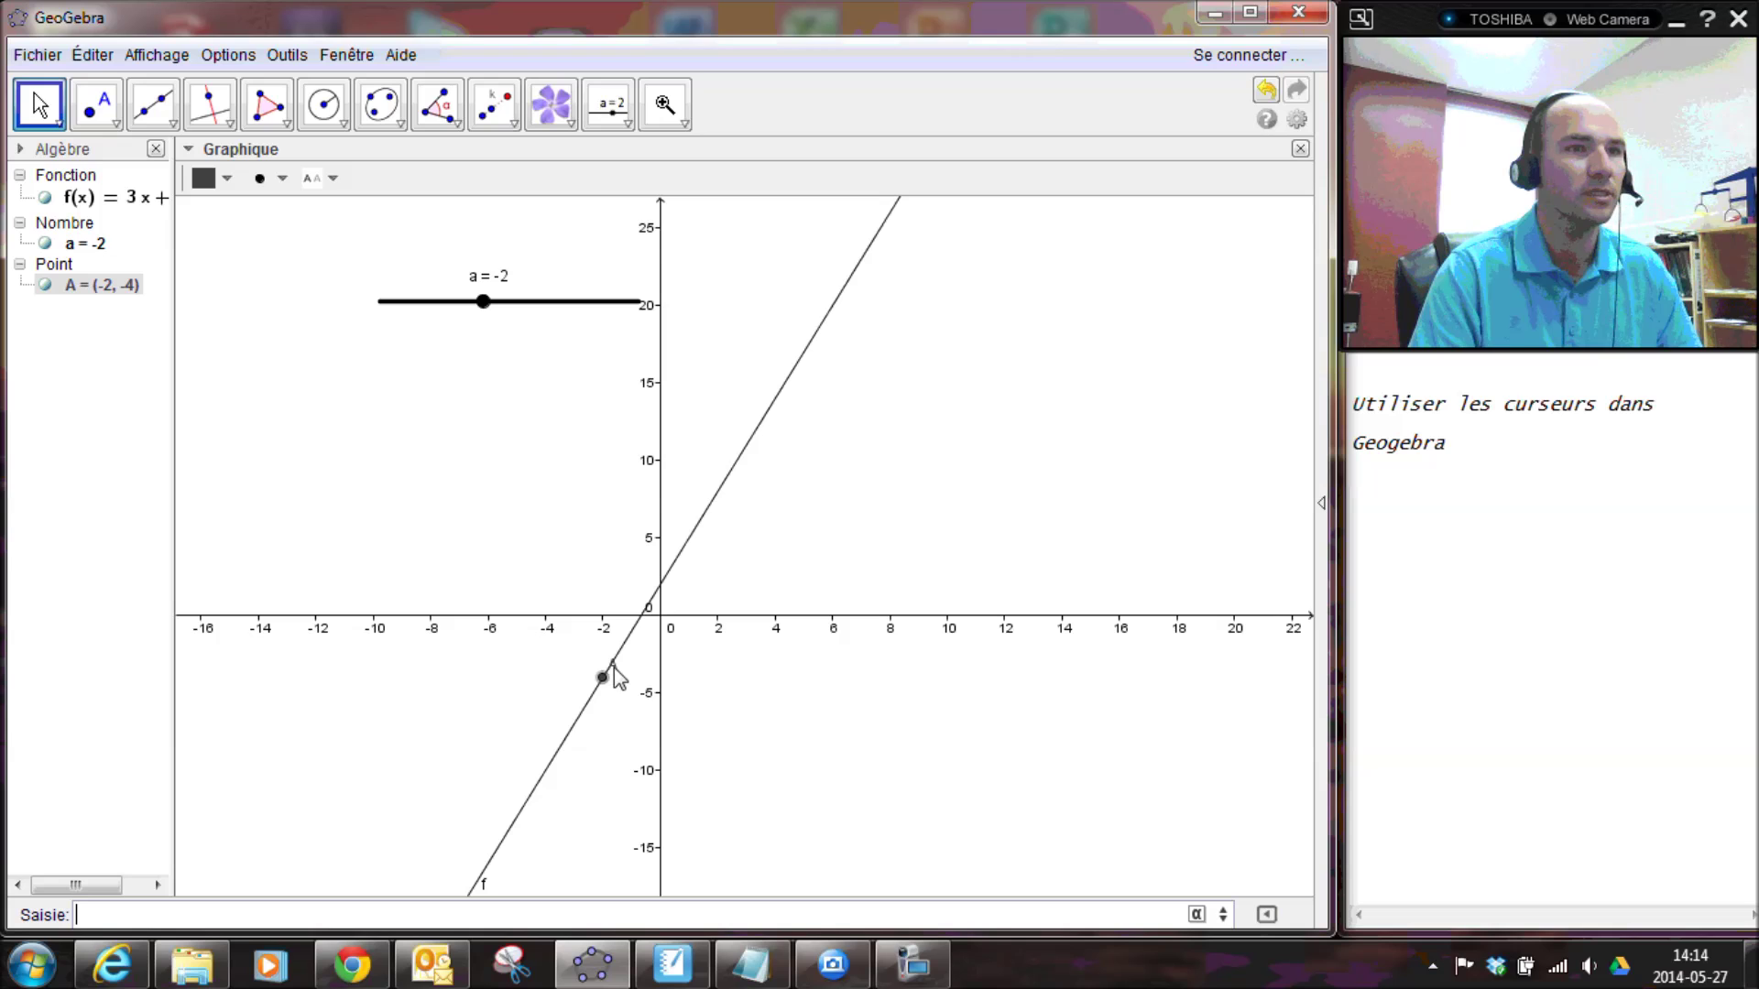
pyautogui.click(630, 583)
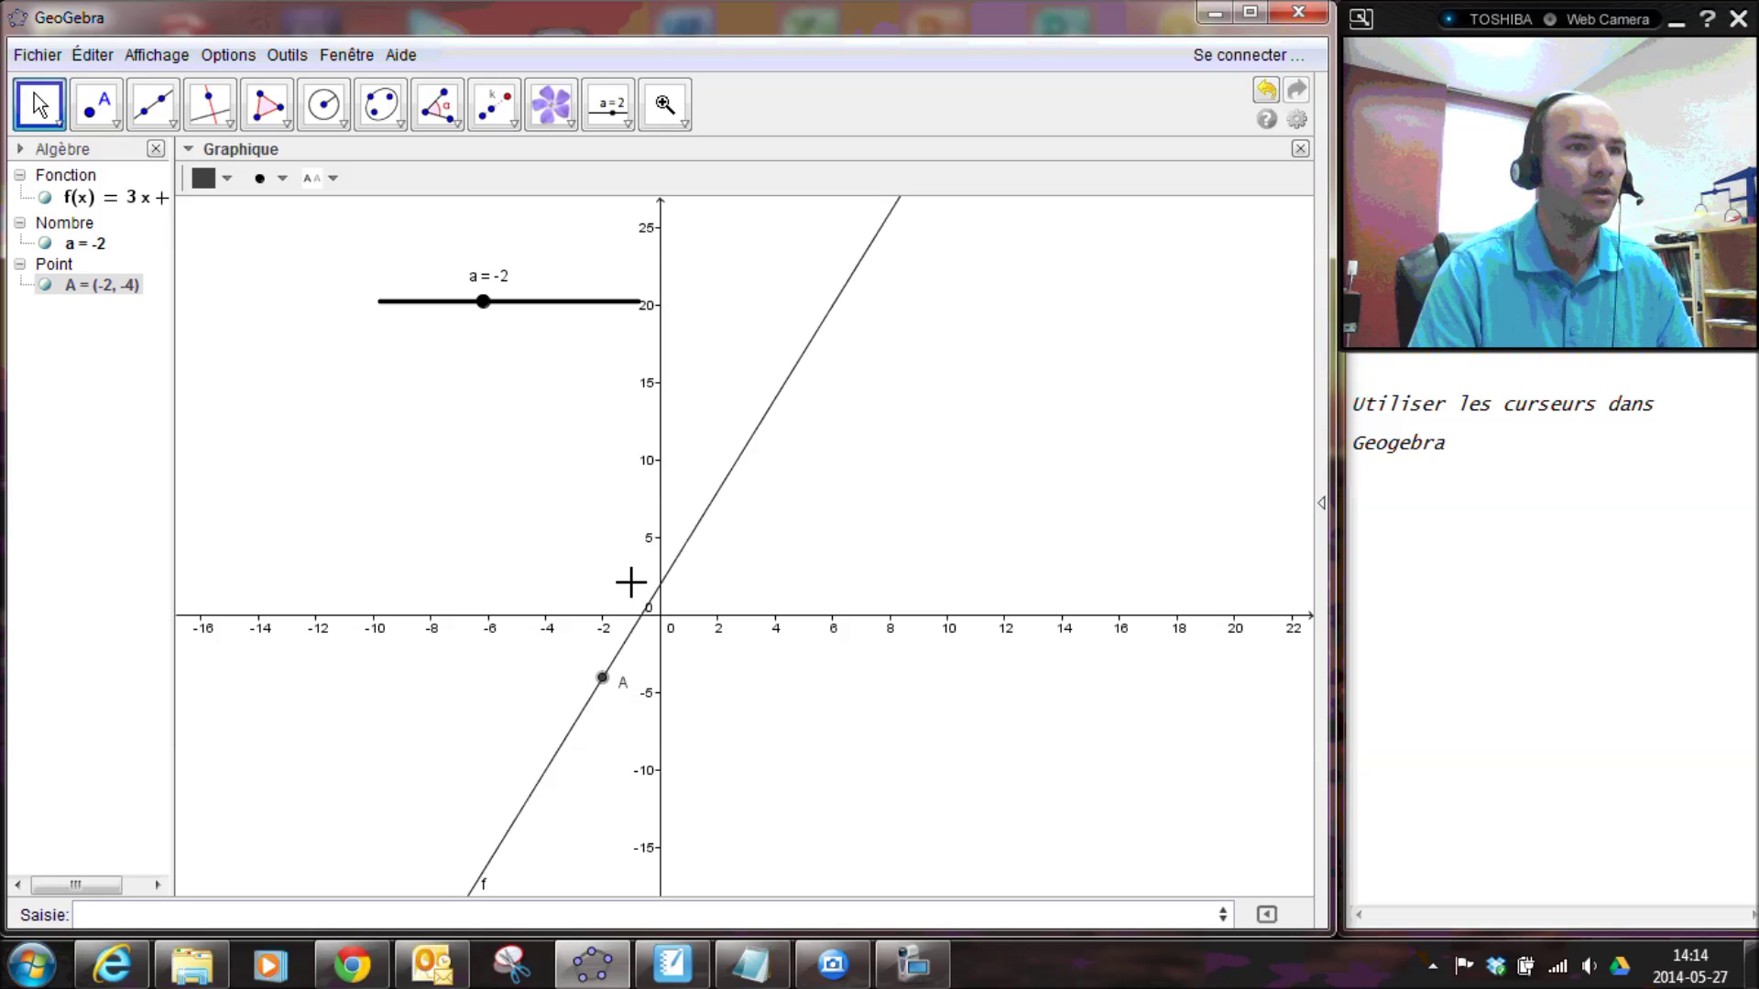
pyautogui.moveTo(482, 301); pyautogui.dragTo(522, 267)
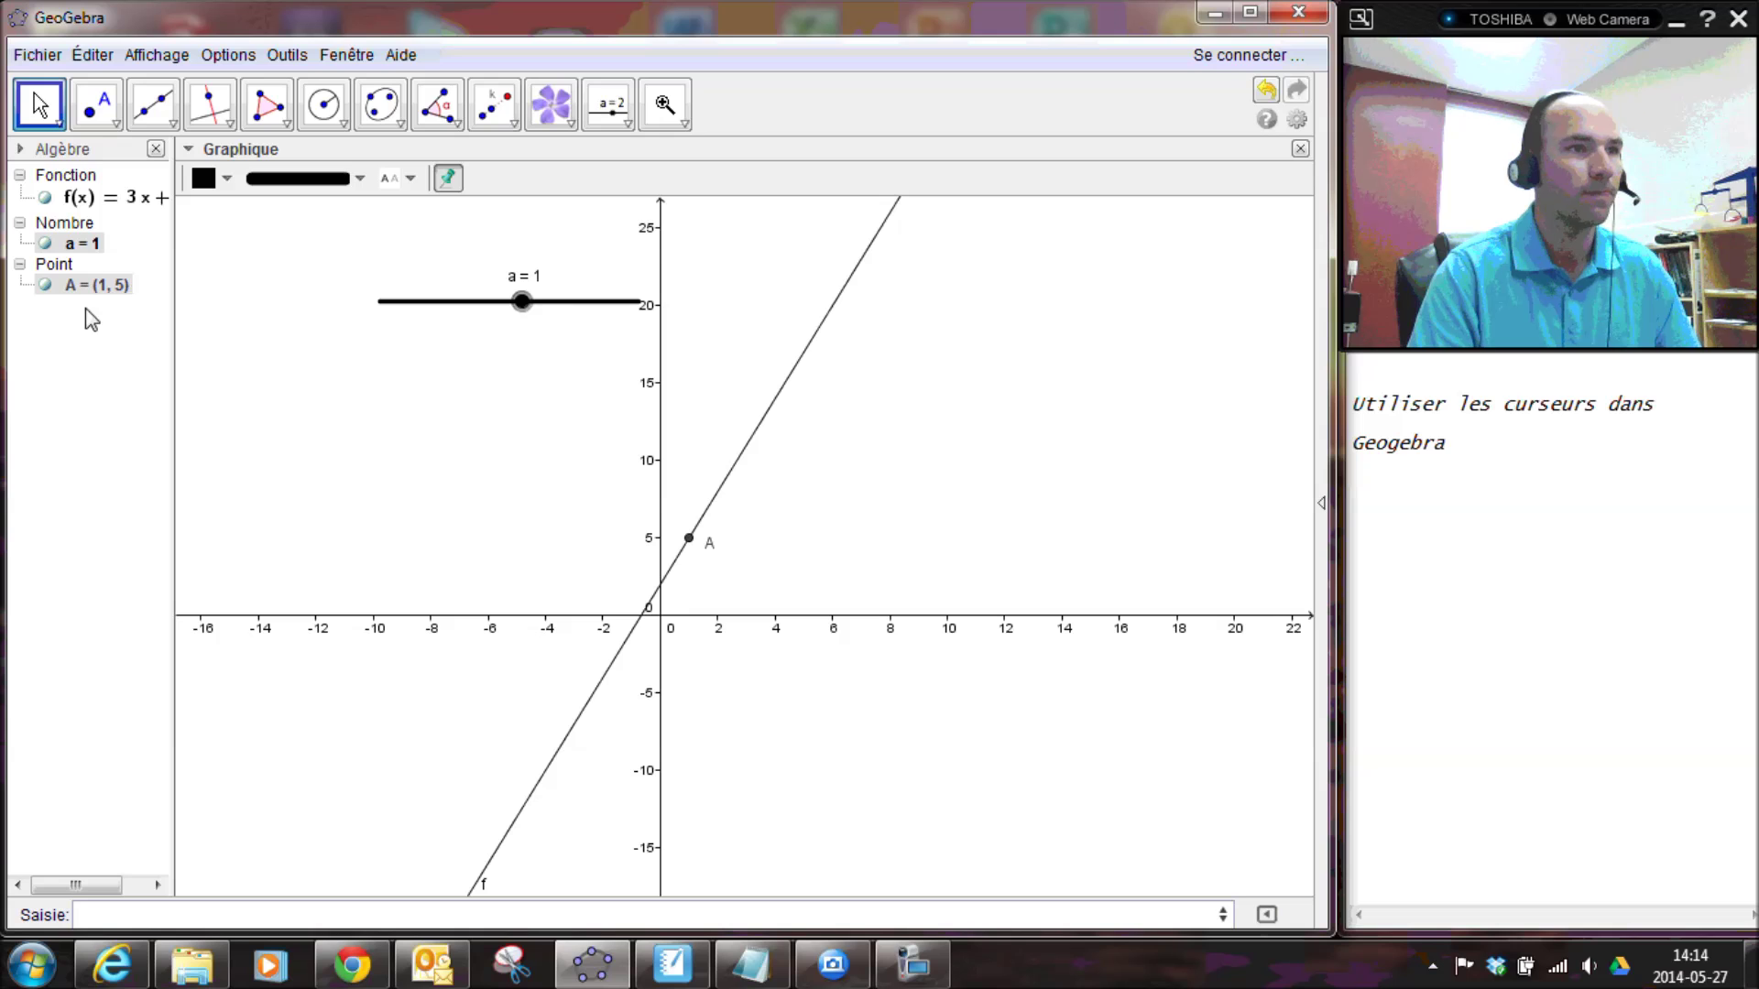
# Set point A's label to show its name and value (Nom & Valeur).
pyautogui.click(103, 287)
pyautogui.rightClick(103, 287)
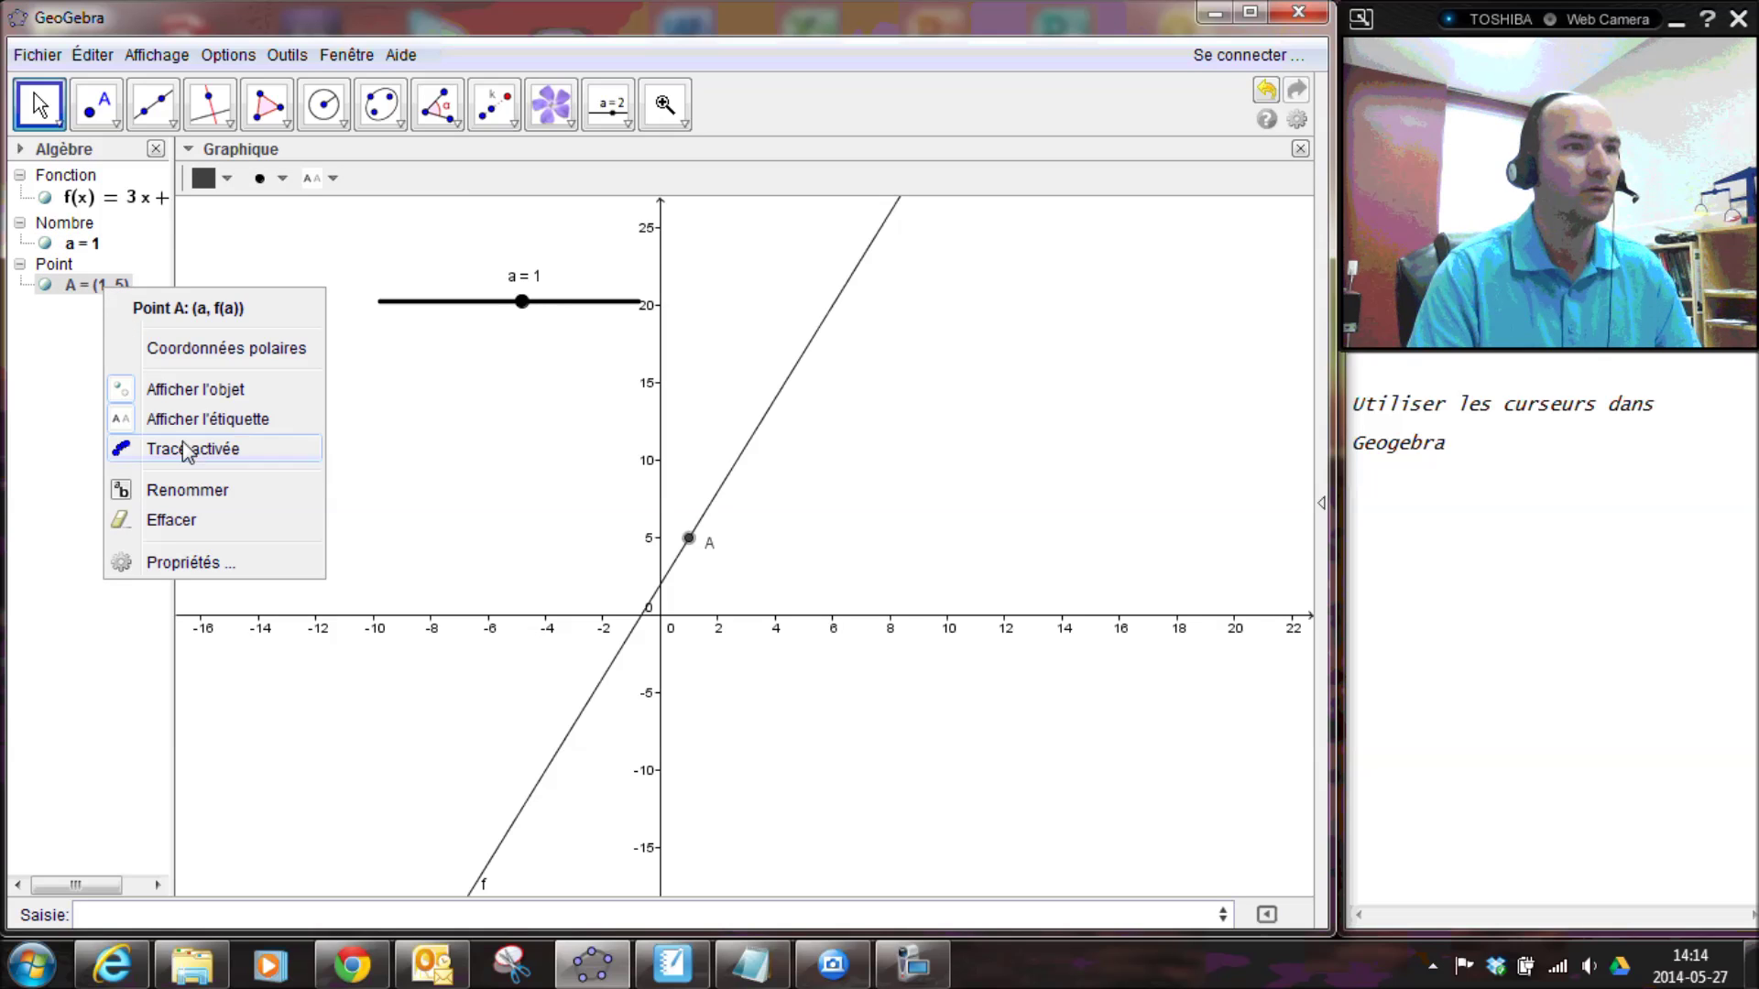
pyautogui.click(202, 562)
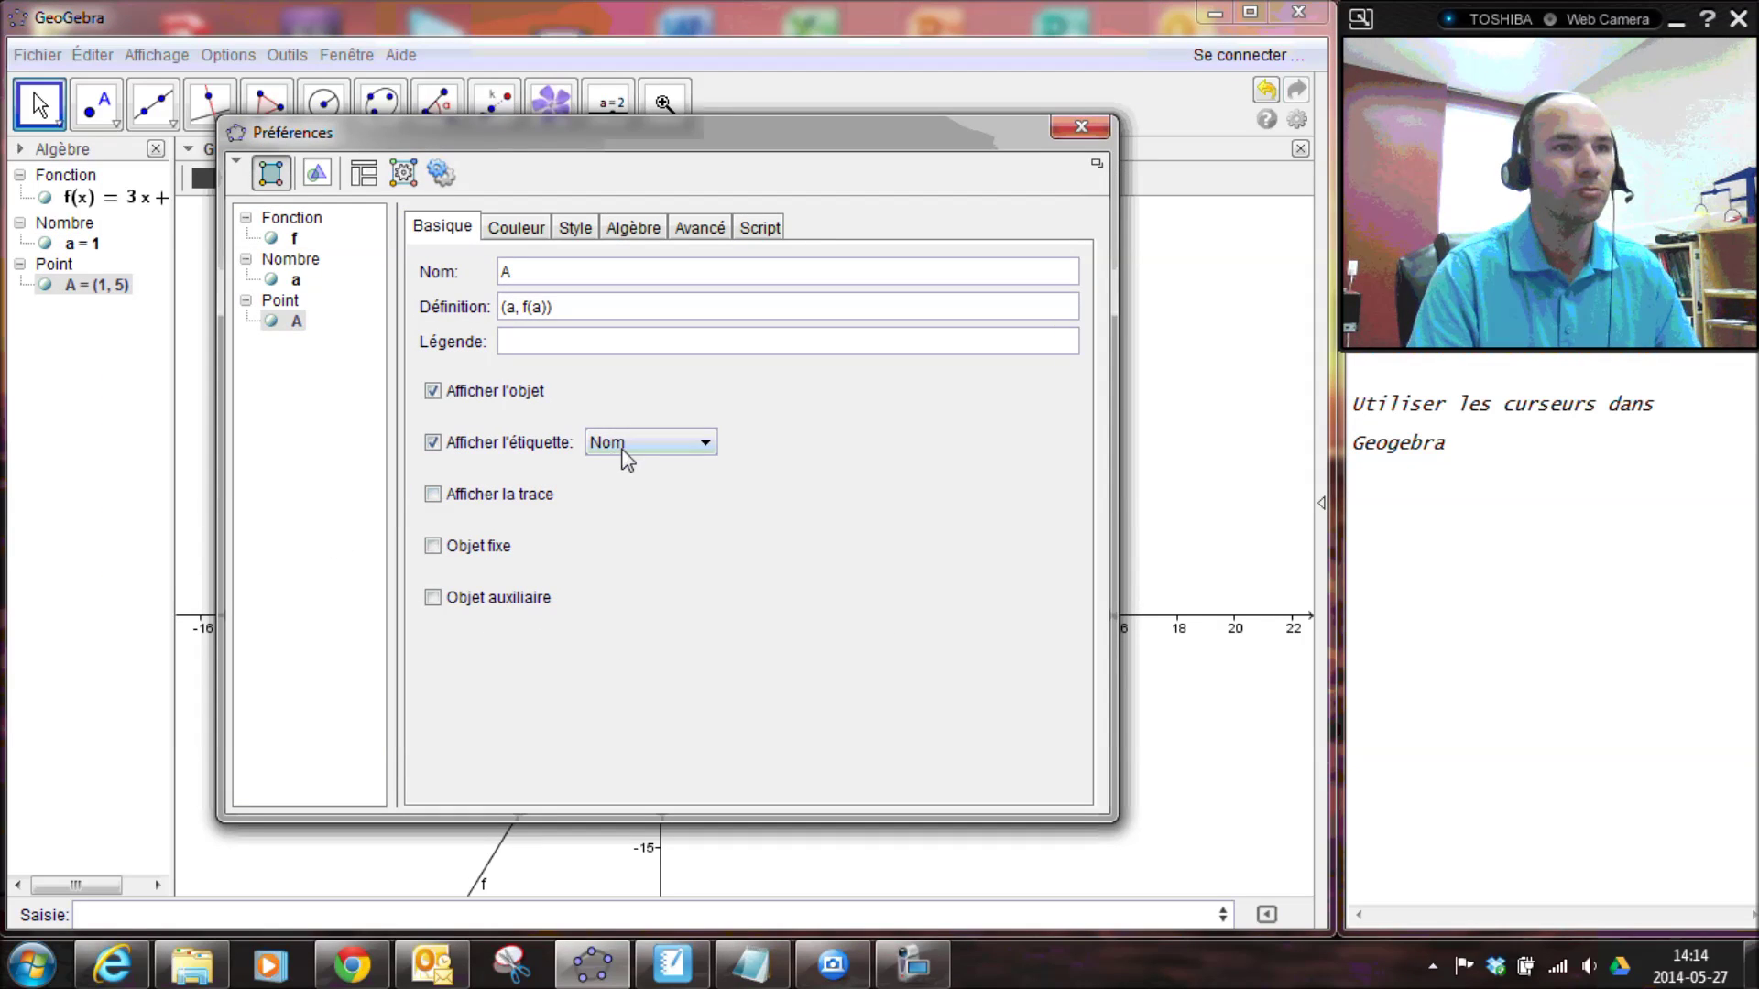
pyautogui.click(621, 449)
pyautogui.click(623, 492)
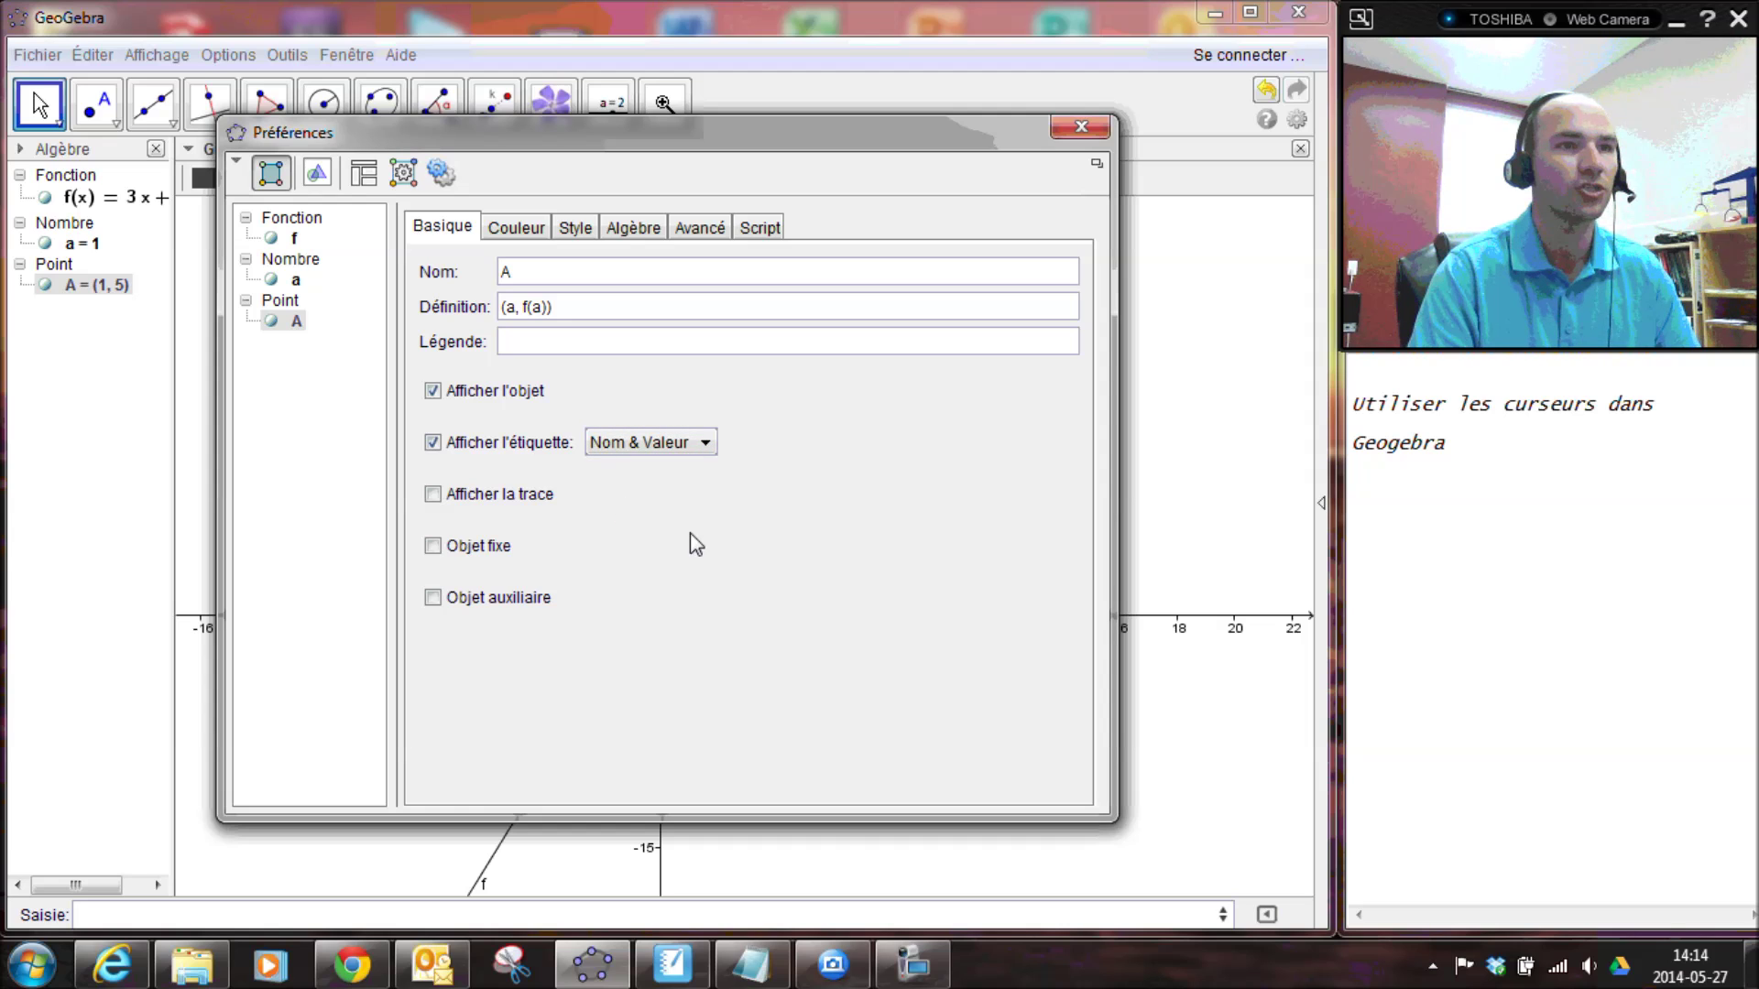
pyautogui.click(1077, 127)
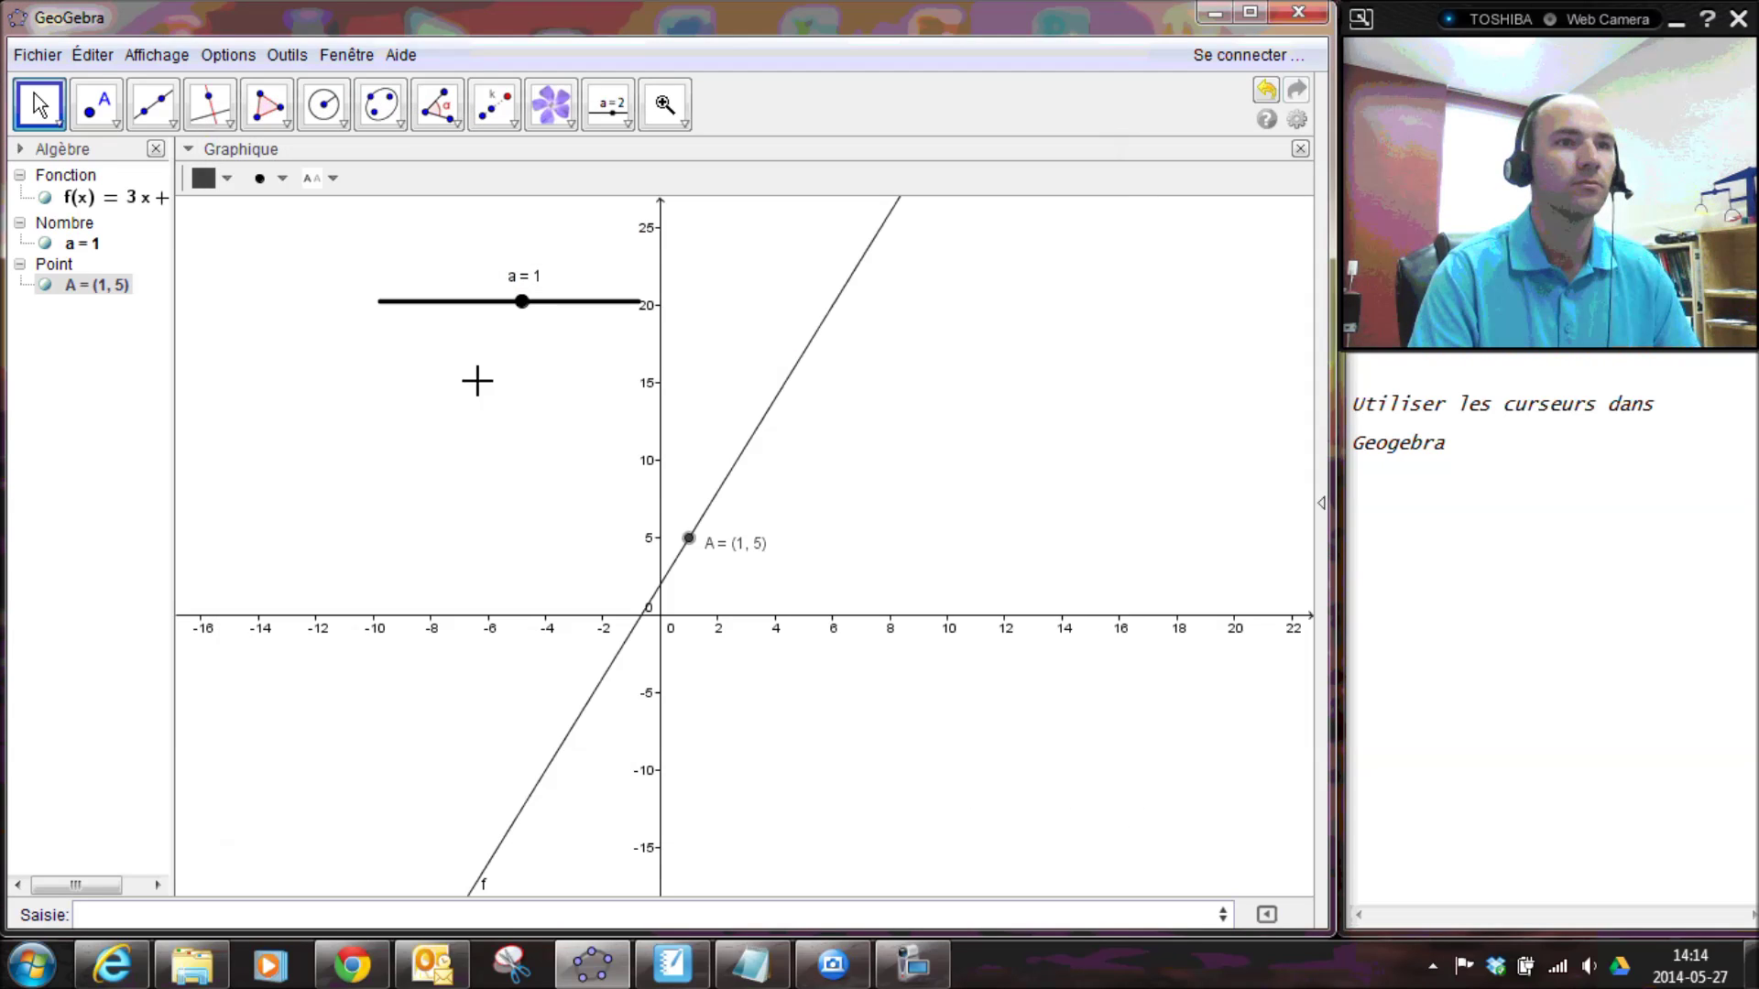
# Set slider a to 2.5 to slide point A up the line.
pyautogui.moveTo(523, 302)
pyautogui.mouseDown()
pyautogui.moveTo(495, 302)
pyautogui.moveTo(580, 300)
pyautogui.moveTo(442, 303)
pyautogui.moveTo(552, 293)
pyautogui.mouseUp()
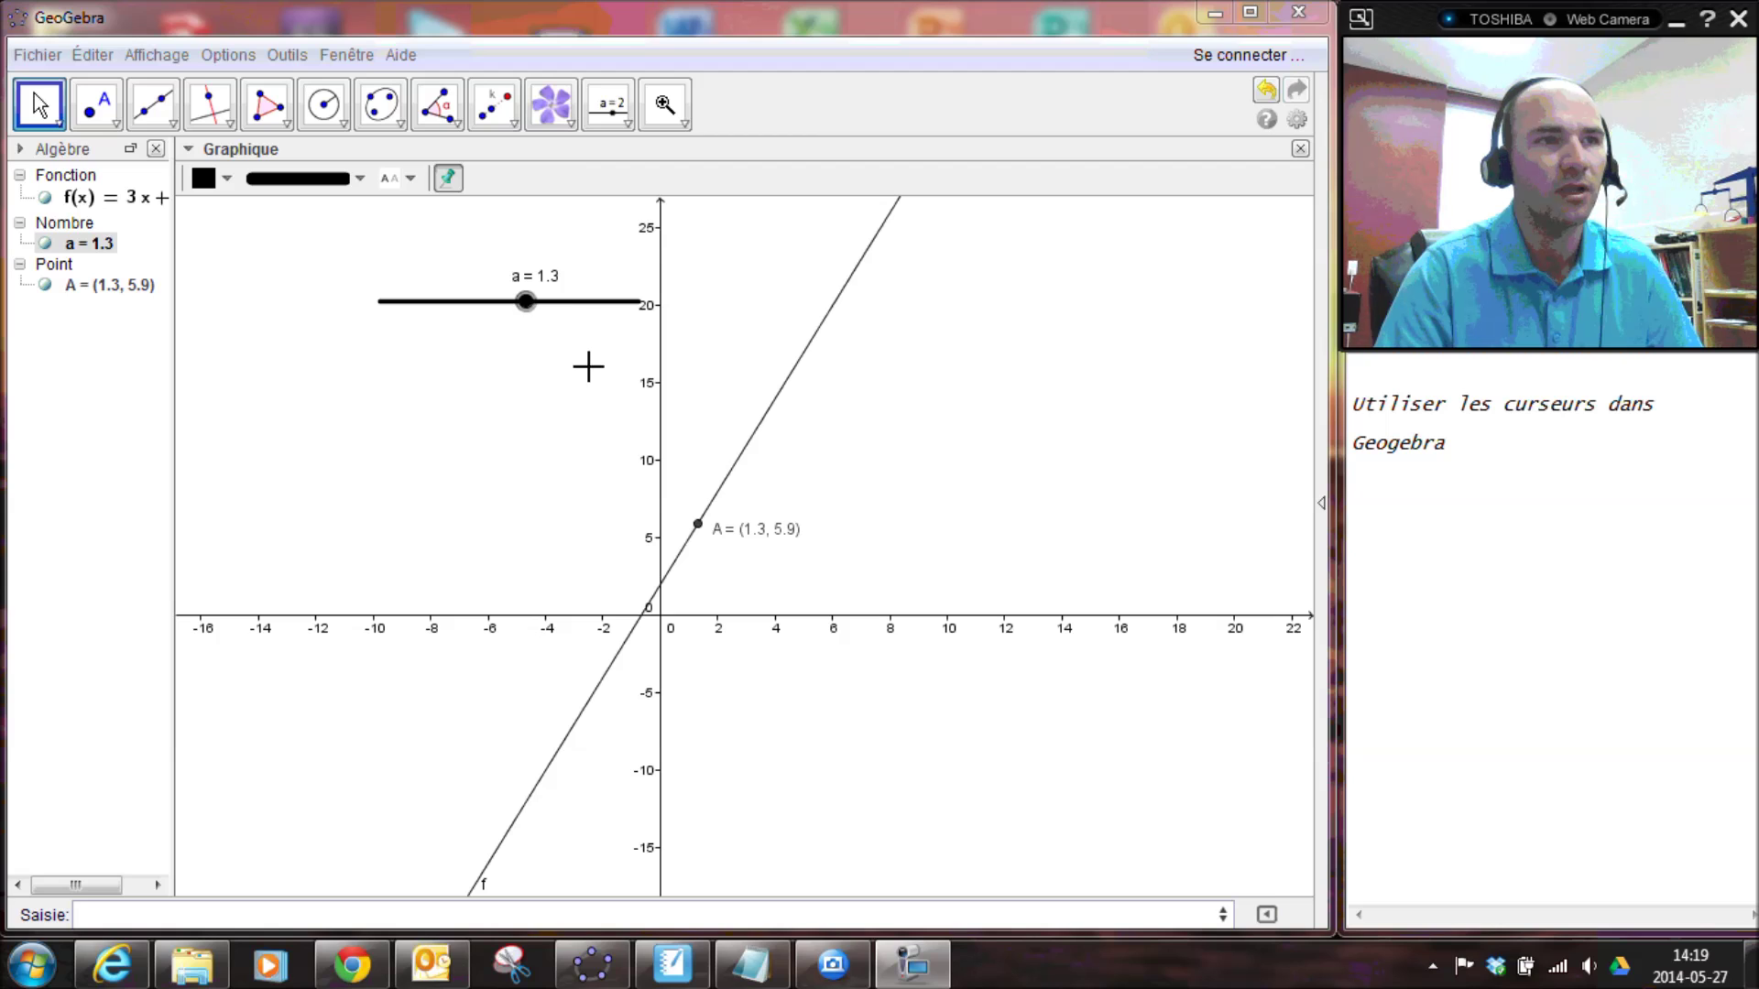
pyautogui.moveTo(525, 311)
pyautogui.mouseDown()
pyautogui.moveTo(466, 306)
pyautogui.moveTo(565, 306)
pyautogui.moveTo(448, 306)
pyautogui.moveTo(542, 303)
pyautogui.mouseUp()
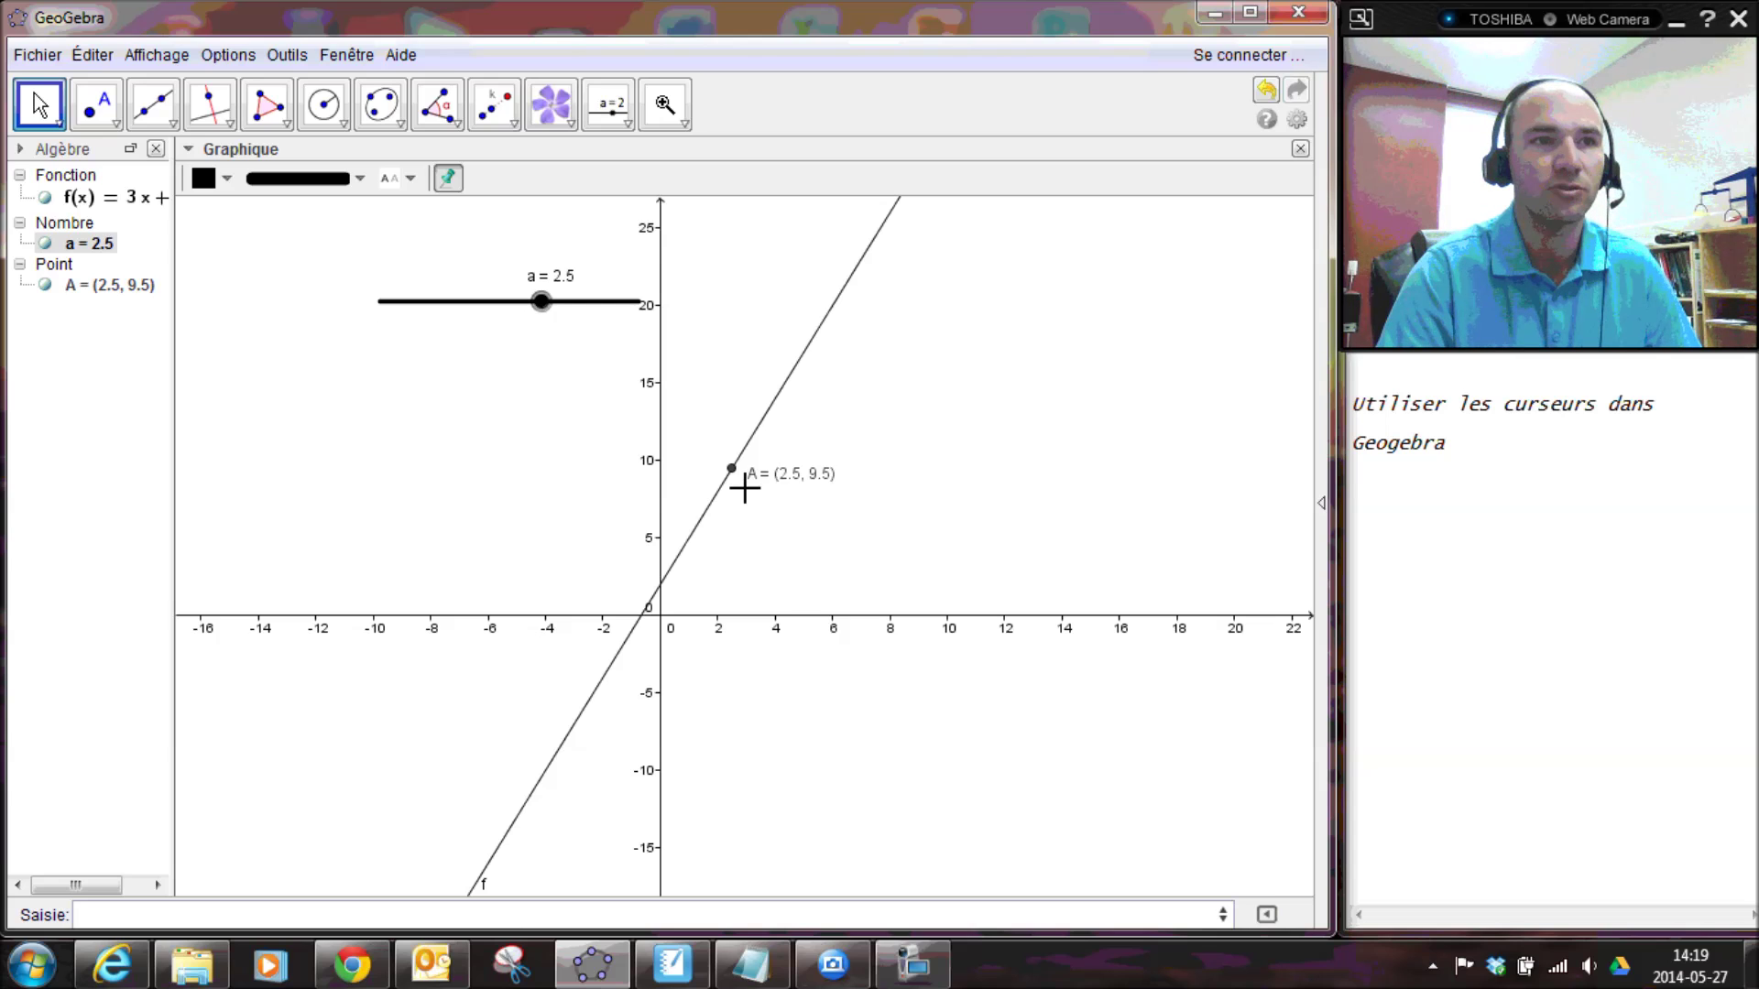
# Insert the image CH.png in the graphics view with its lower-left corner in the second quadrant, and dismiss the error dialog.
pyautogui.click(542, 114)
pyautogui.click(495, 396)
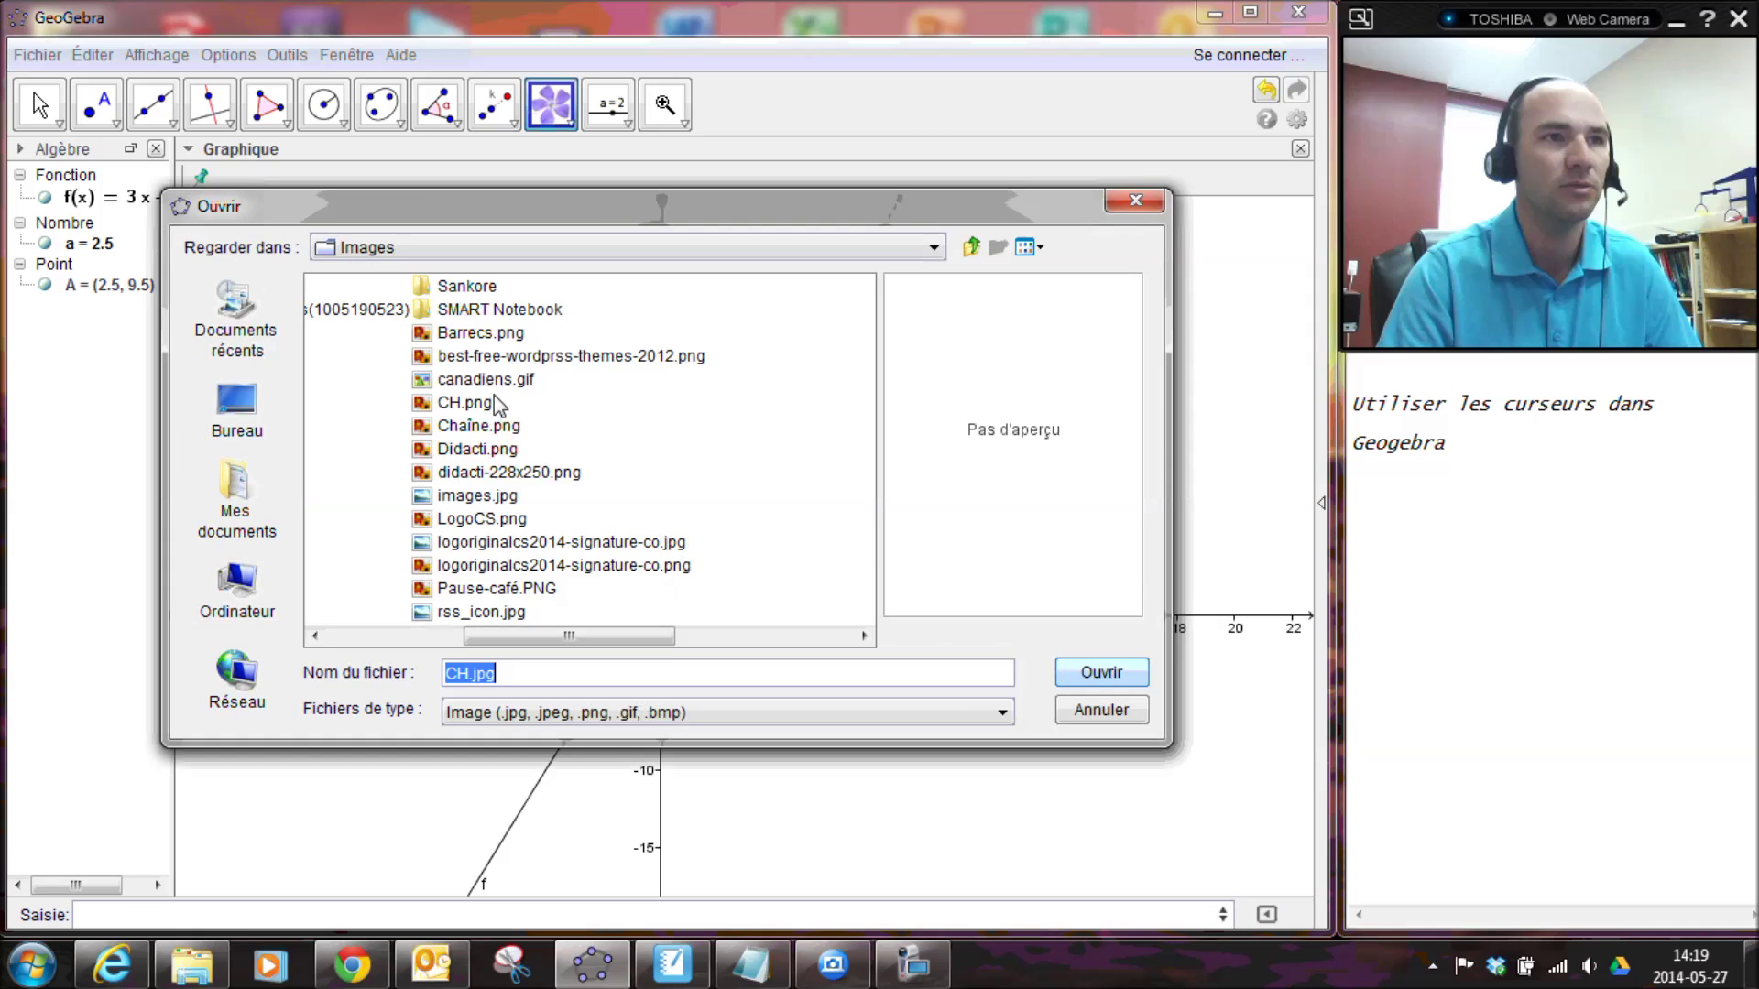
pyautogui.click(472, 405)
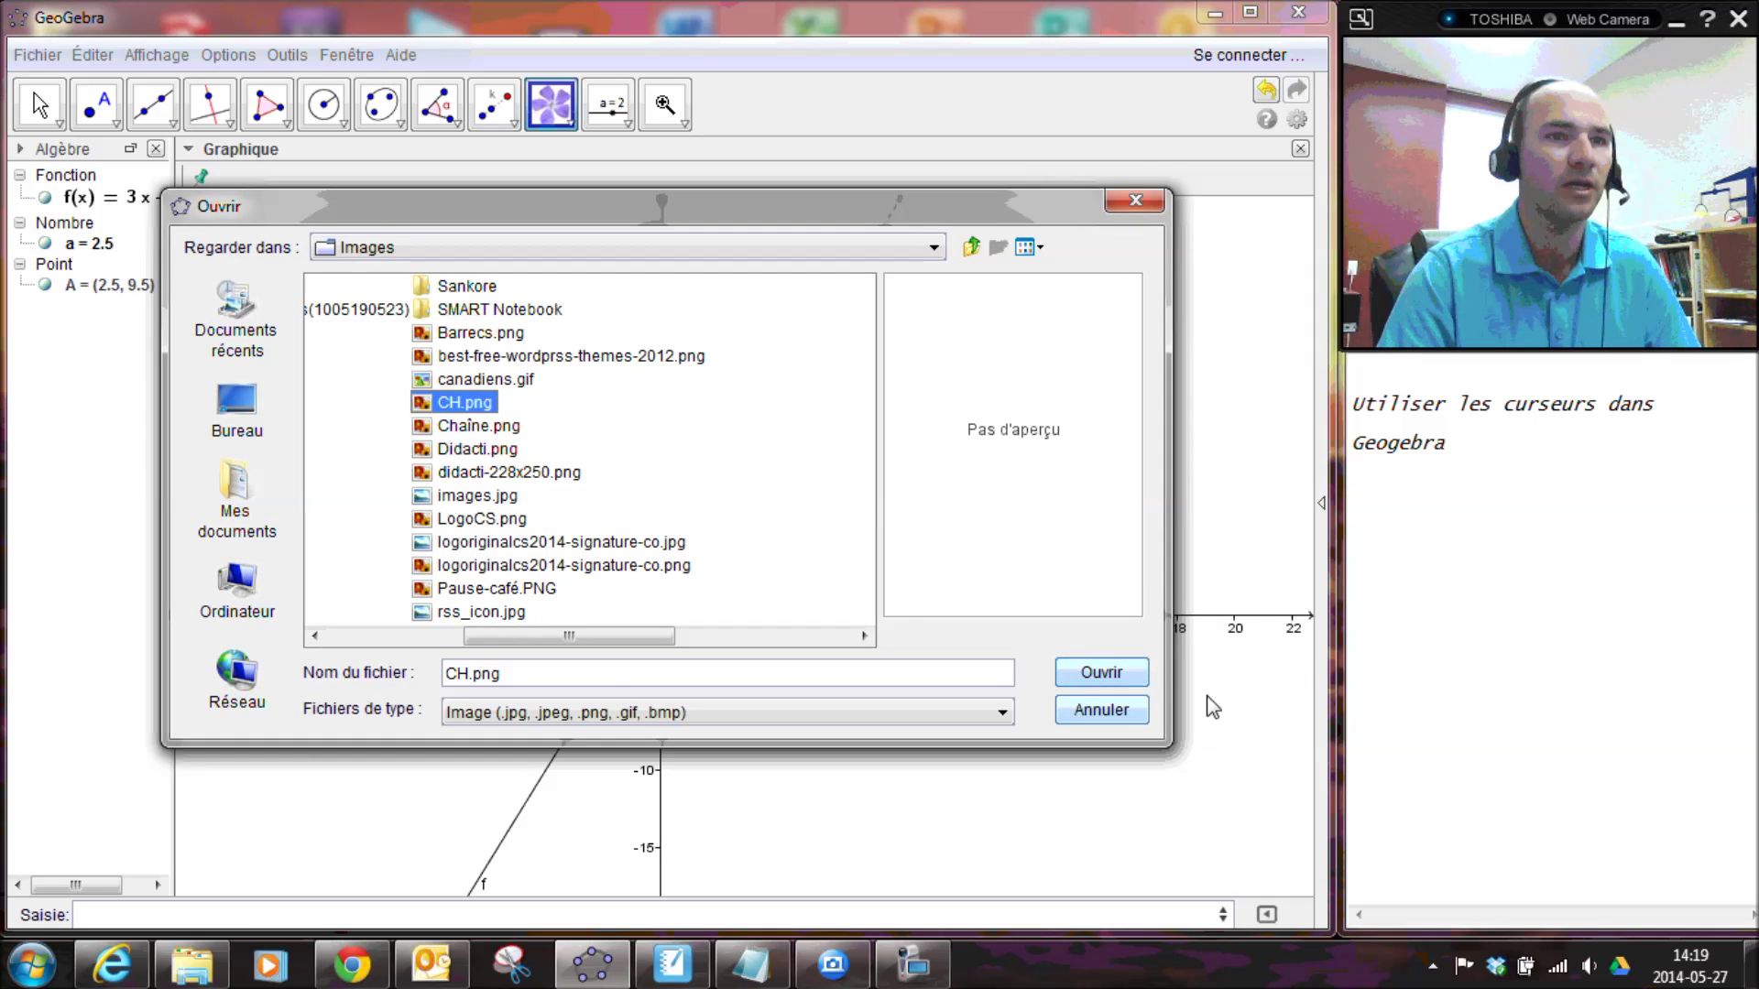
pyautogui.click(1102, 673)
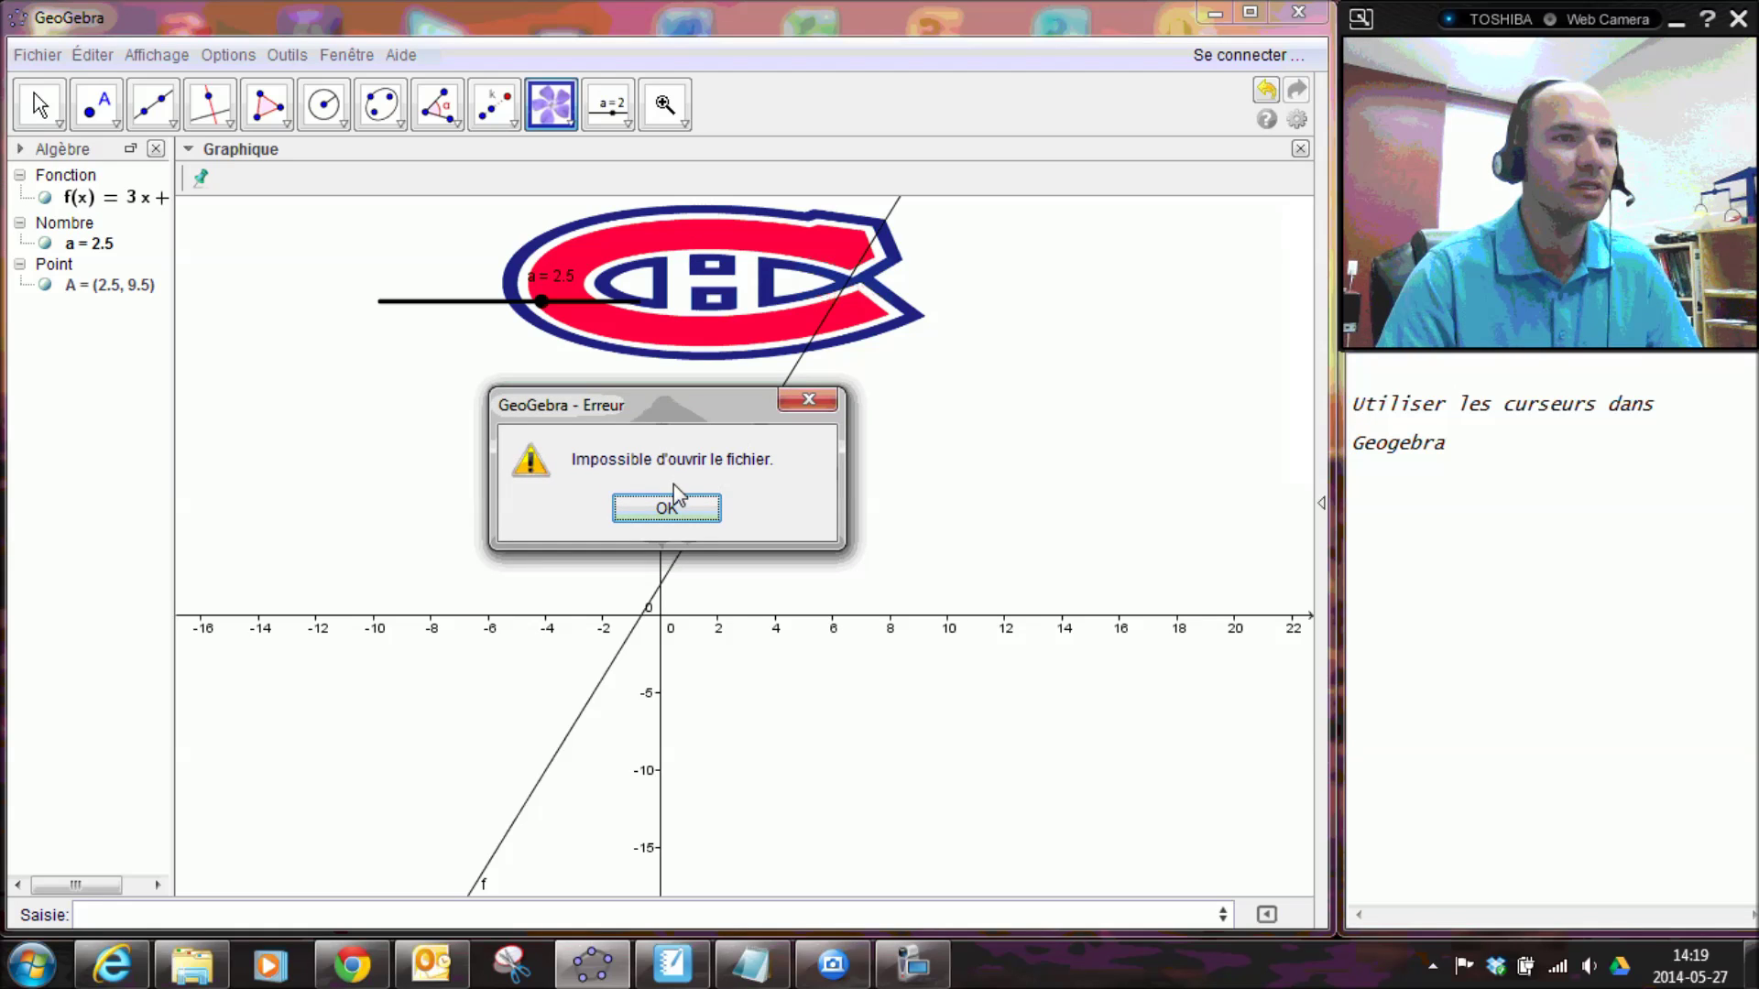
pyautogui.click(674, 486)
pyautogui.click(34, 108)
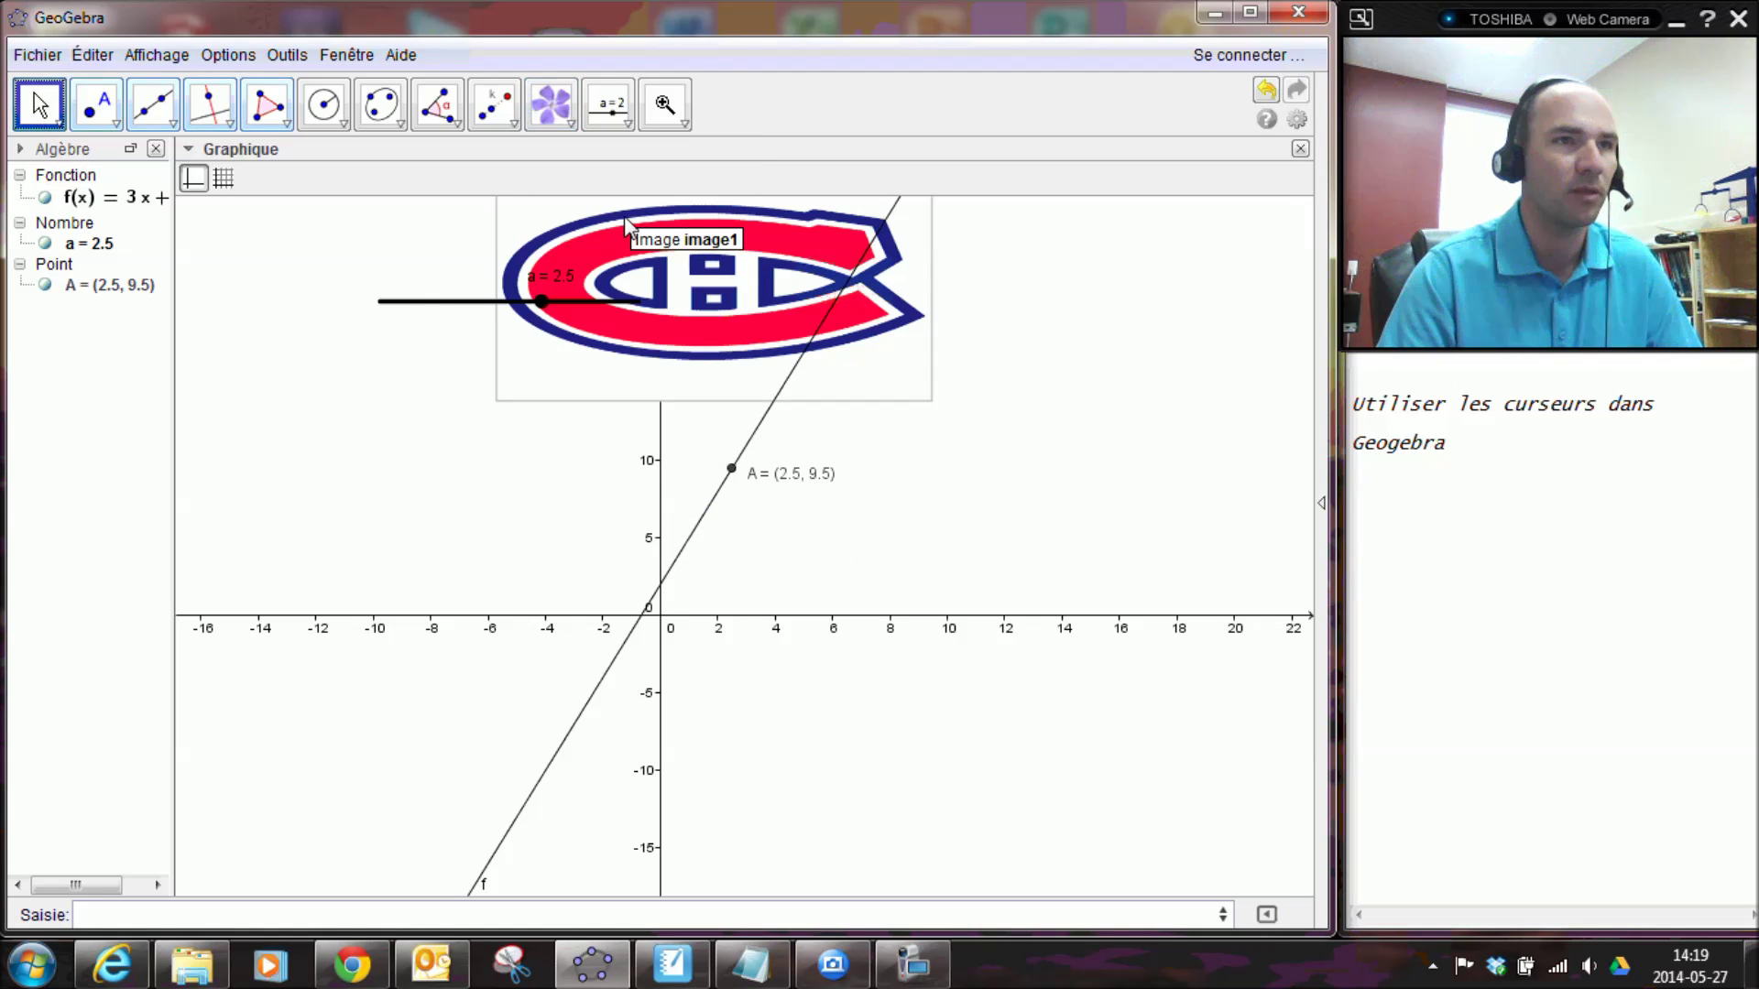
# Attach the logo image's first corner (Coin1) to point A in its position properties.
pyautogui.rightClick(667, 289)
pyautogui.click(784, 511)
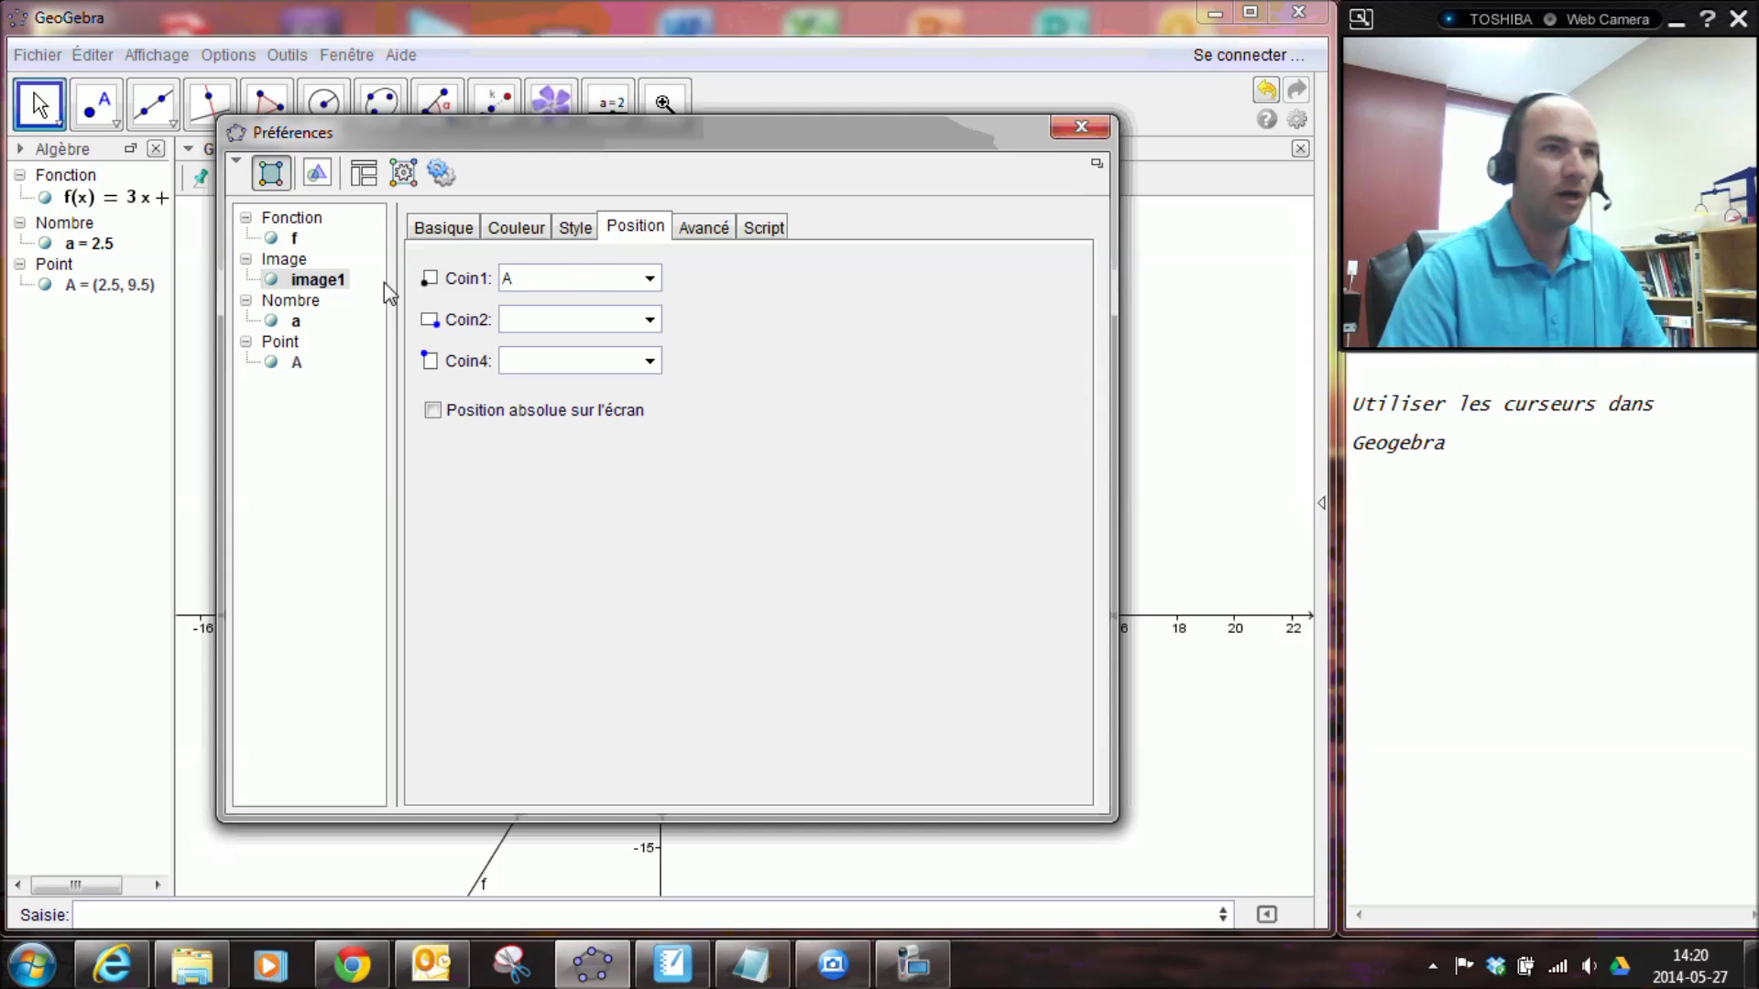
pyautogui.click(649, 278)
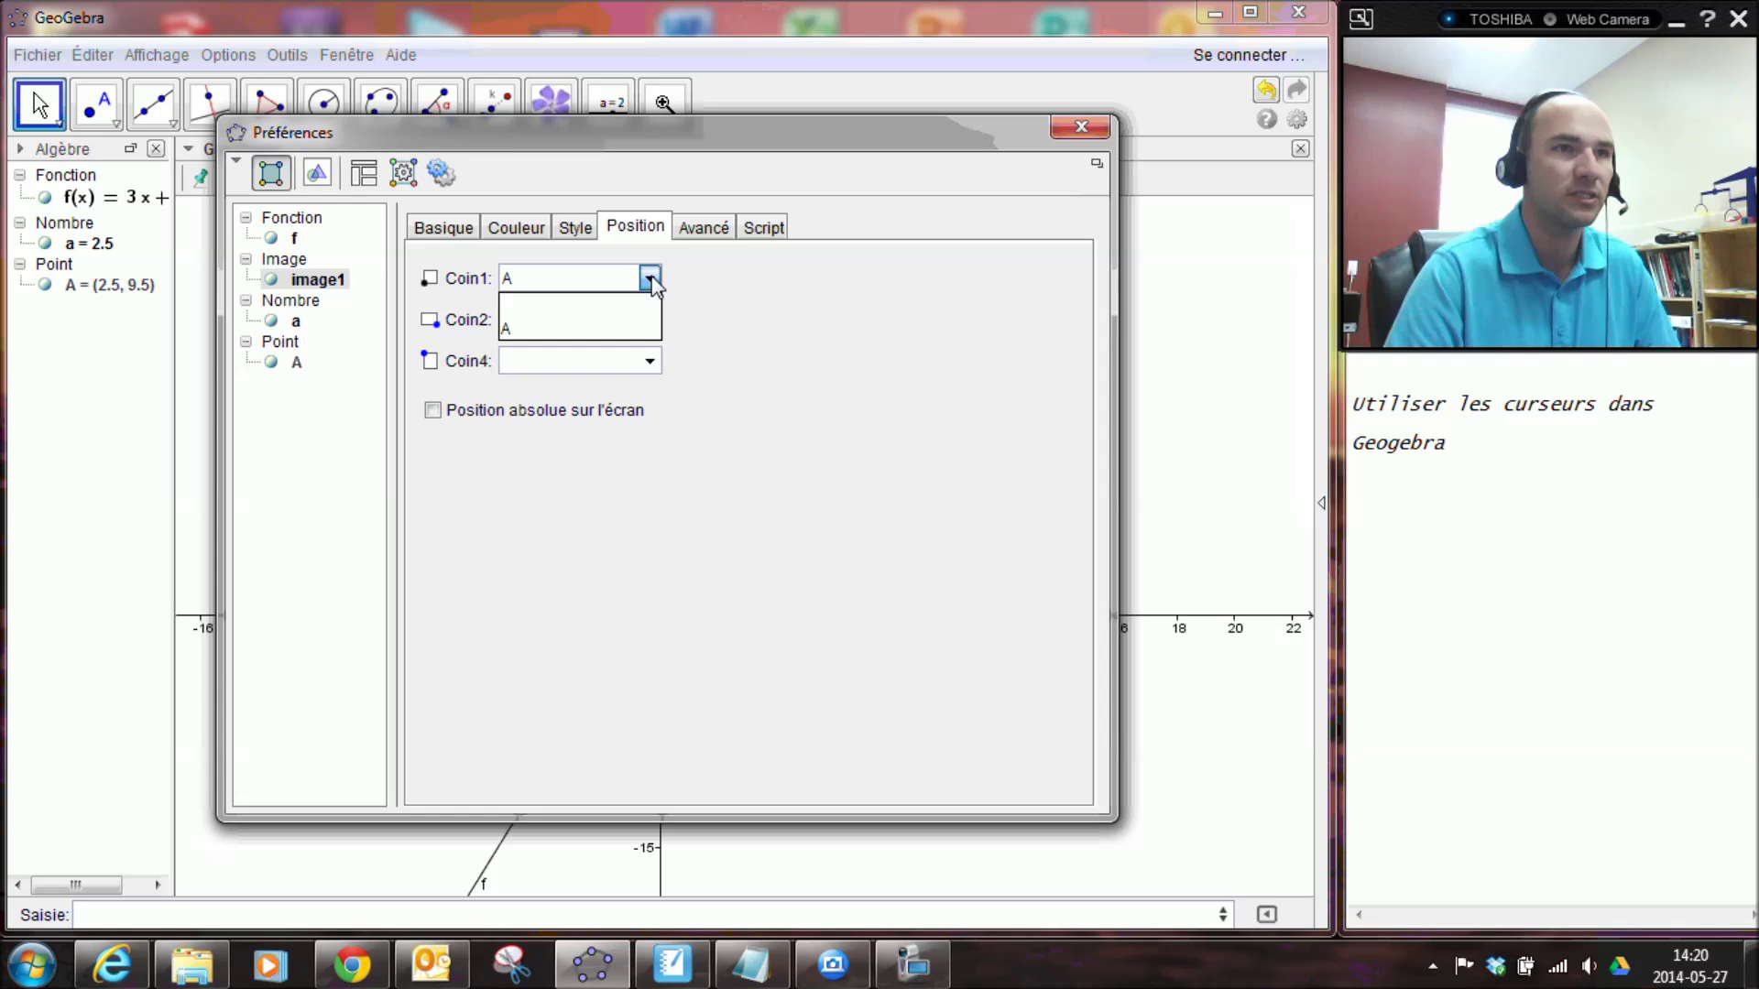
pyautogui.click(616, 331)
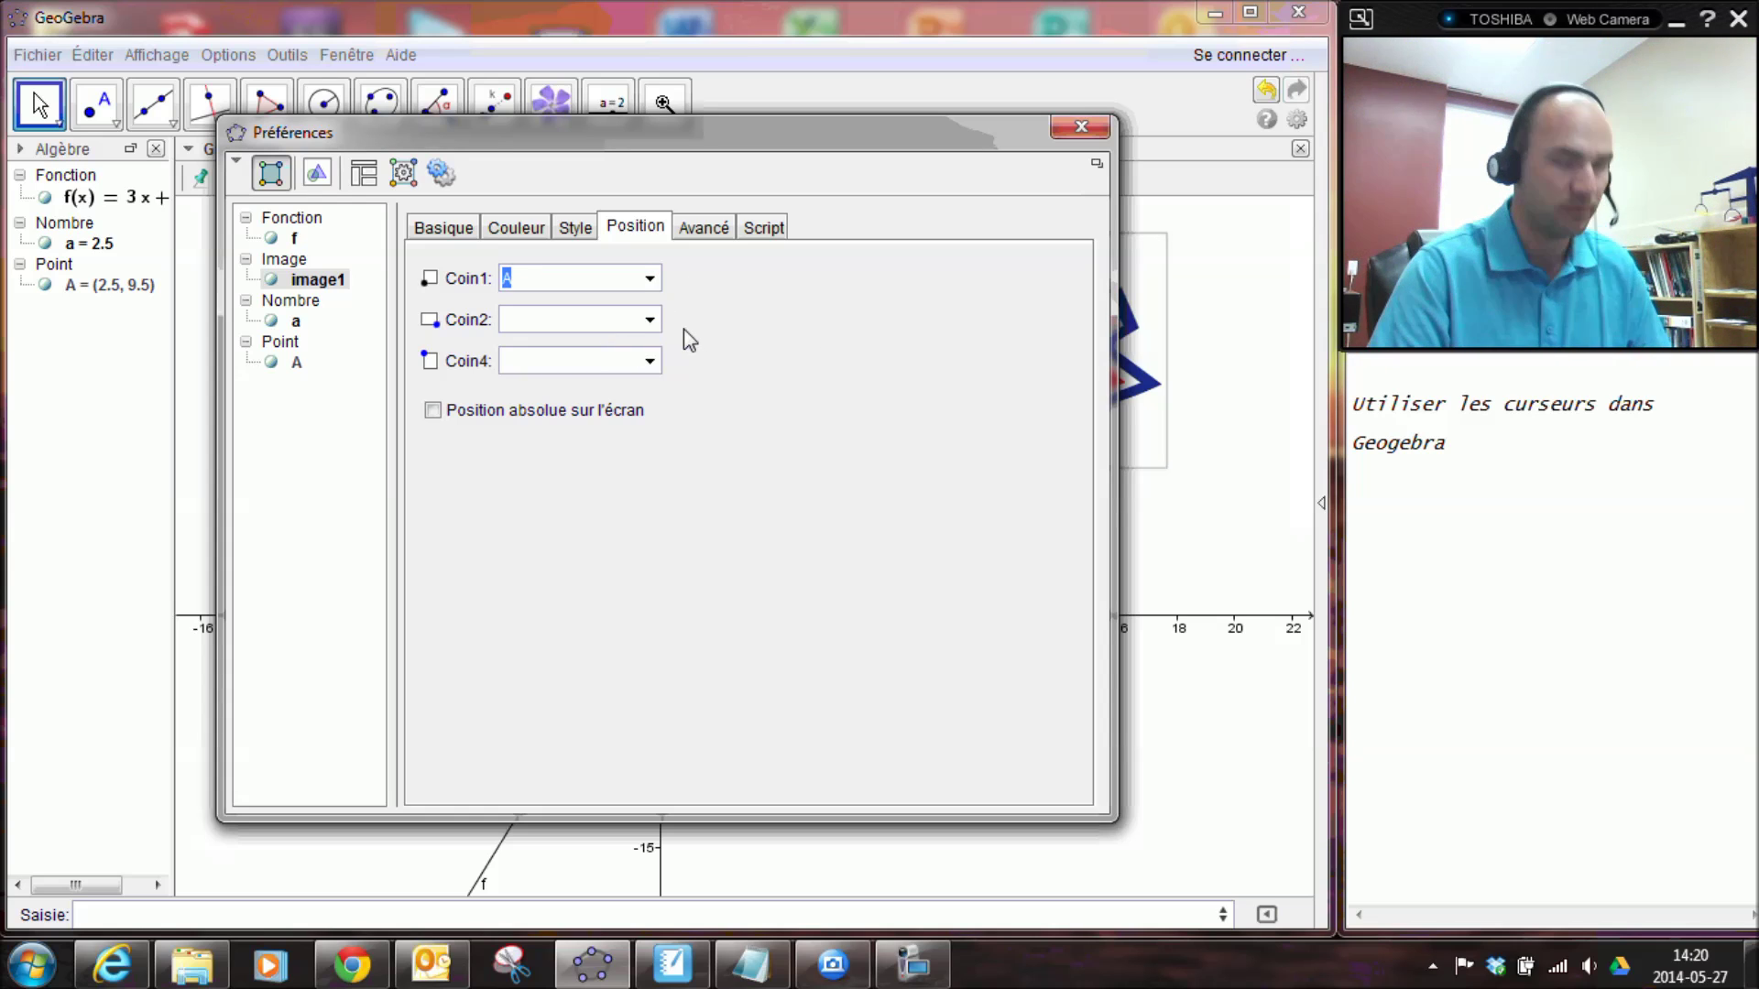
pyautogui.click(1093, 131)
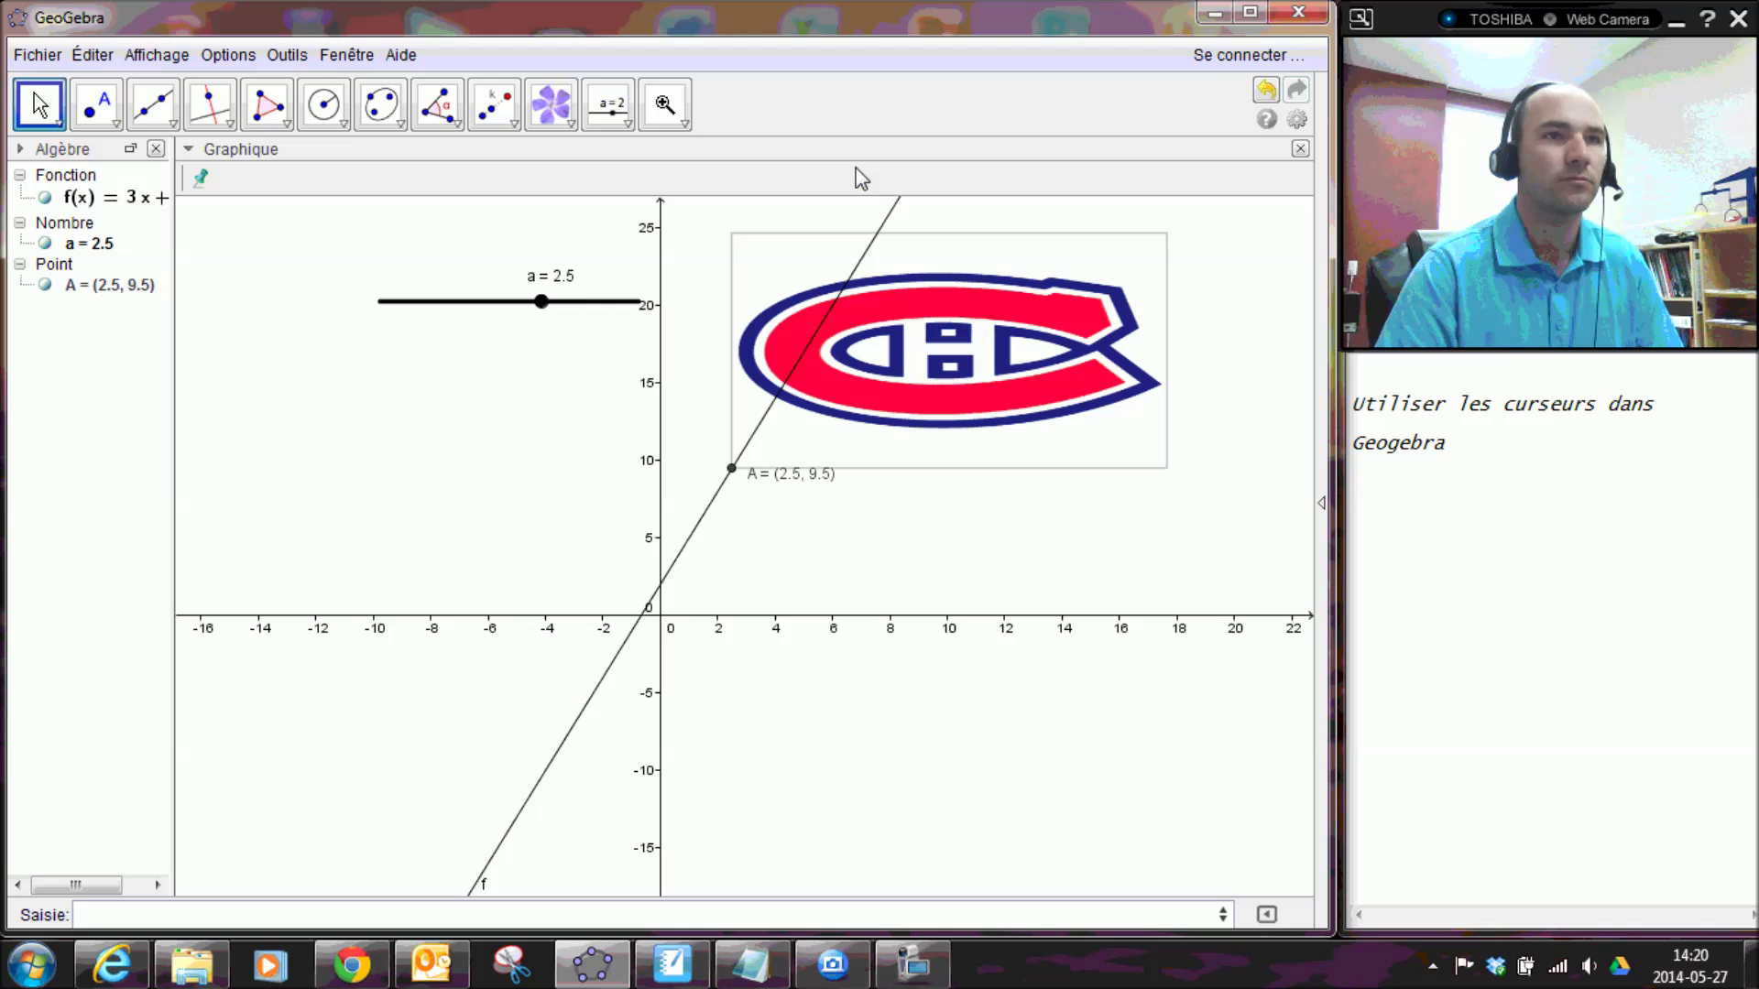
# Set slider a to -5.1 to move point A and the attached image down the line.
pyautogui.click(731, 470)
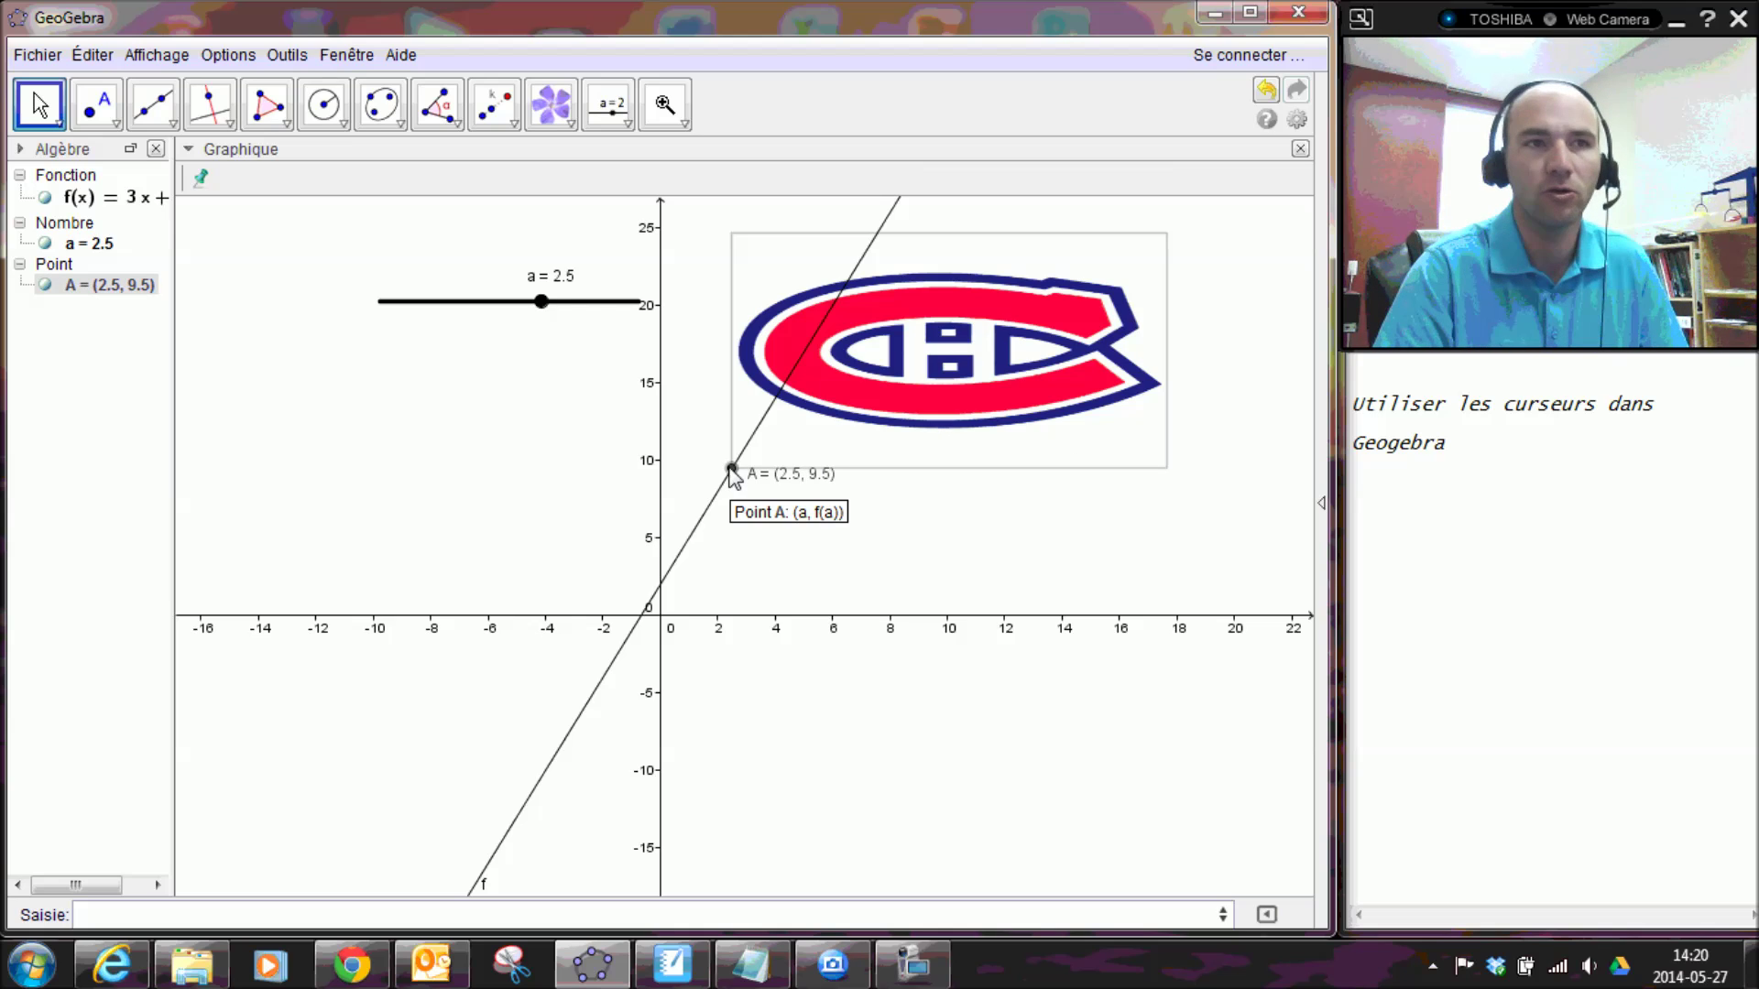
pyautogui.click(589, 349)
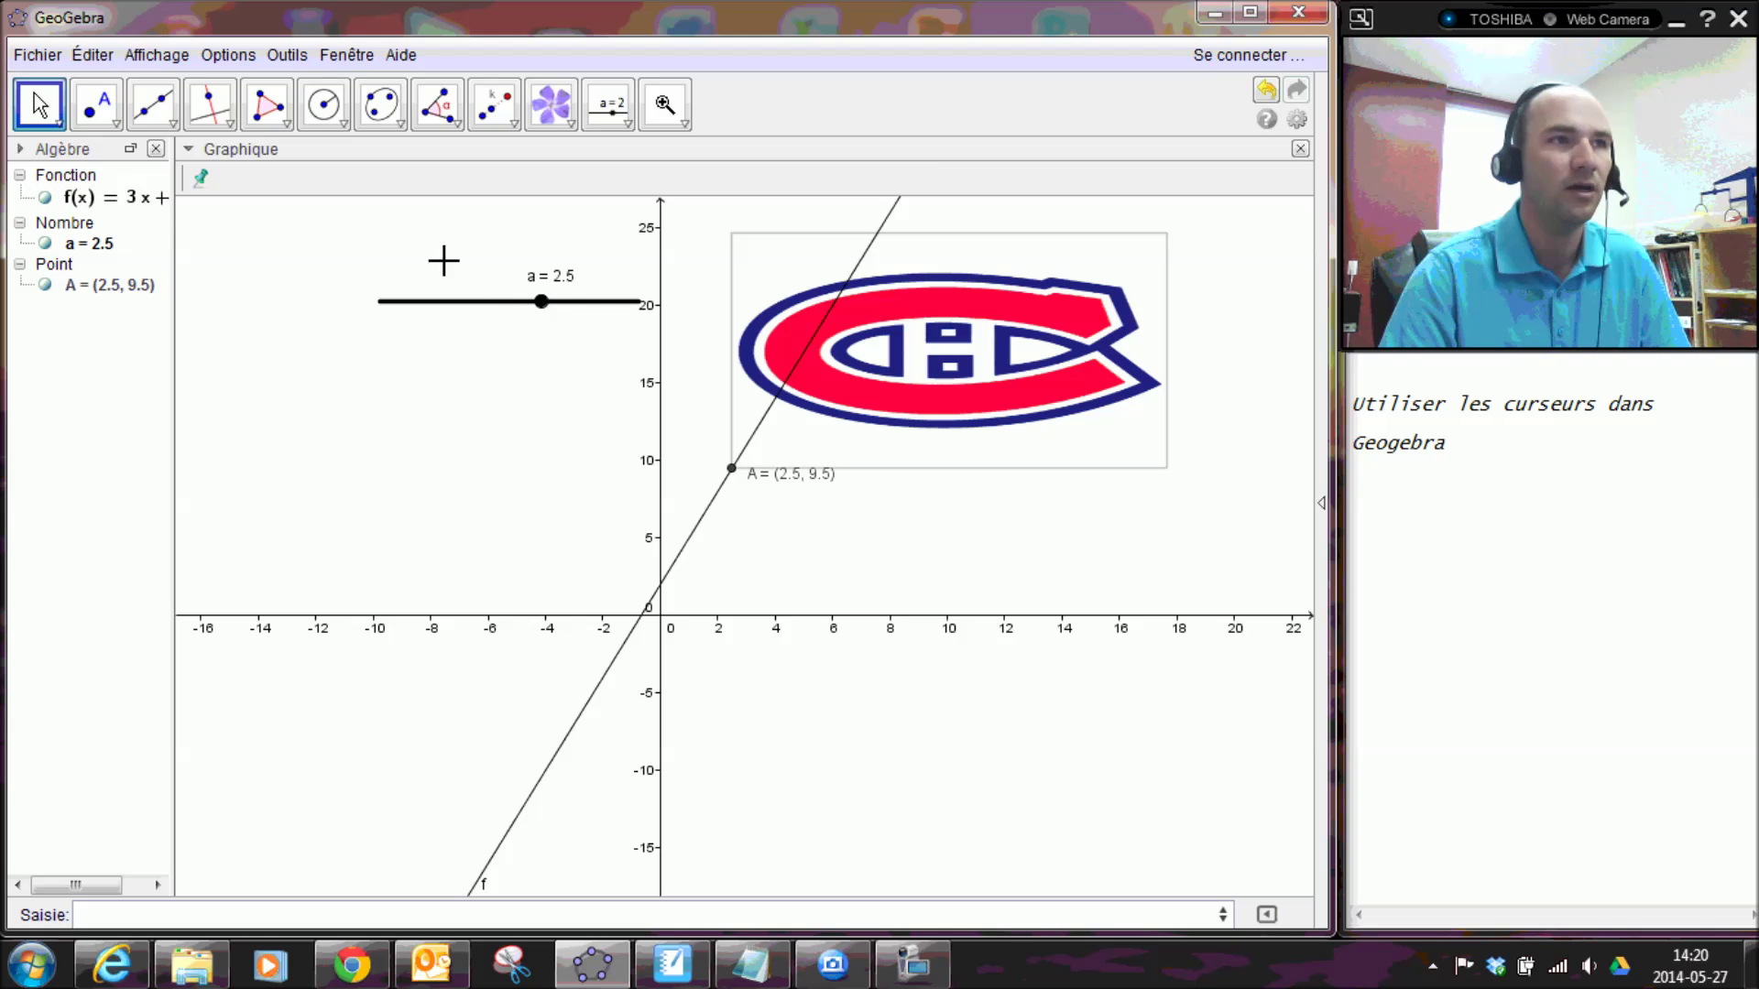
pyautogui.moveTo(542, 301); pyautogui.dragTo(446, 312)
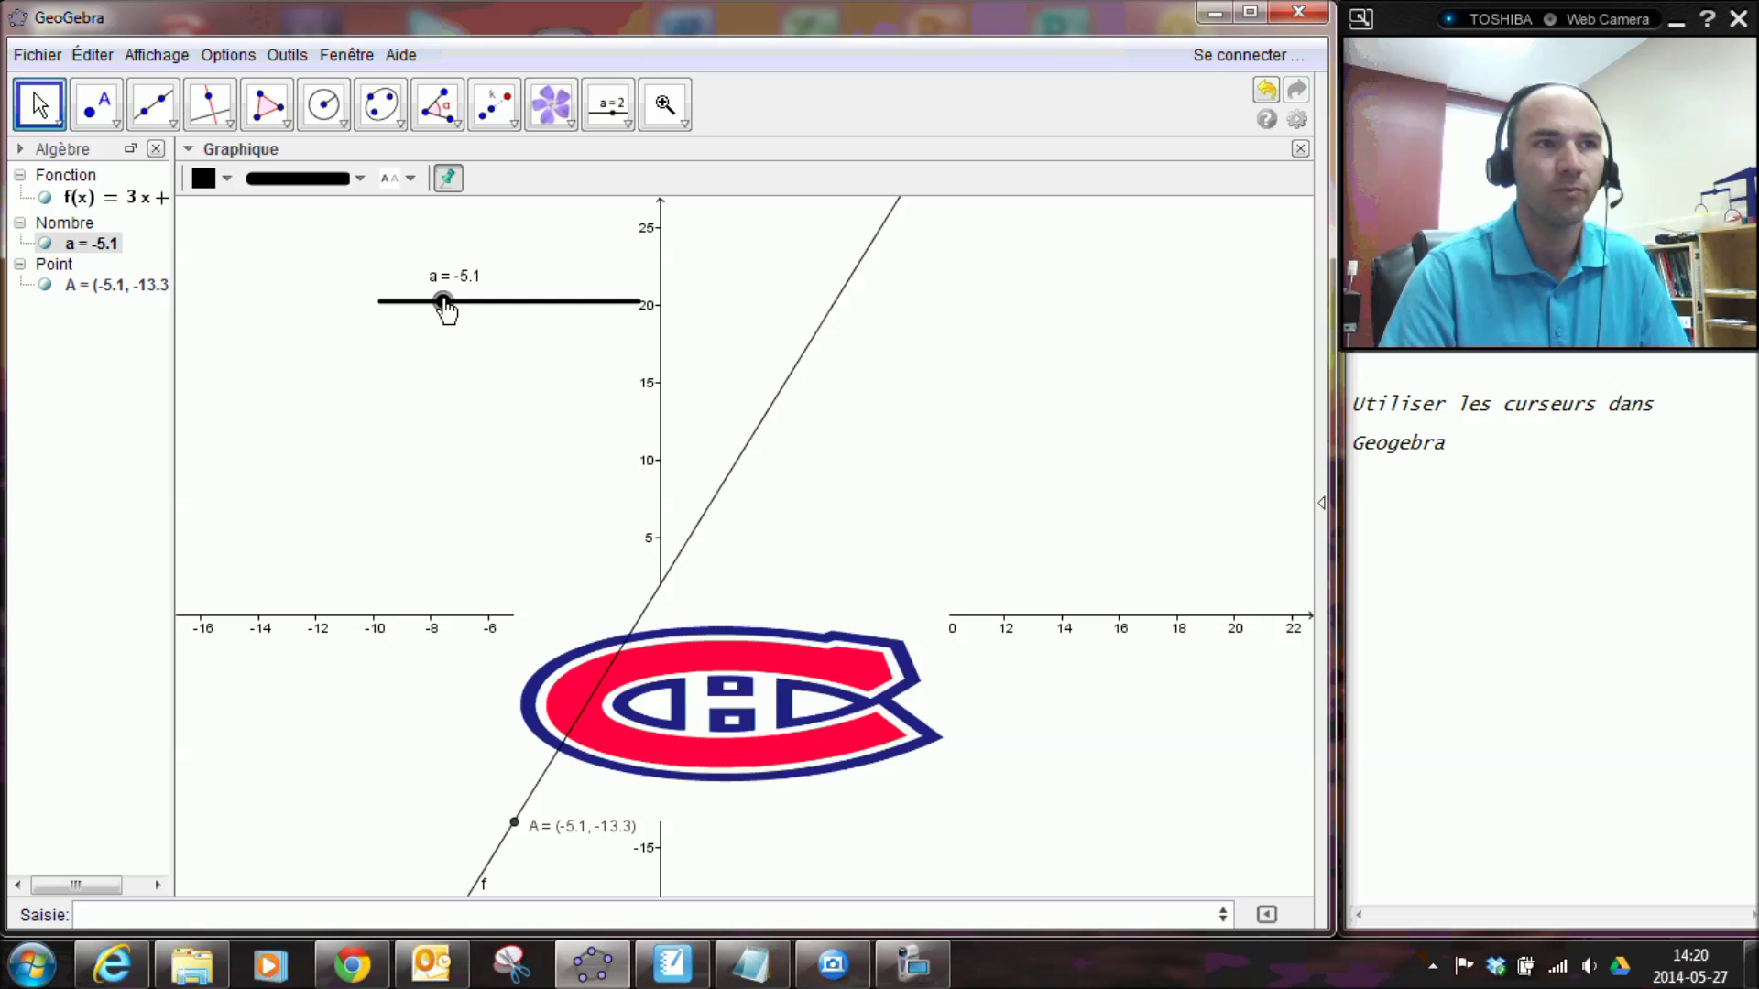
# Turn on animation (Animer) for slider a so the image travels along the line on its own.
pyautogui.rightClick(445, 304)
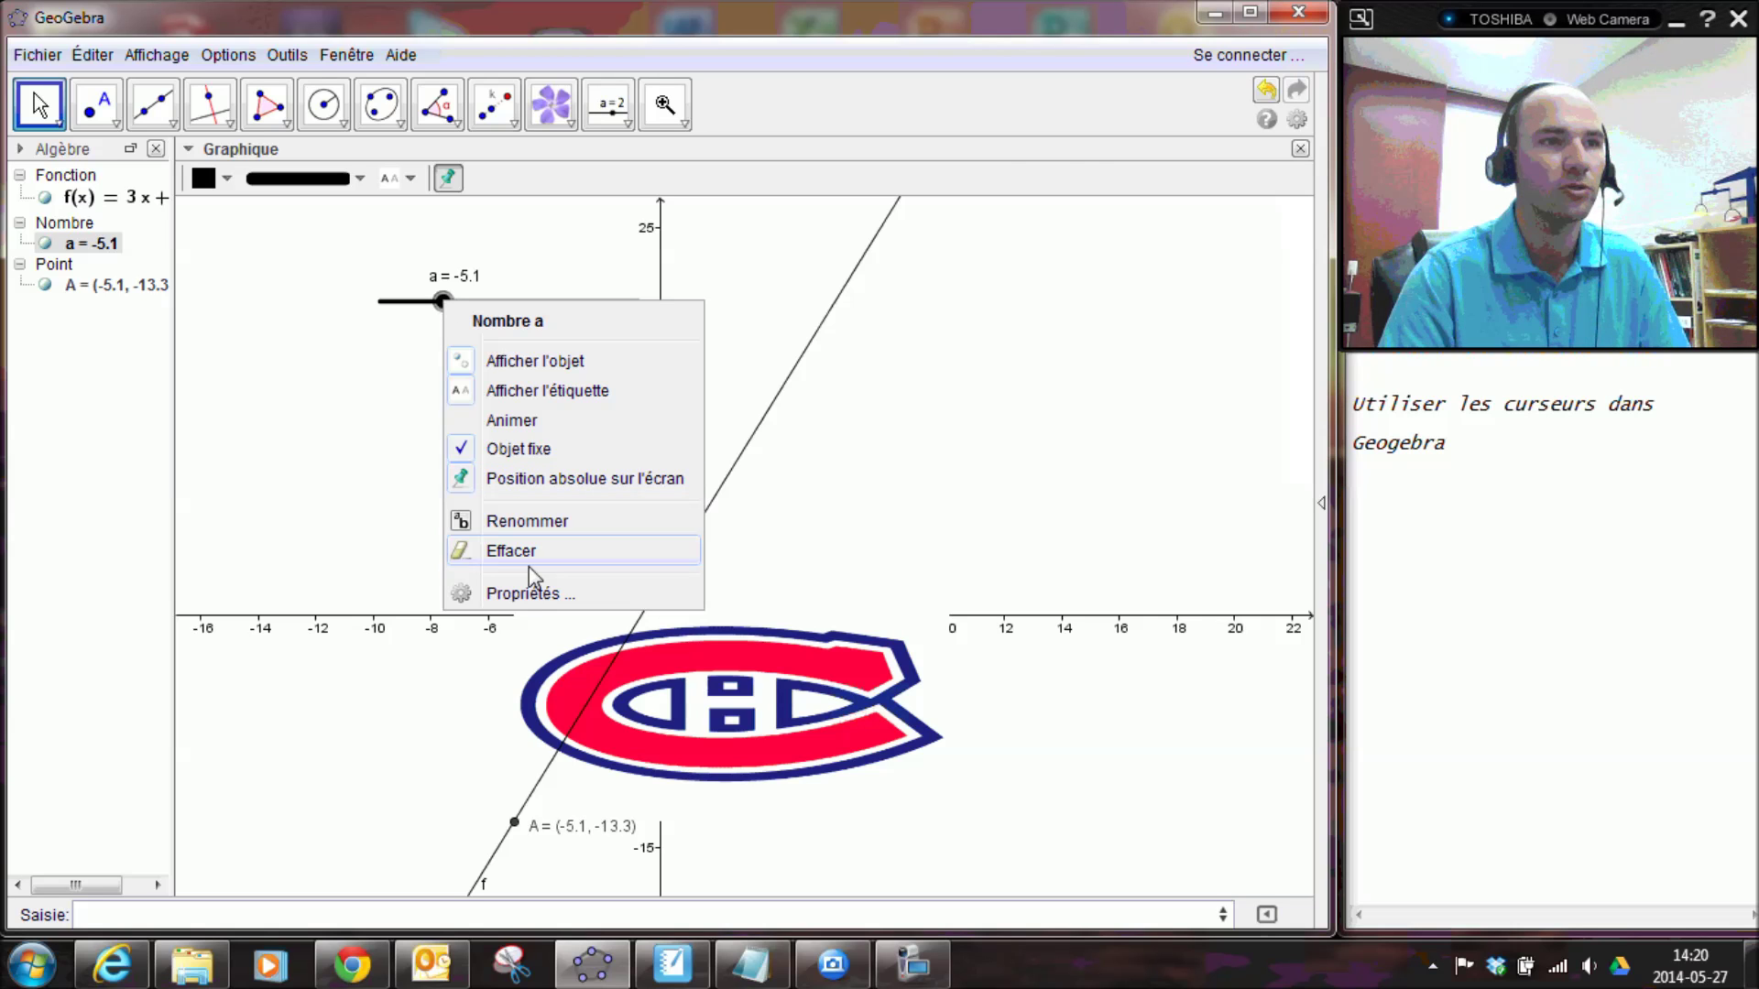
pyautogui.click(521, 596)
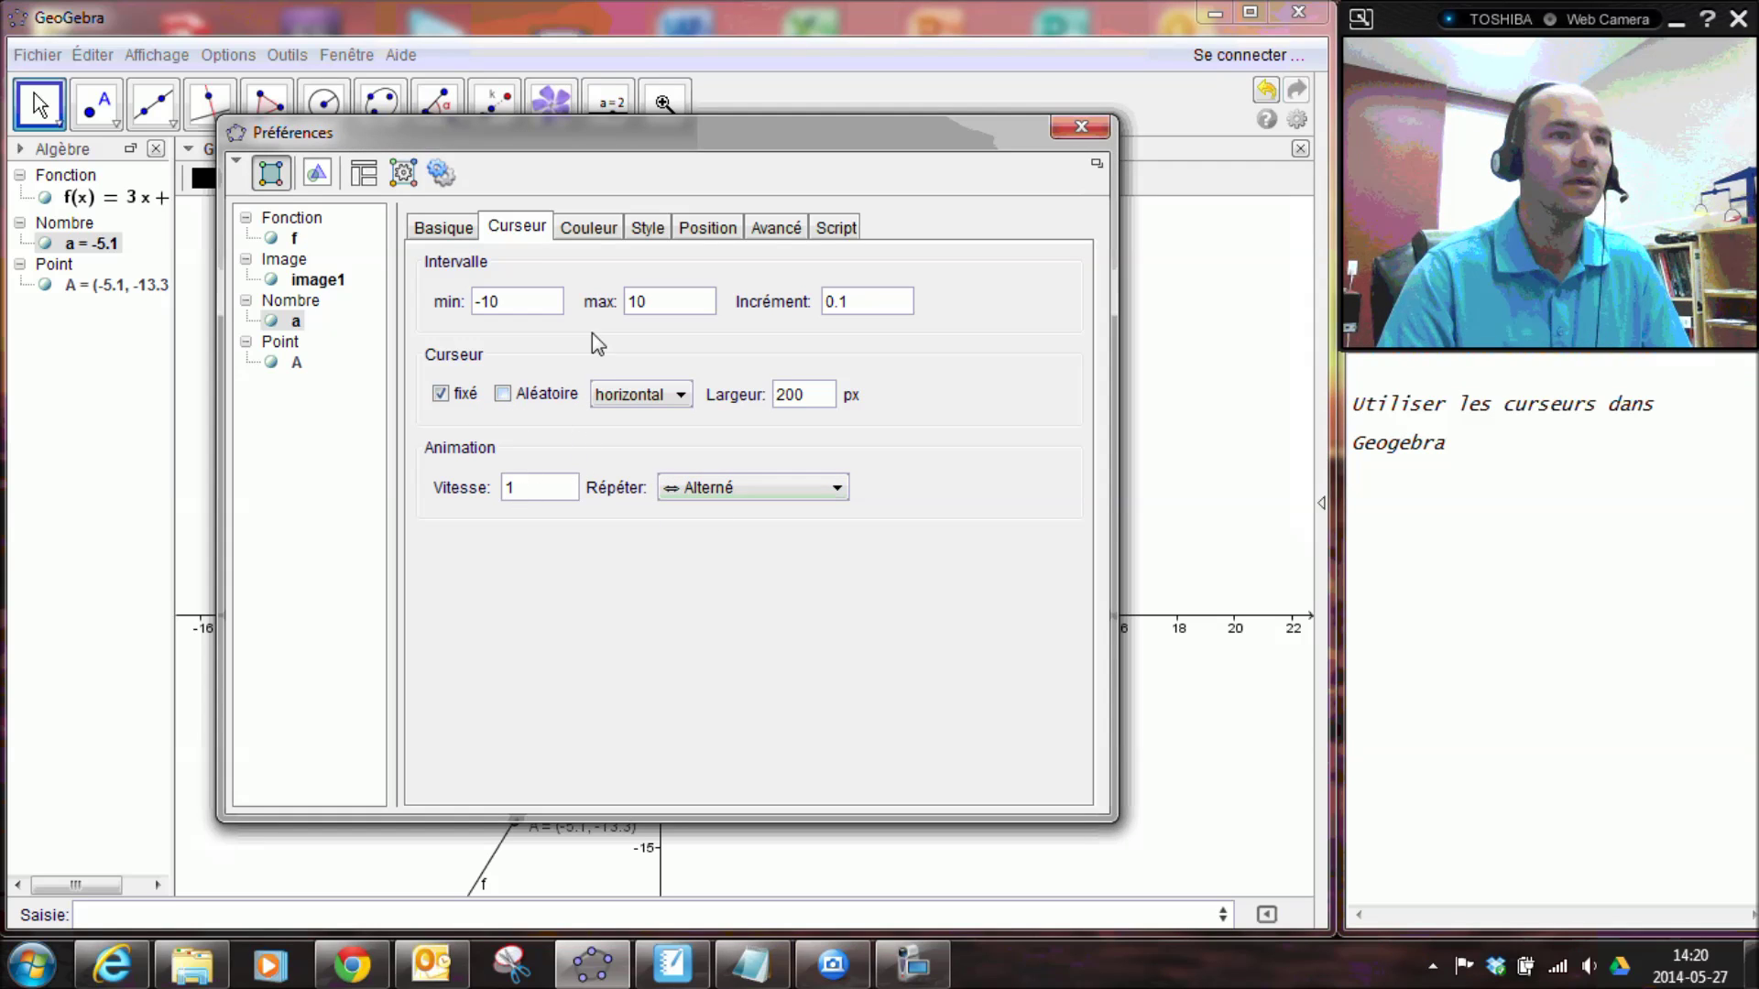
pyautogui.click(425, 229)
pyautogui.click(433, 494)
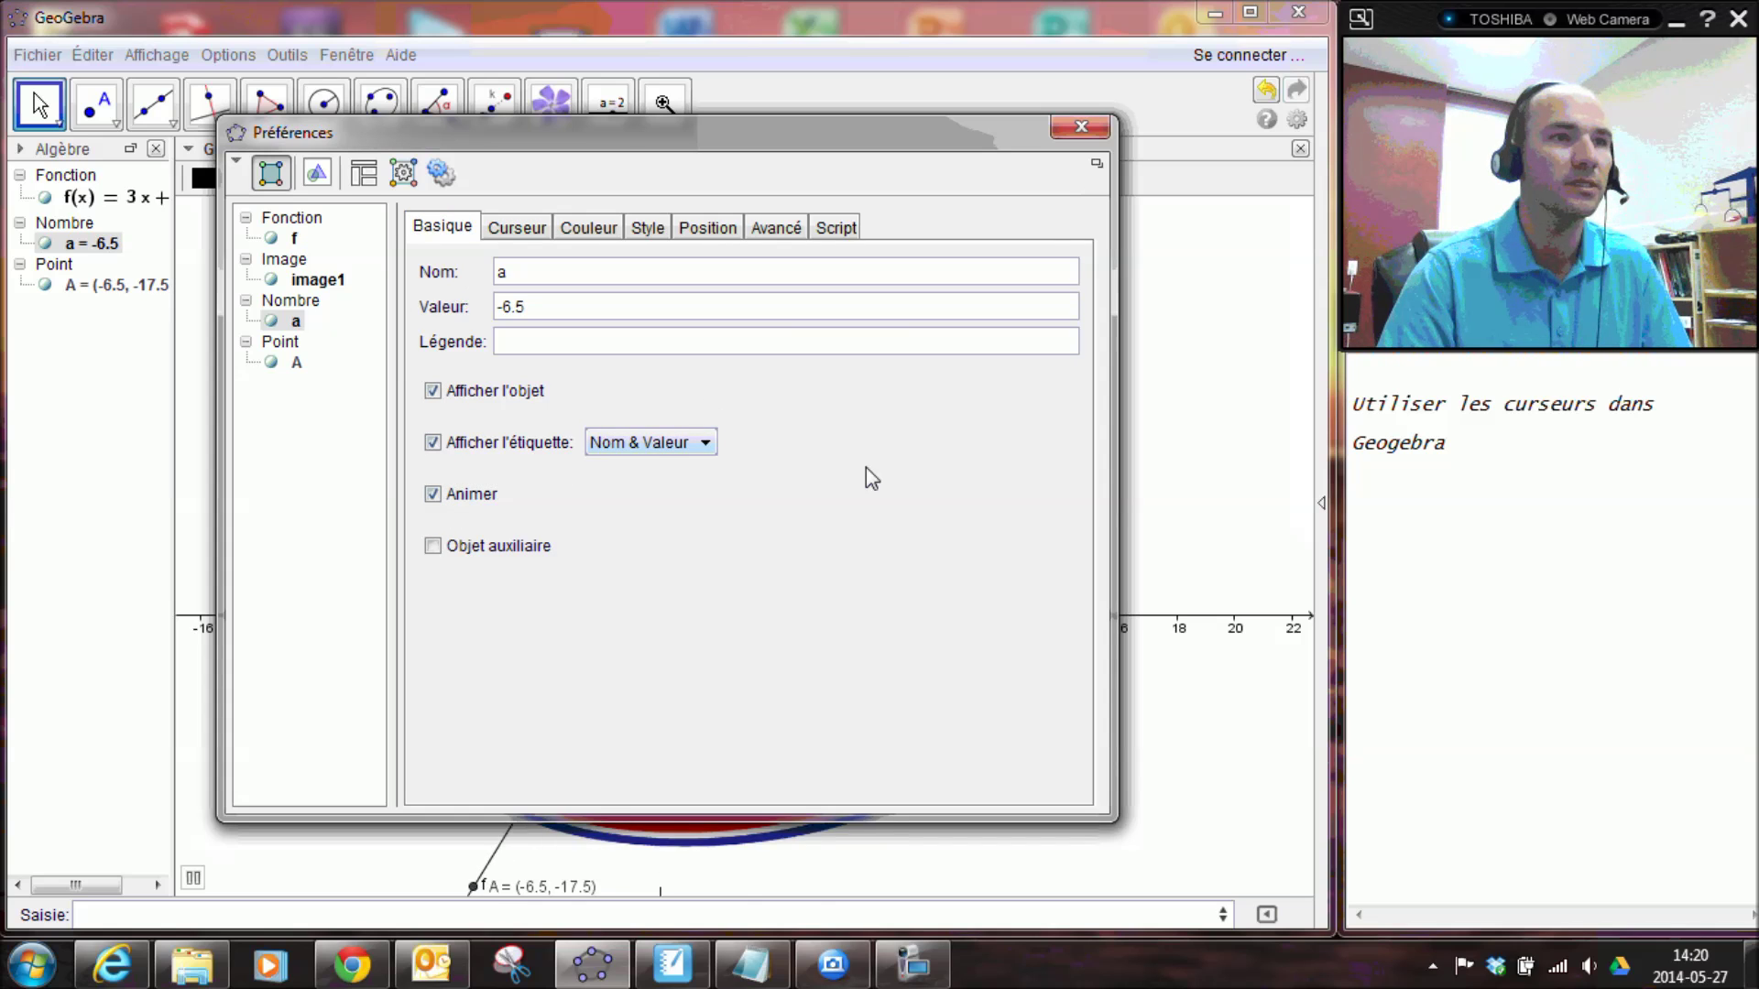
pyautogui.click(1080, 126)
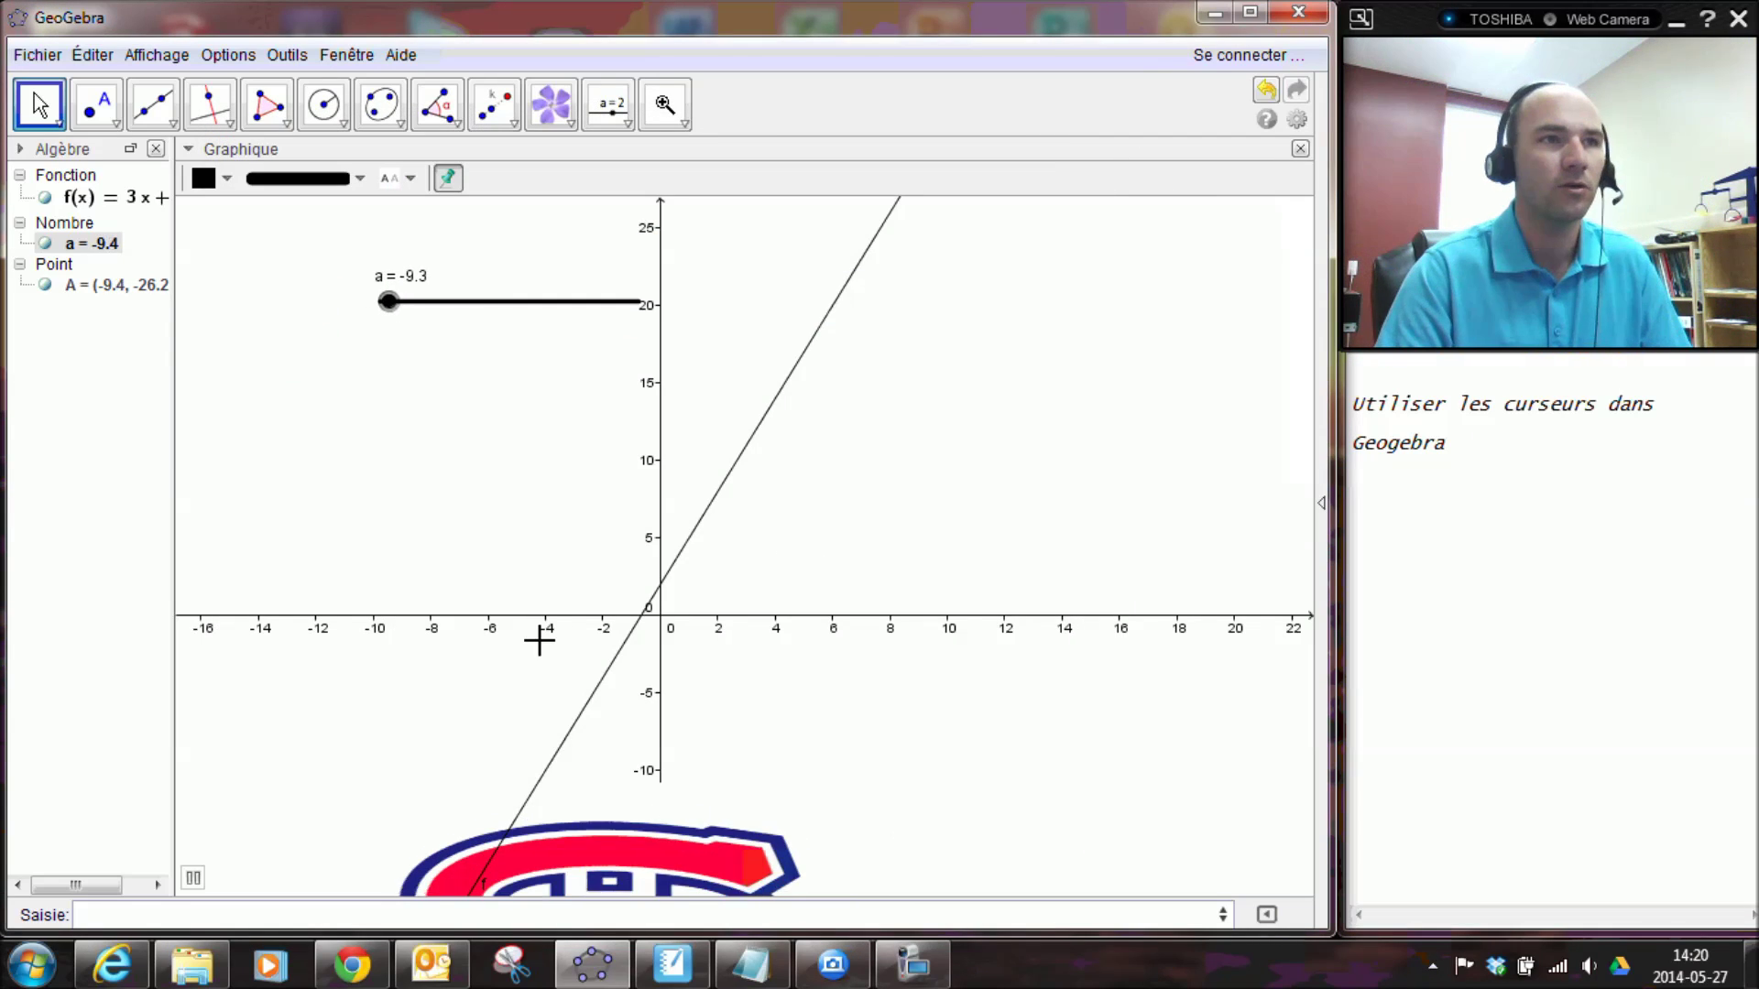
pyautogui.scroll(-3, 549, 626)
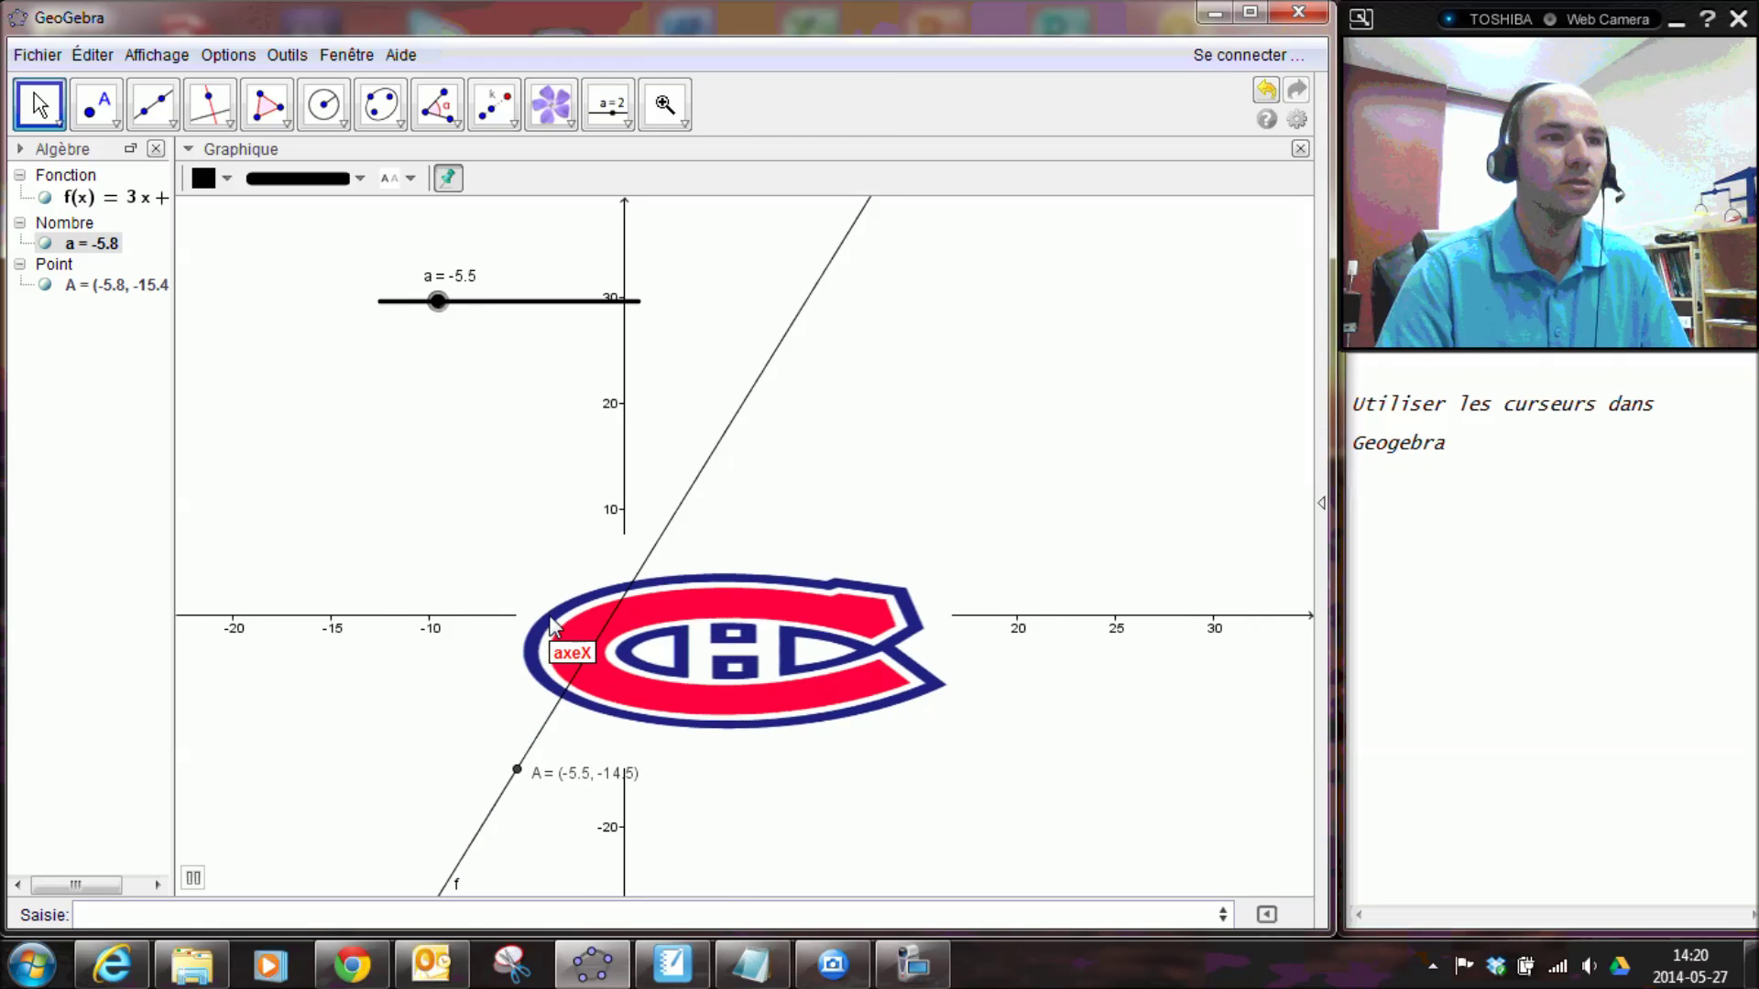